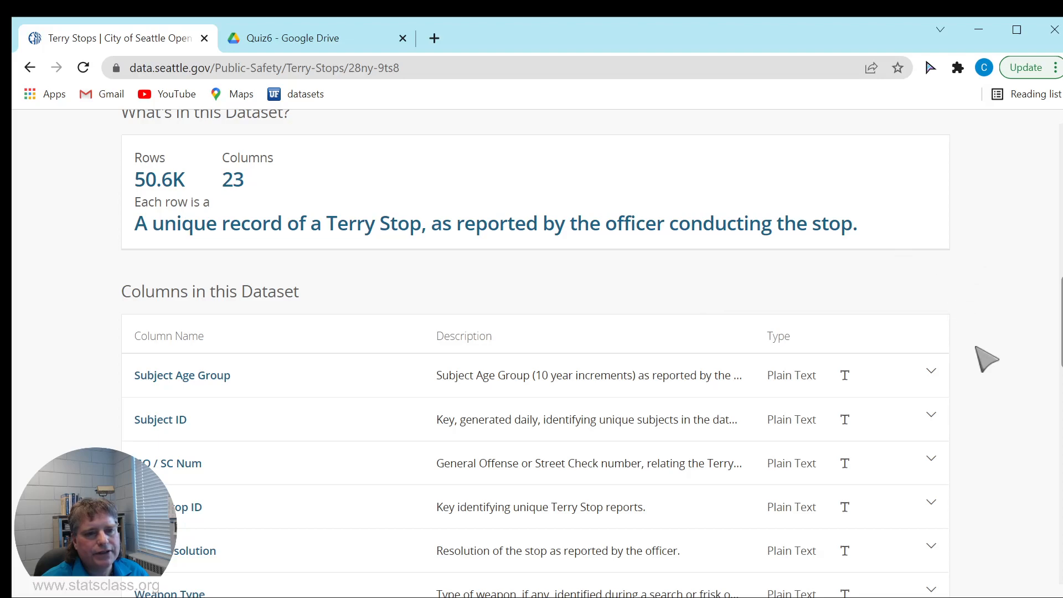
# Step: Expand the full list of columns in the Terry Stops dataset and read through their names and descriptions
pyautogui.scroll(-5, 987, 359)
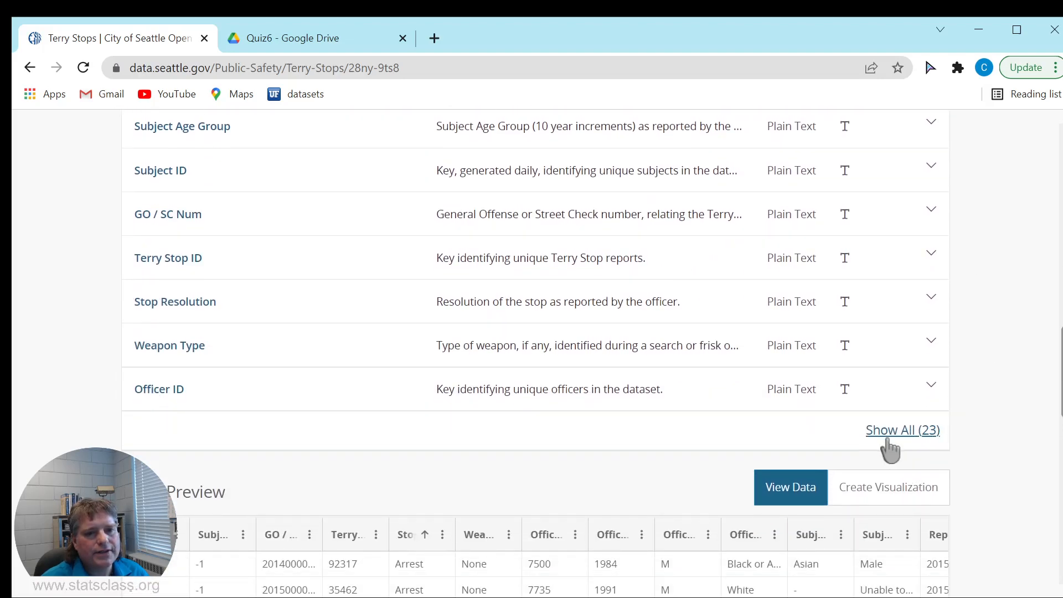
pyautogui.click(888, 435)
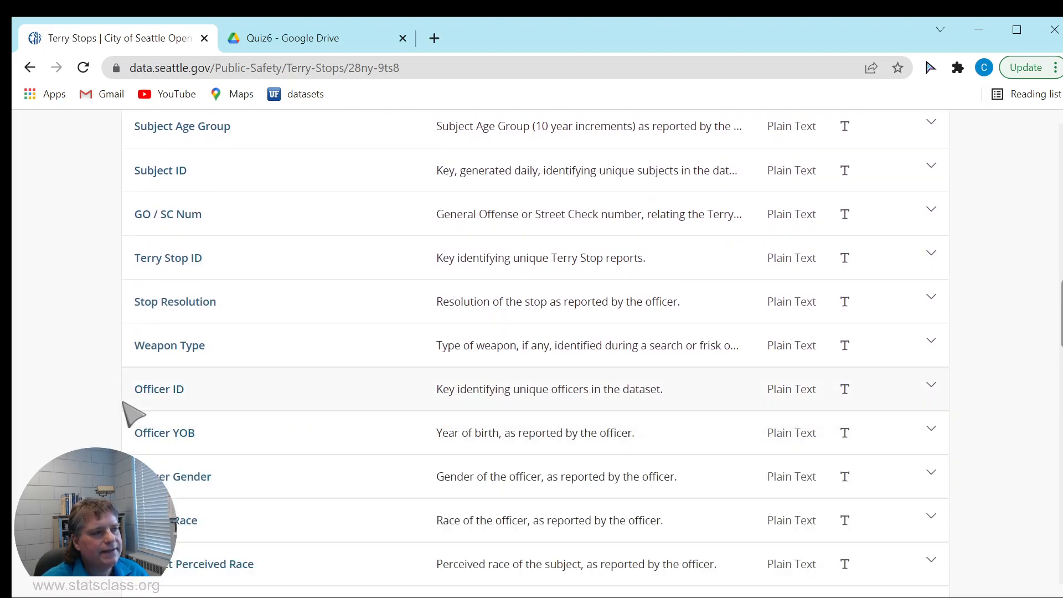
pyautogui.scroll(-1, 351, 446)
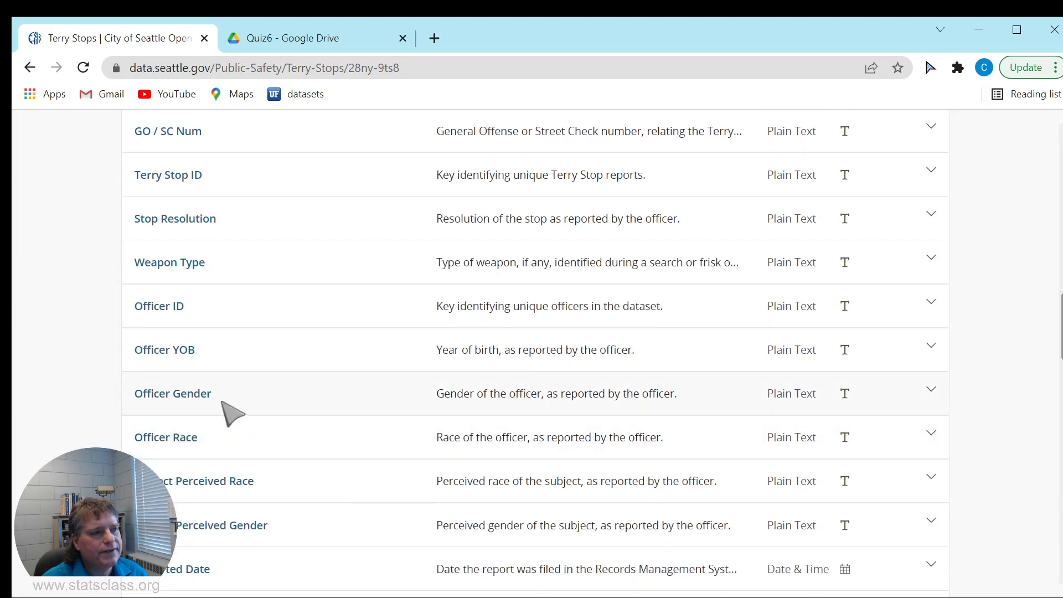
pyautogui.scroll(-2, 229, 412)
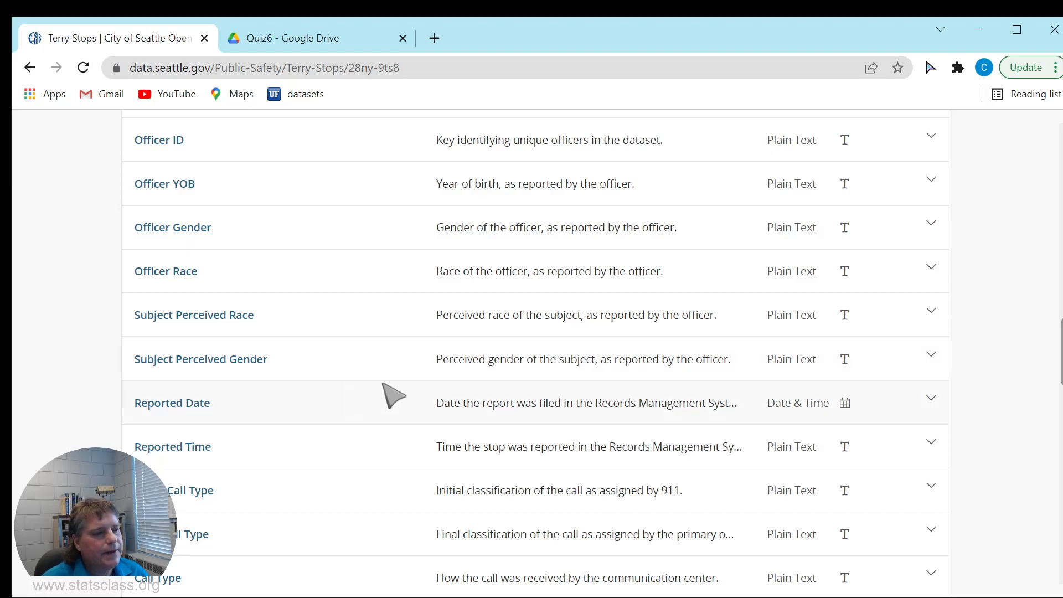
pyautogui.scroll(-5, 398, 391)
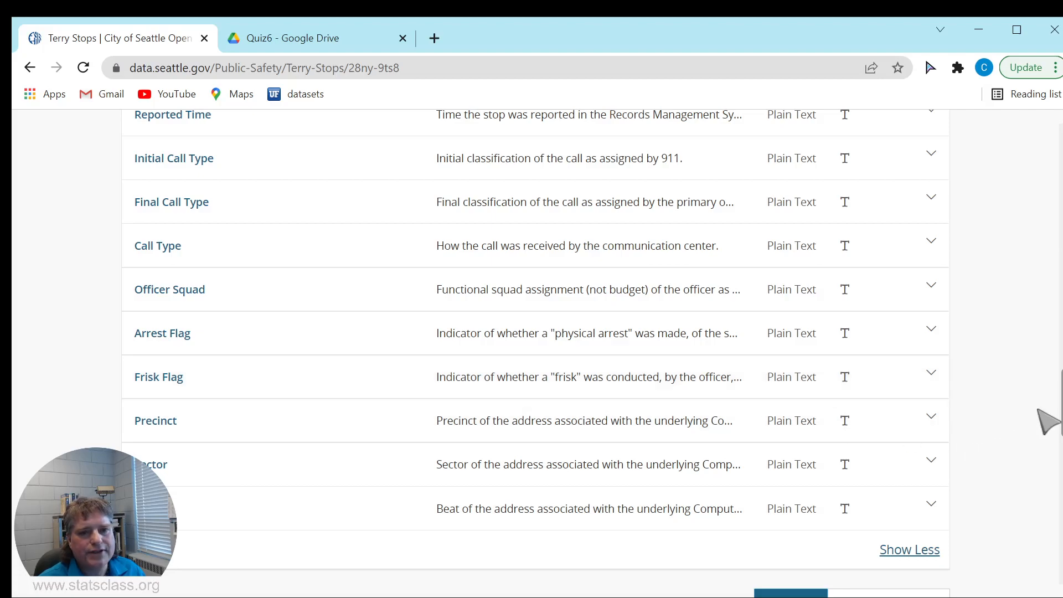
# Step: Export the Terry Stops dataset as a CSV file
pyautogui.scroll(20, 996, 277)
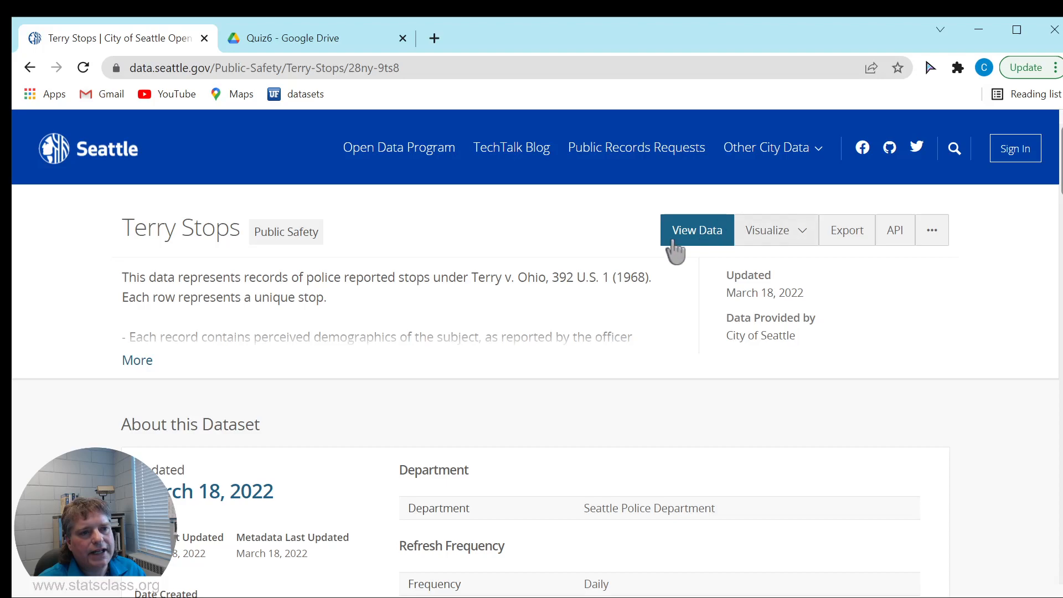
pyautogui.click(848, 231)
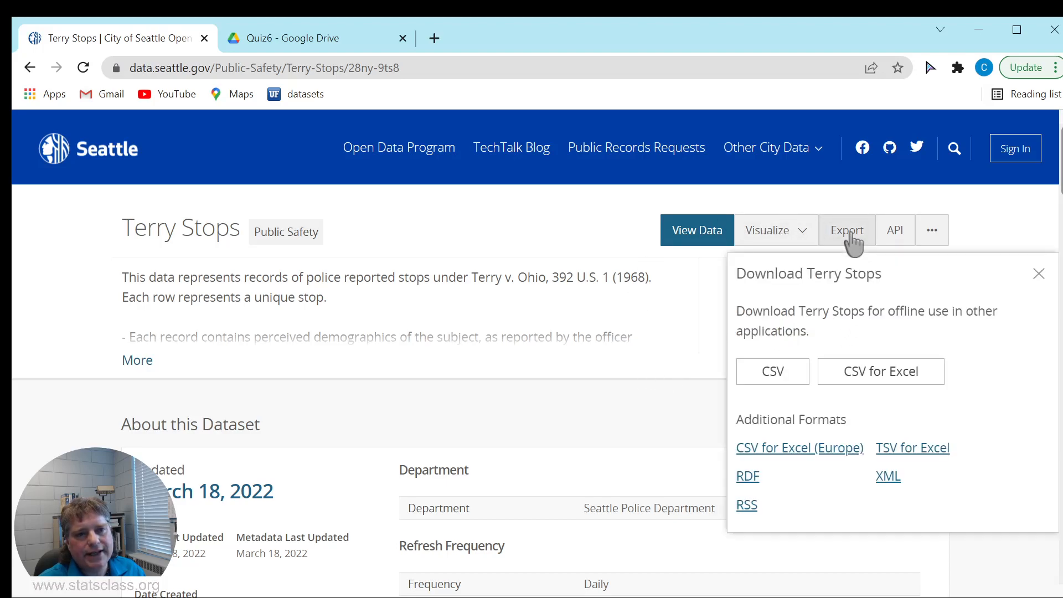
pyautogui.click(773, 372)
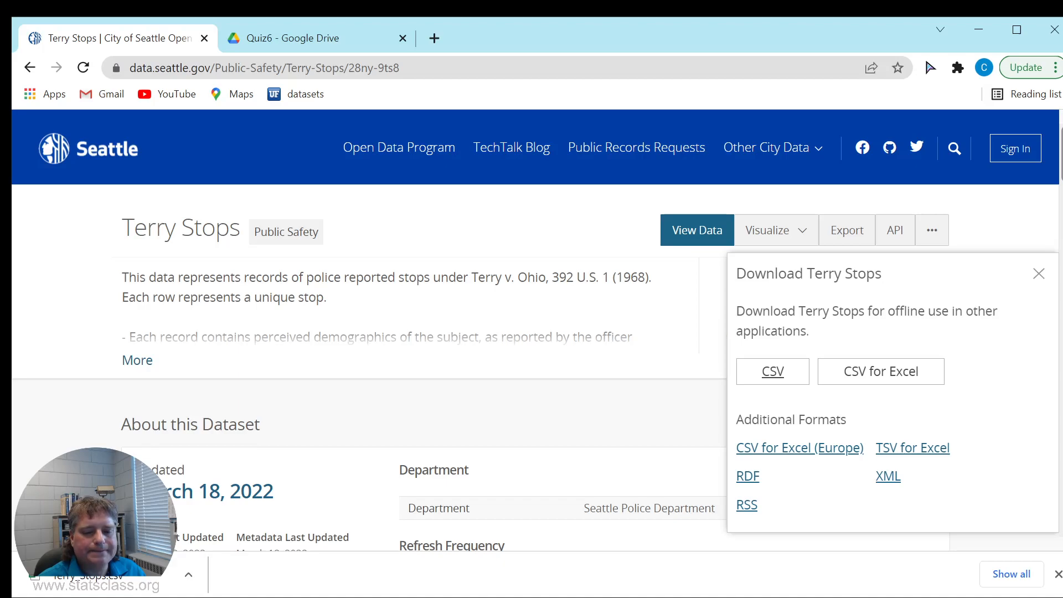
# Step: Bring up the Downloads folder in File Explorer in front of the Quiz6 folder in Google Drive
pyautogui.hotkey('alt', 'Tab')
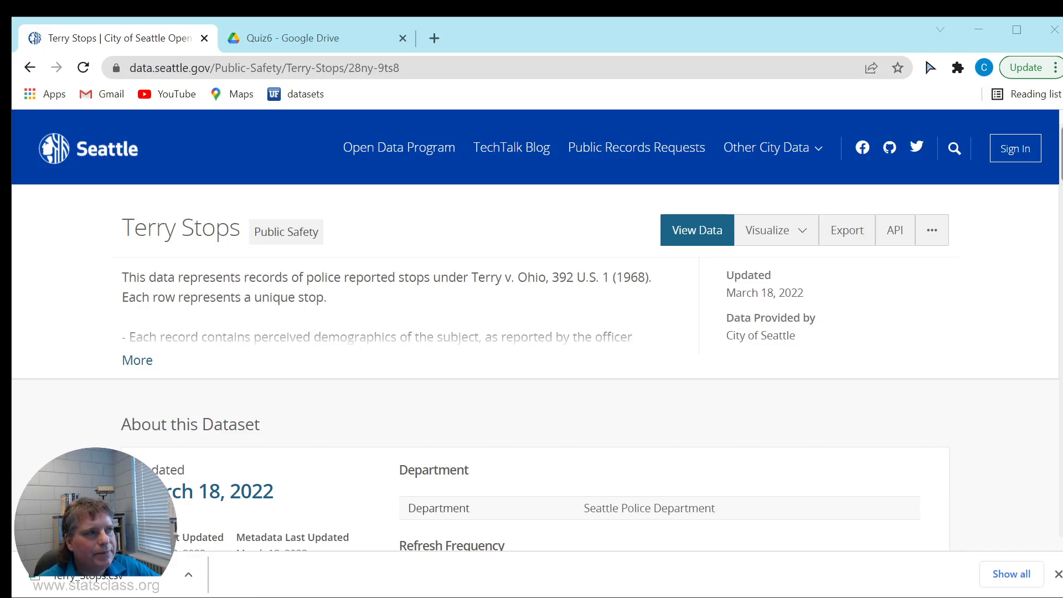
pyautogui.moveTo(699, 182); pyautogui.dragTo(873, 169)
pyautogui.moveTo(651, 280); pyautogui.dragTo(472, 280)
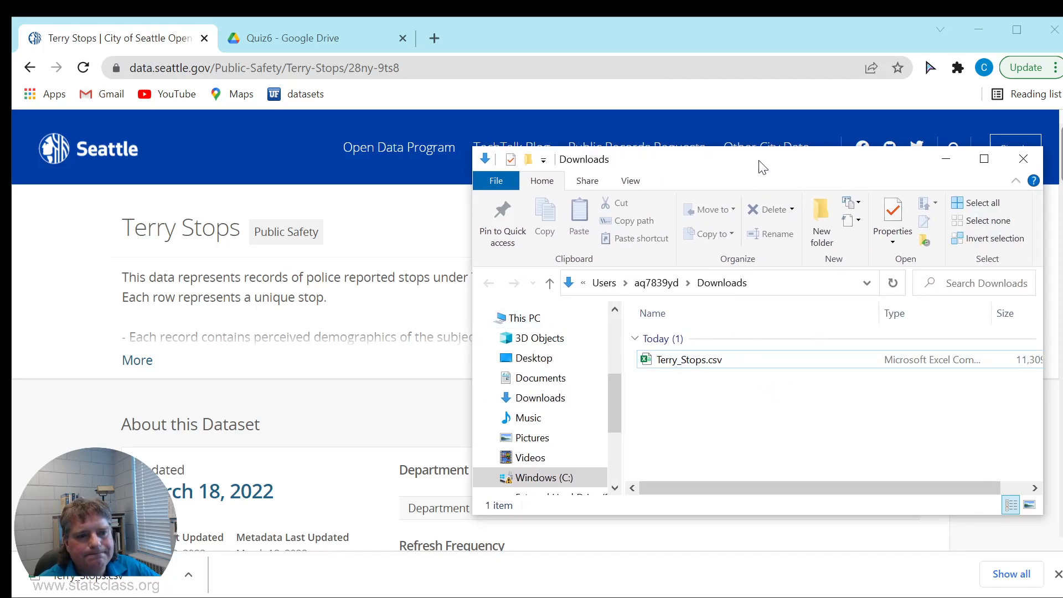
pyautogui.moveTo(762, 167); pyautogui.dragTo(772, 597)
pyautogui.click(324, 35)
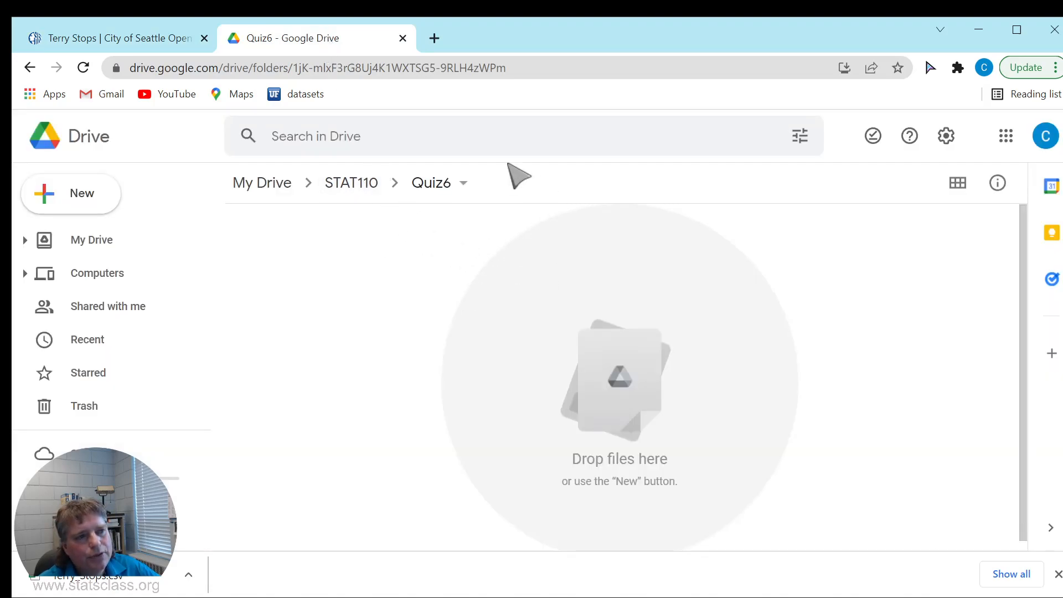
pyautogui.moveTo(786, 595); pyautogui.dragTo(798, 201)
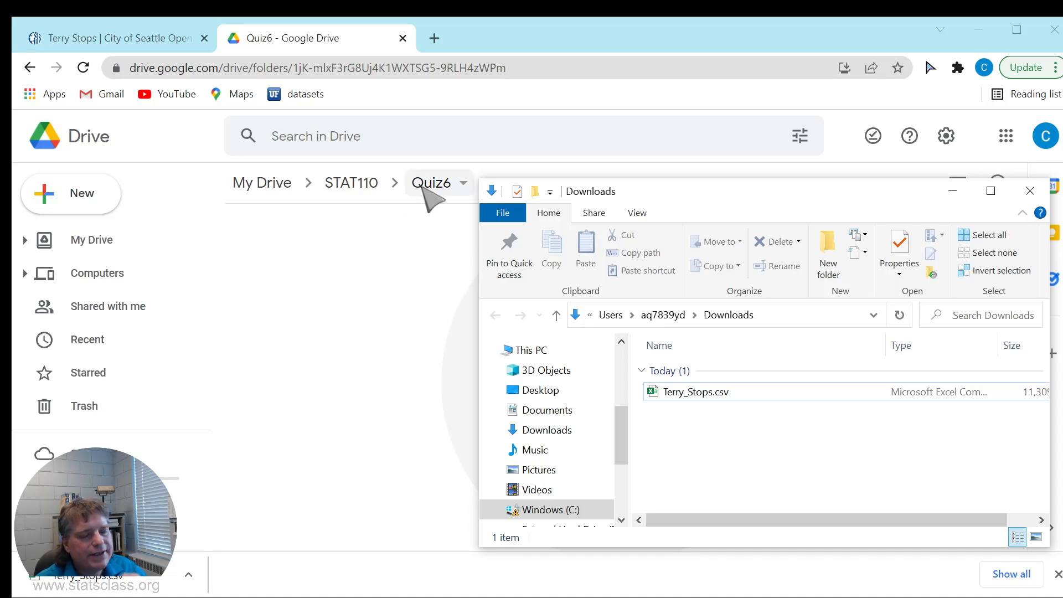
# Step: Upload Terry_Stops.csv from the Downloads folder into the Quiz6 Drive folder and dismiss the upload notice
pyautogui.click(685, 396)
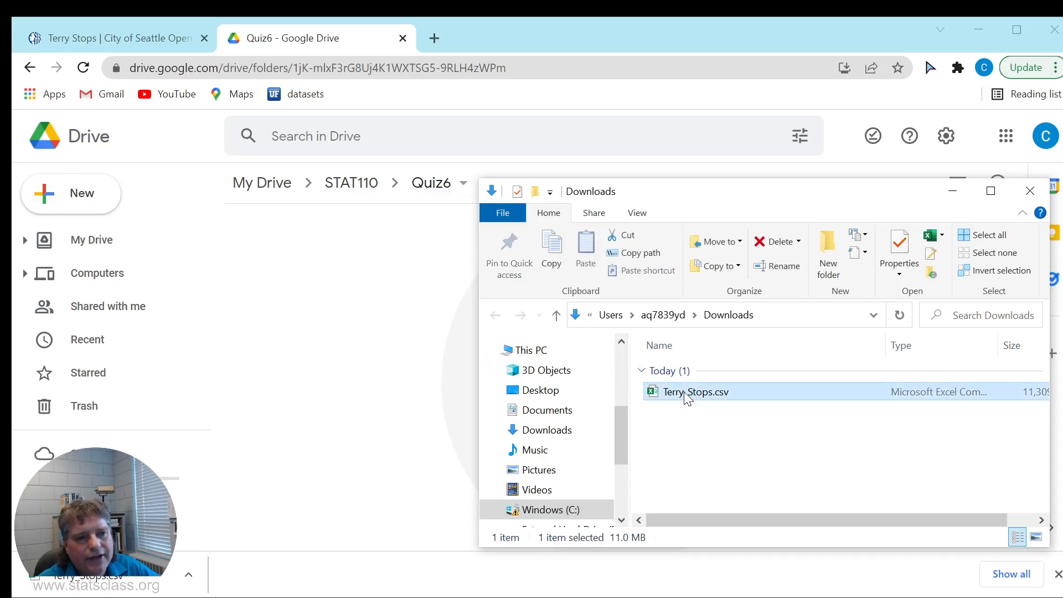
pyautogui.moveTo(686, 398); pyautogui.dragTo(366, 382)
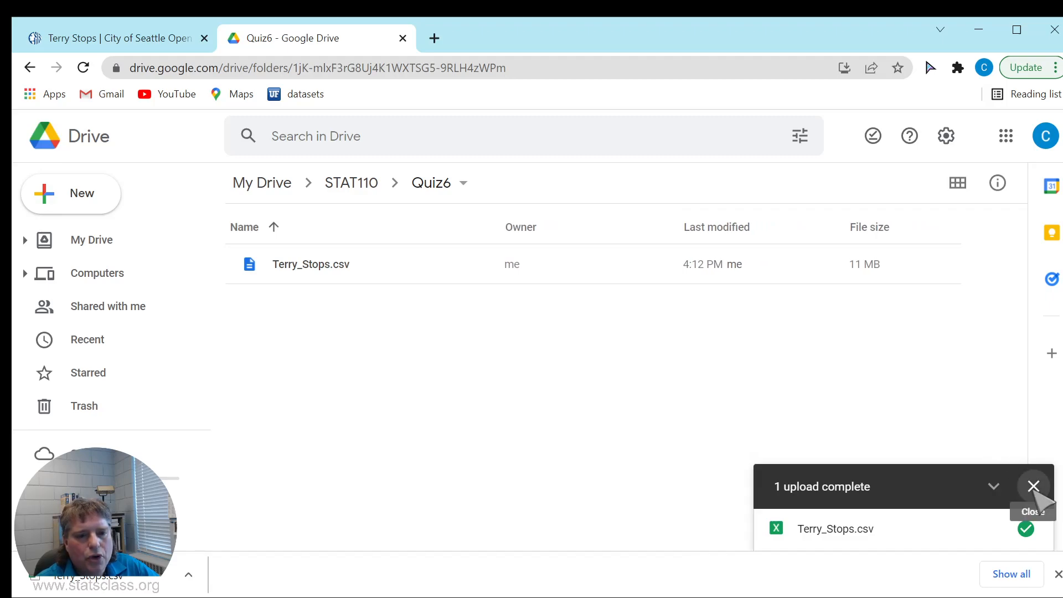
pyautogui.click(1032, 485)
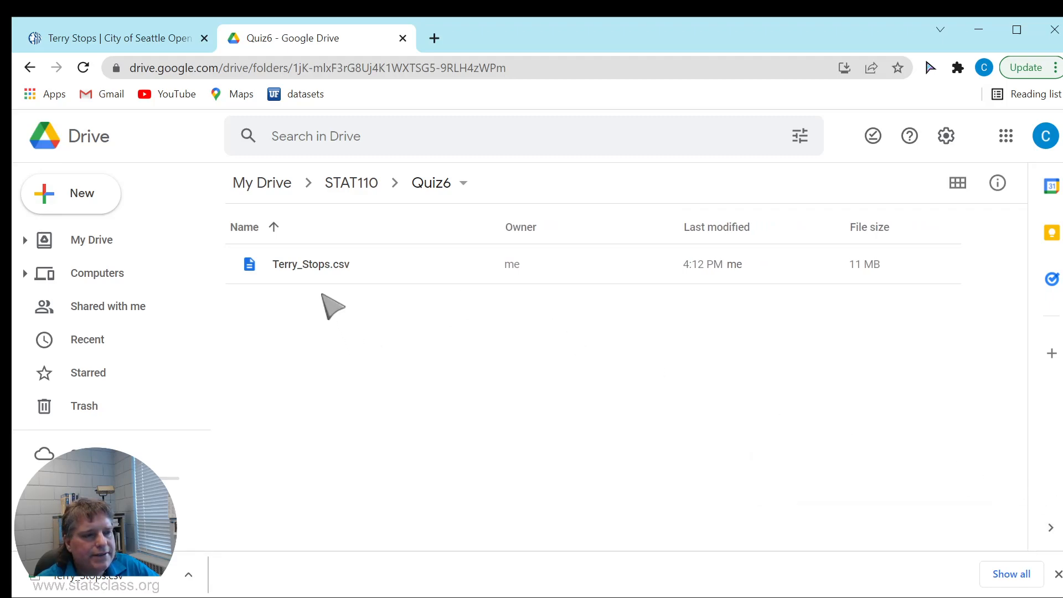
# Step: Open Terry_Stops.csv from Drive in Google Sheets, dismissing the browser's download bar and the people chips introduction
pyautogui.doubleClick(315, 275)
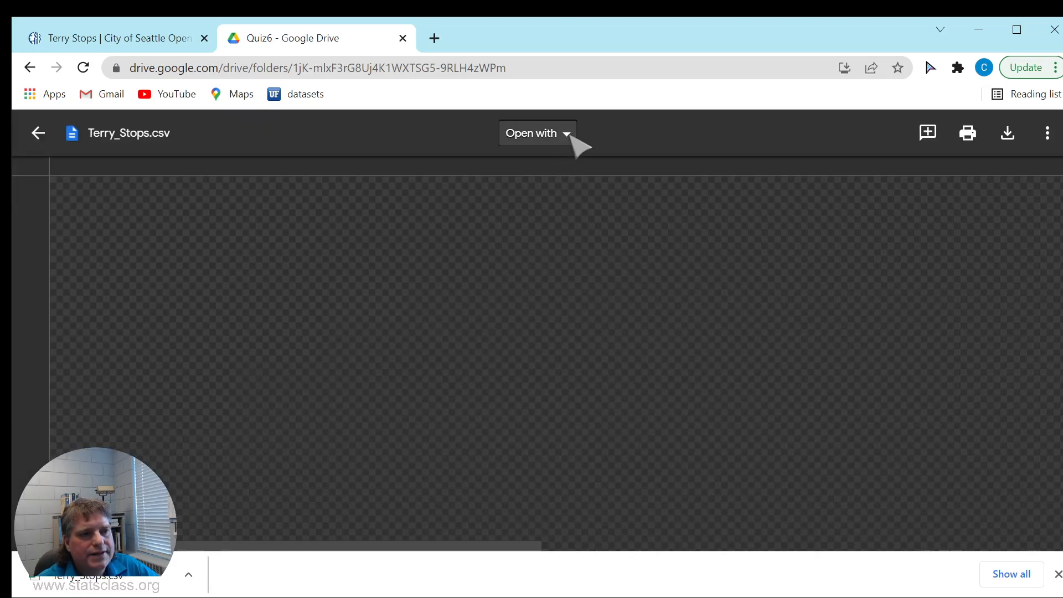
pyautogui.click(566, 134)
pyautogui.click(612, 225)
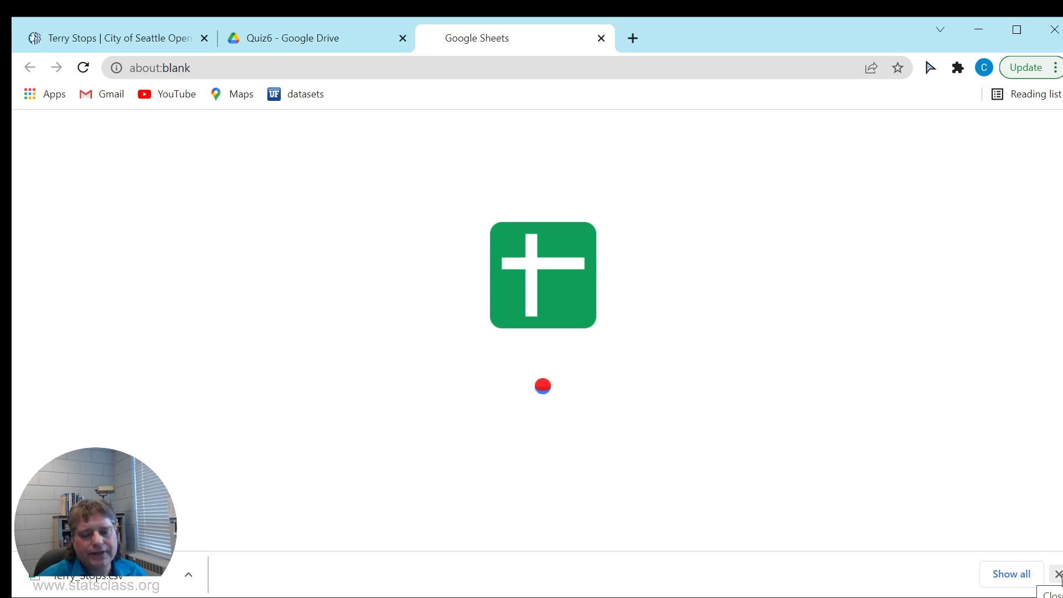
pyautogui.click(1057, 574)
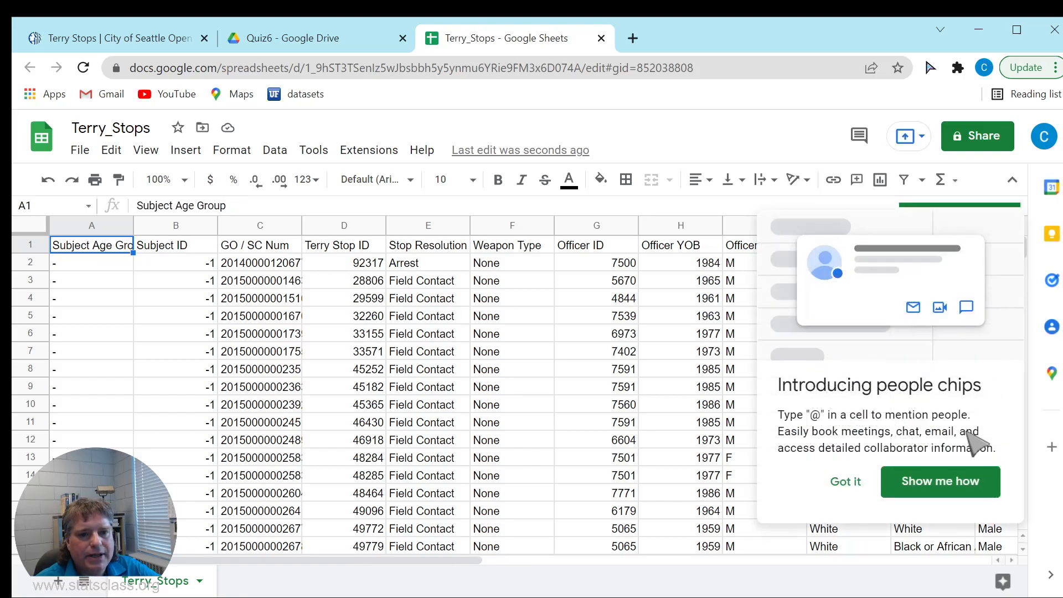
pyautogui.click(861, 486)
# Step: Look over the data down to its last row and widen the Subject Perceived Gender column to fit its full header
pyautogui.moveTo(1024, 253); pyautogui.dragTo(1023, 529)
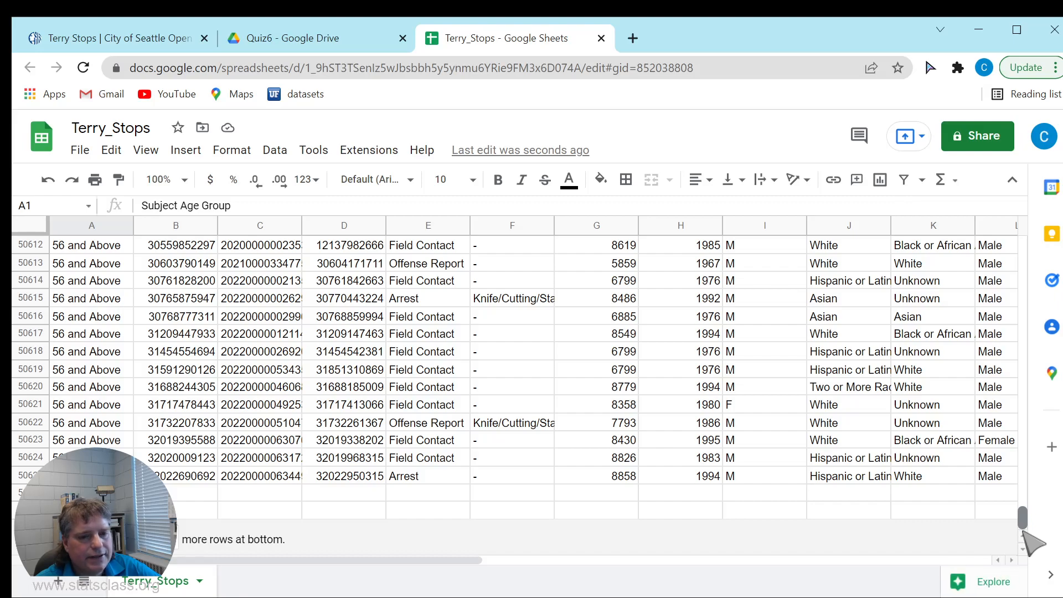
pyautogui.moveTo(1023, 526); pyautogui.dragTo(1018, 230)
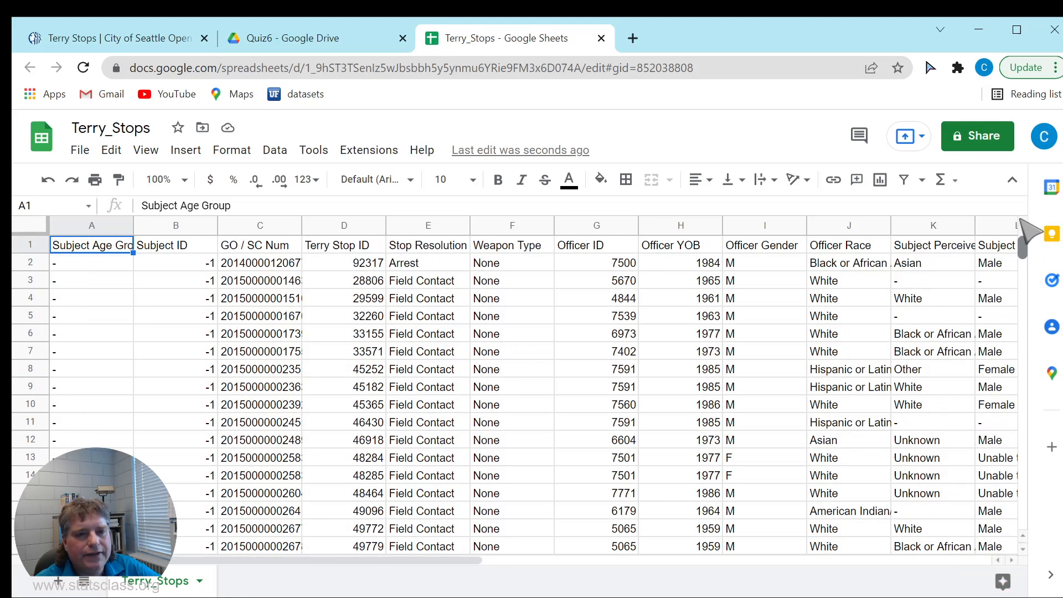
pyautogui.moveTo(459, 561); pyautogui.dragTo(571, 548)
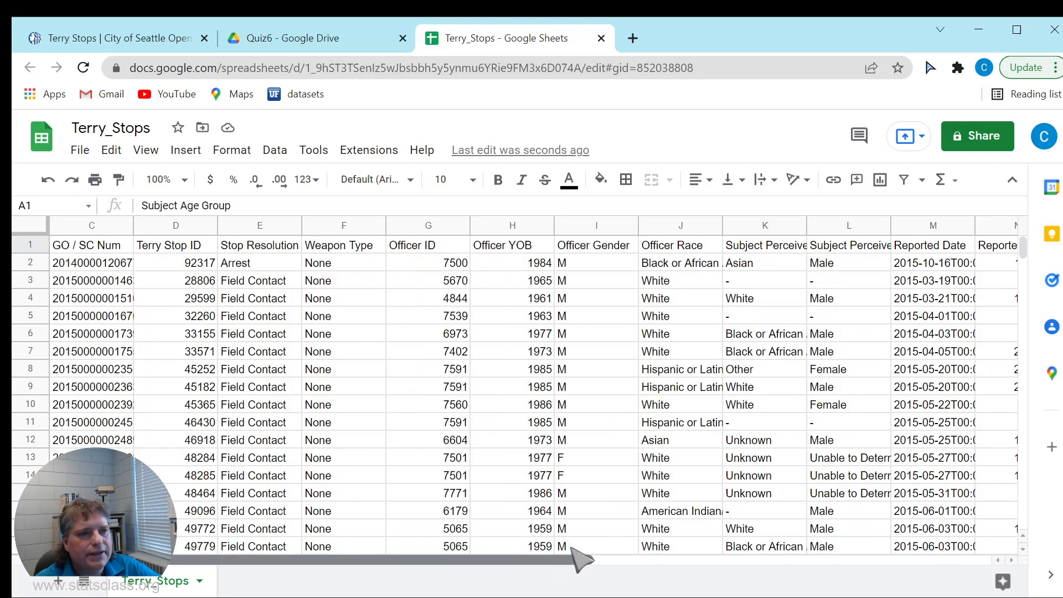
pyautogui.click(578, 225)
pyautogui.moveTo(505, 562); pyautogui.dragTo(587, 567)
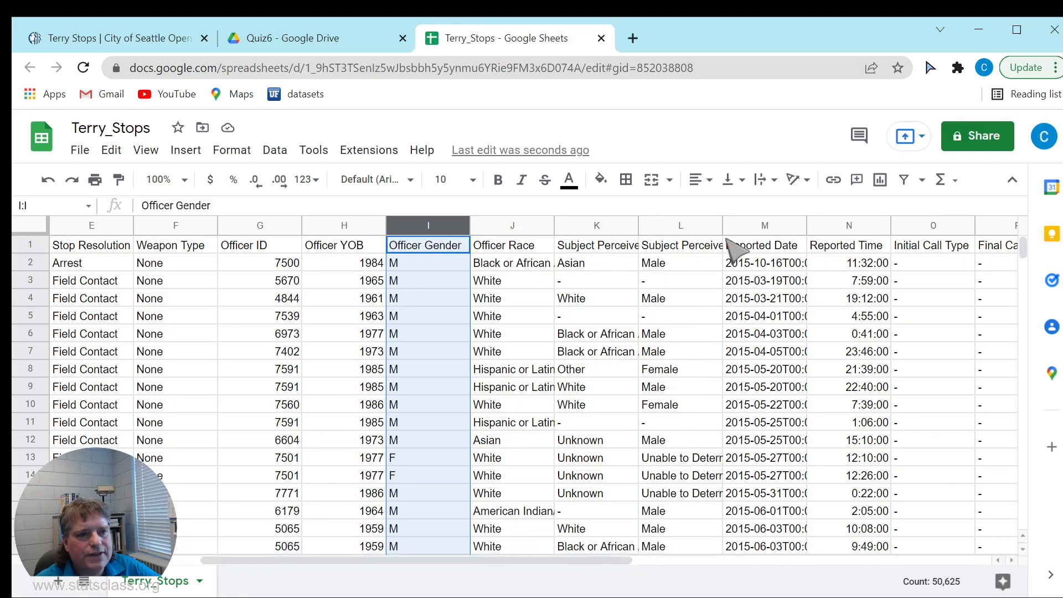
pyautogui.moveTo(760, 228); pyautogui.dragTo(791, 229)
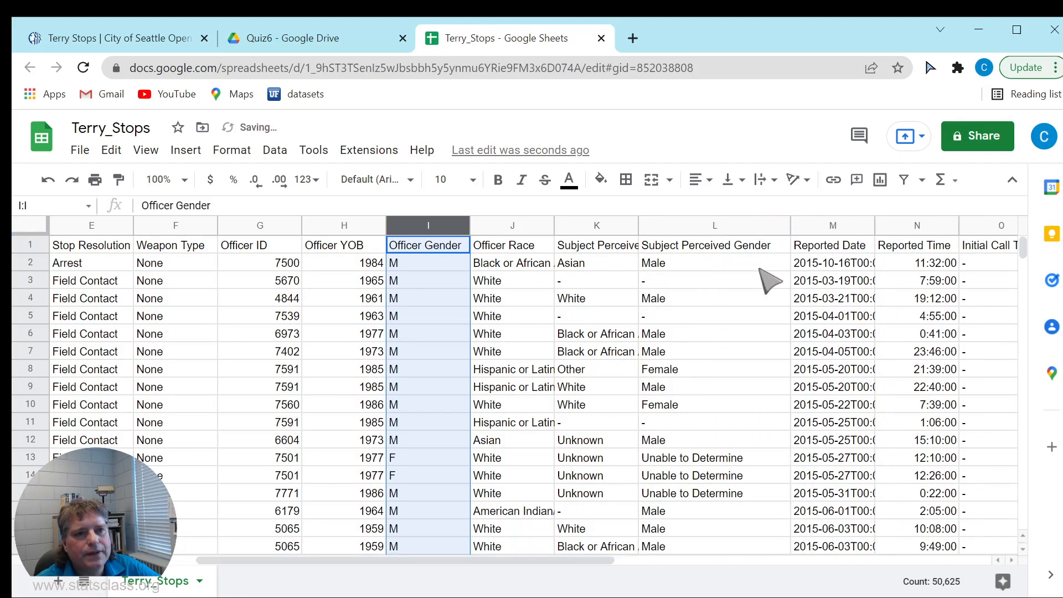
# Step: Insert an empty column between Subject Perceived Gender and Reported Date
pyautogui.moveTo(563, 559); pyautogui.dragTo(779, 574)
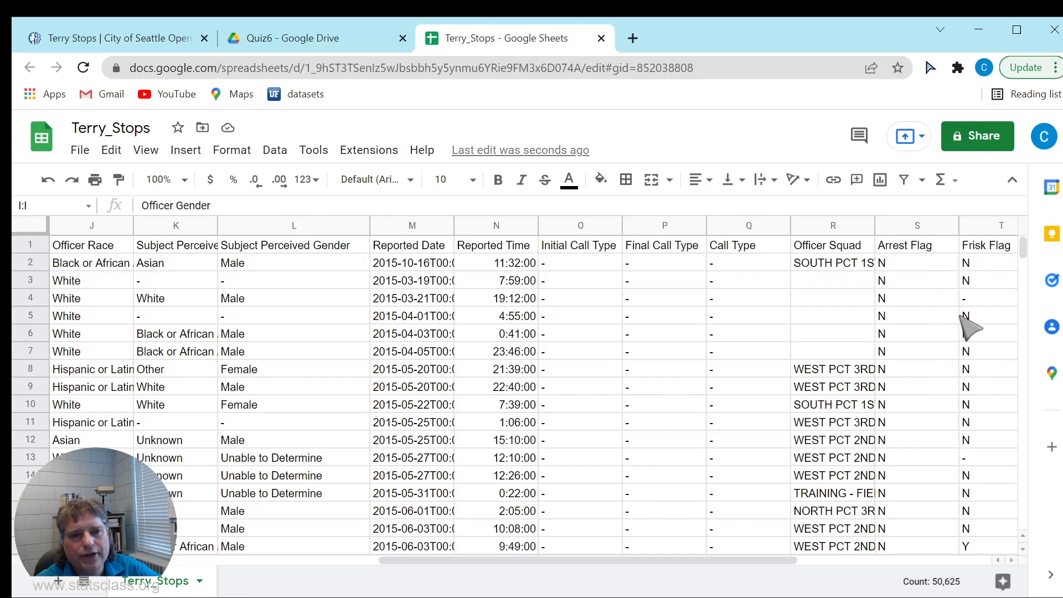
pyautogui.moveTo(745, 570); pyautogui.dragTo(613, 585)
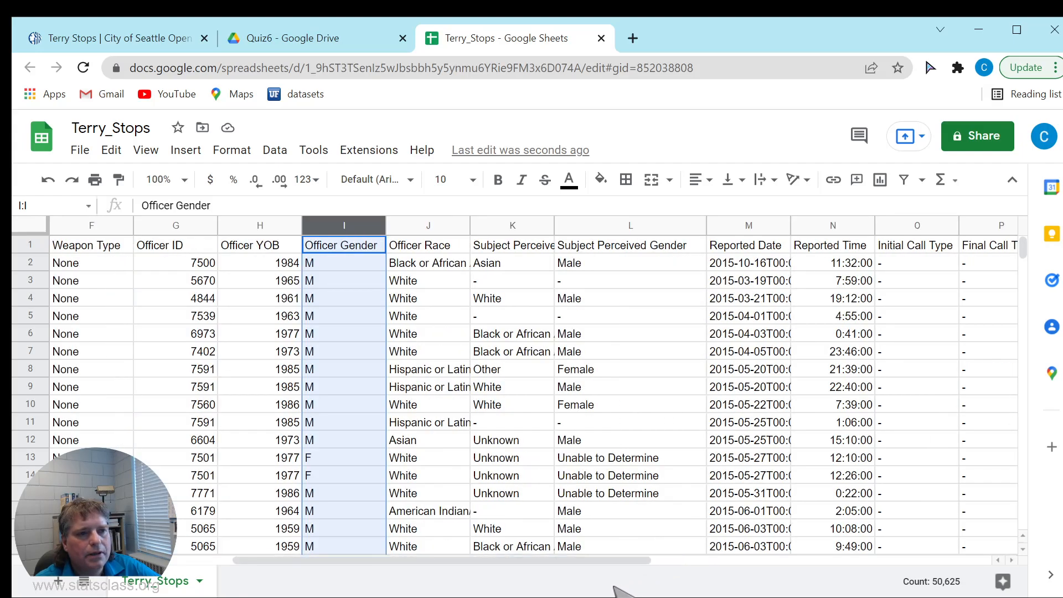
pyautogui.click(729, 224)
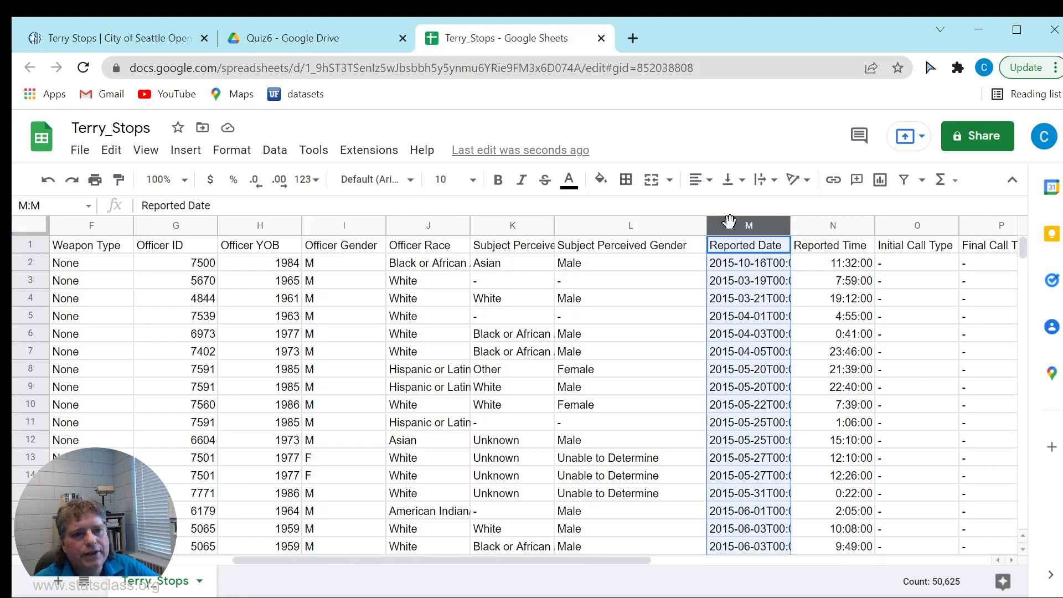
pyautogui.rightClick(730, 221)
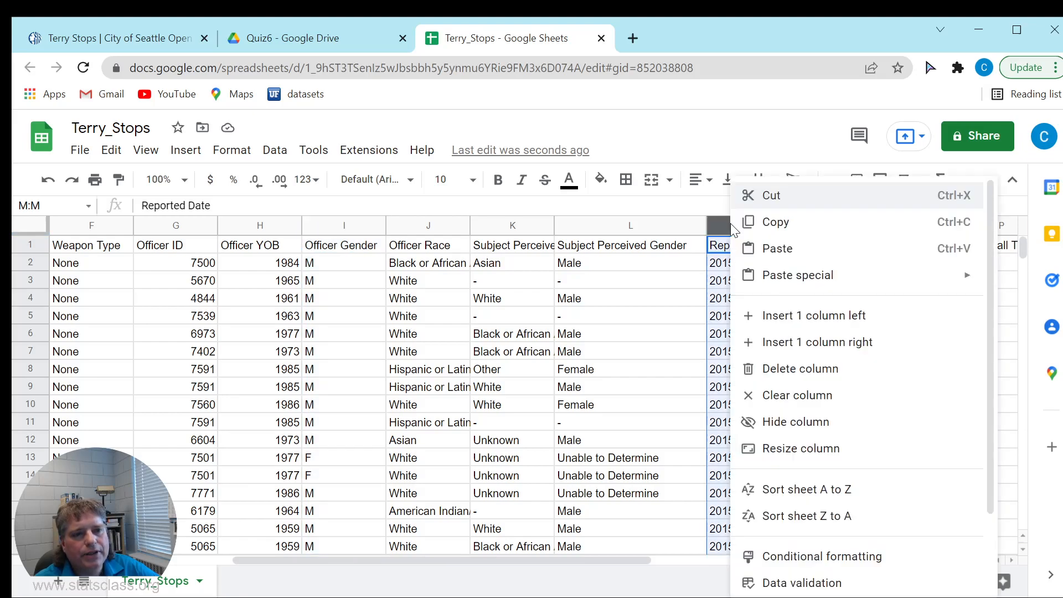
pyautogui.click(843, 318)
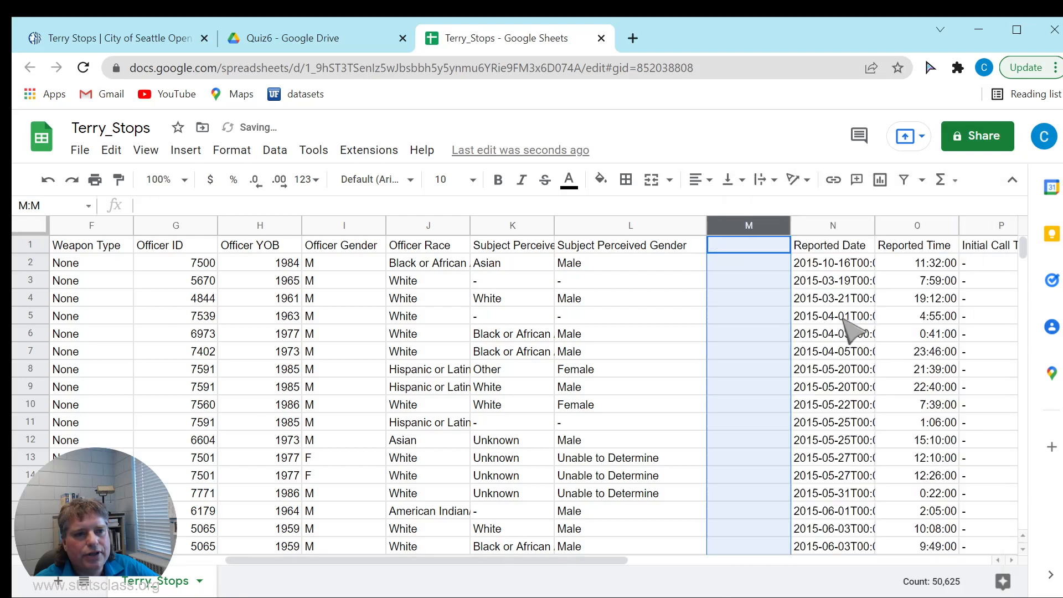
# Step: Give the empty column M the header "Gender Match" and widen it slightly to fit the text
pyautogui.click(763, 247)
pyautogui.write('Gender Match')
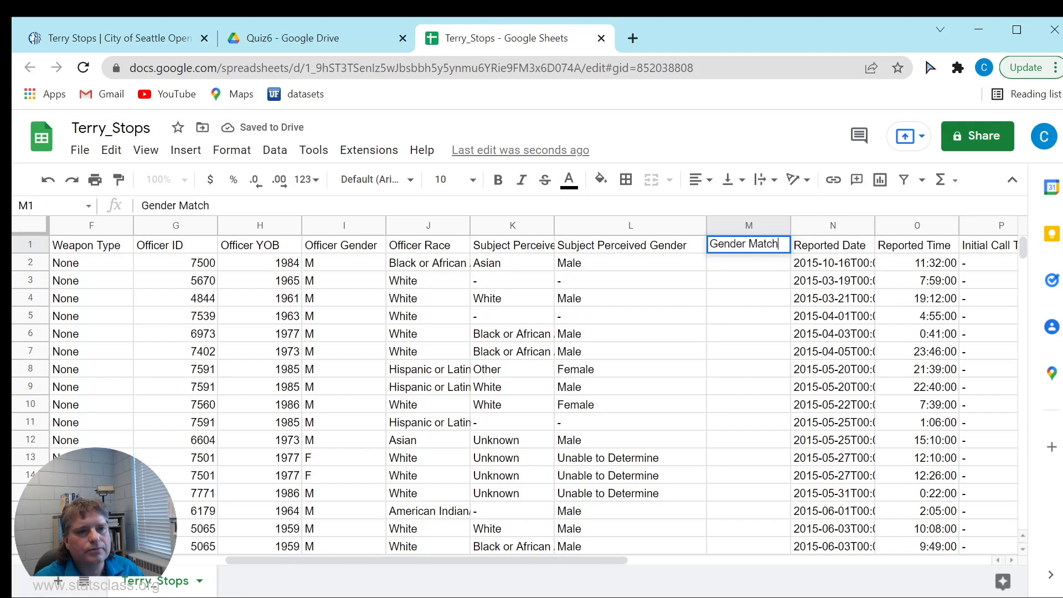
pyautogui.press('Return')
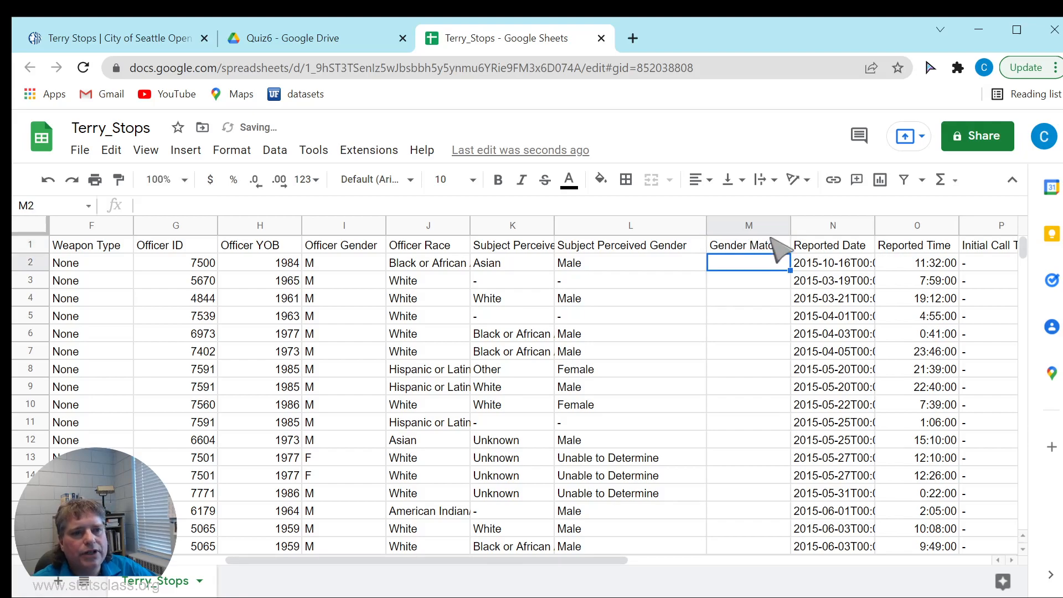
pyautogui.moveTo(789, 226); pyautogui.dragTo(805, 226)
# Step: Highlight the Officer Gender and Subject Perceived Gender columns together to compare their entries, then clear the highlight
pyautogui.click(334, 226)
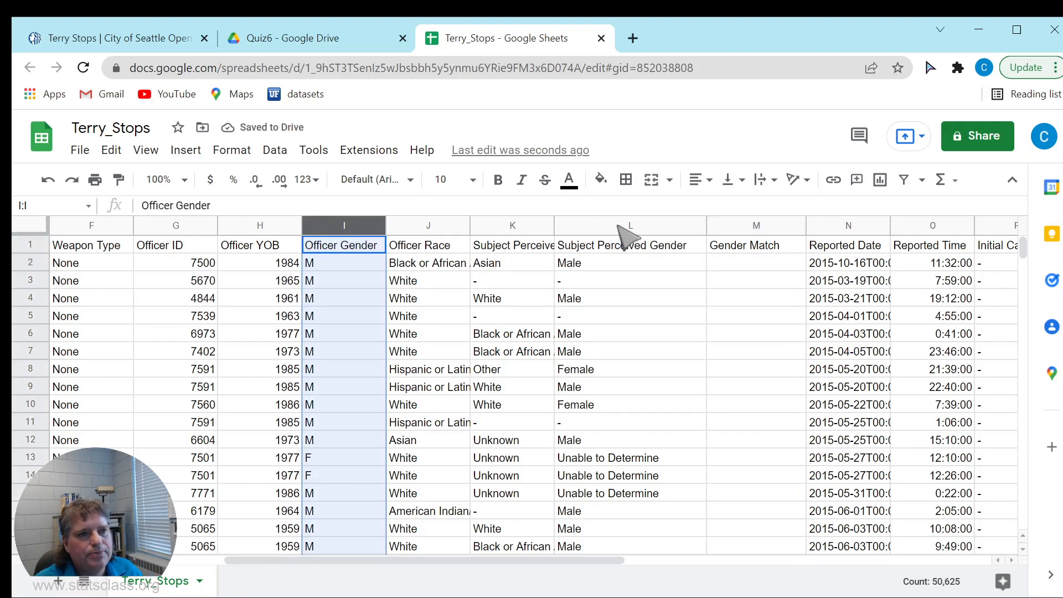
pyautogui.keyDown('ctrl'); pyautogui.click(616, 224); pyautogui.keyUp('ctrl')
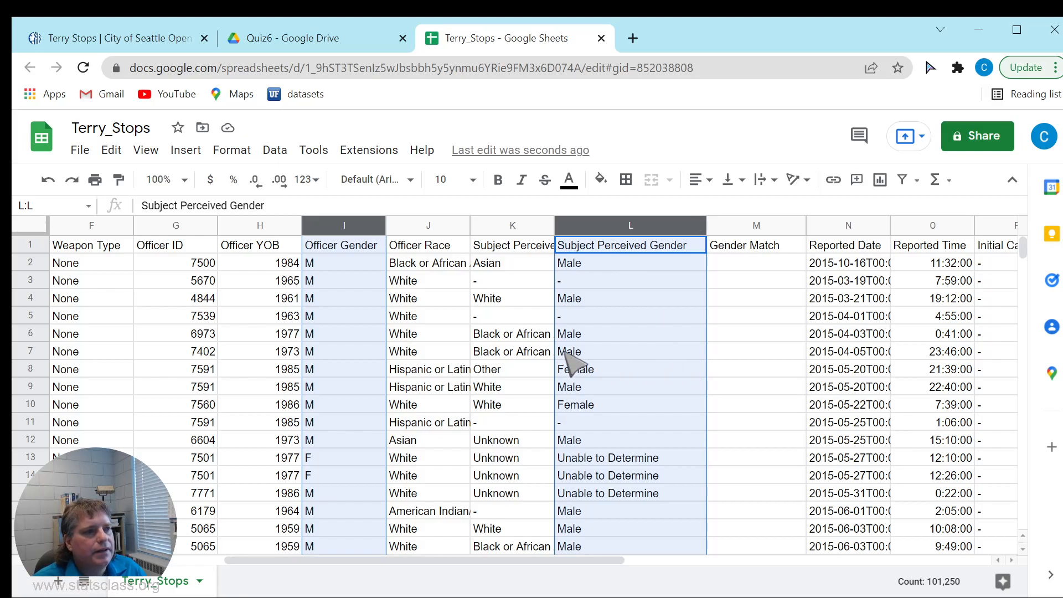
pyautogui.click(94, 245)
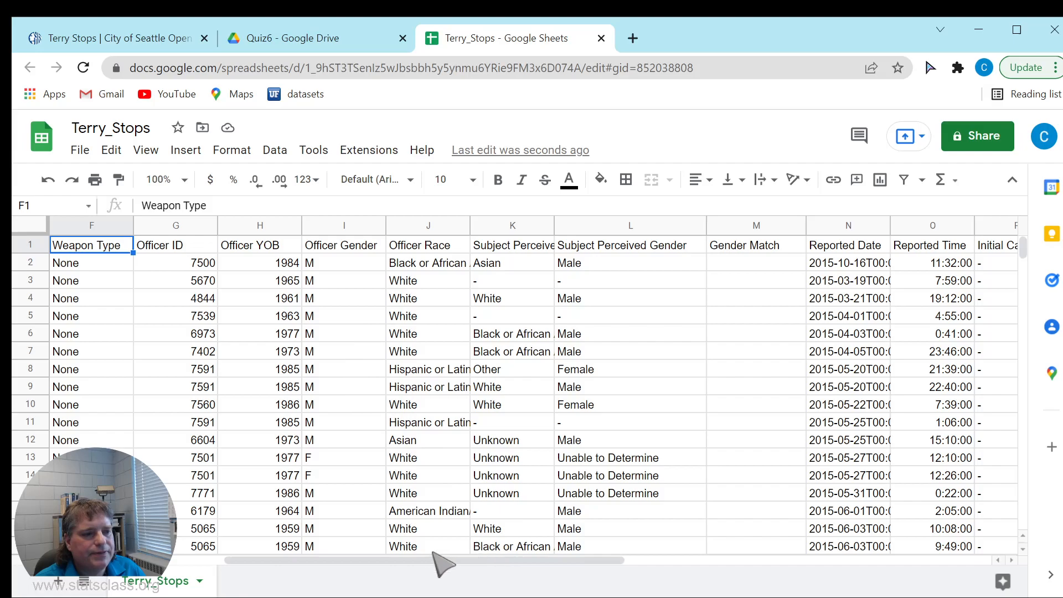
# Step: Select the entire sheet and create a filter across all column headers
pyautogui.moveTo(426, 563); pyautogui.dragTo(201, 568)
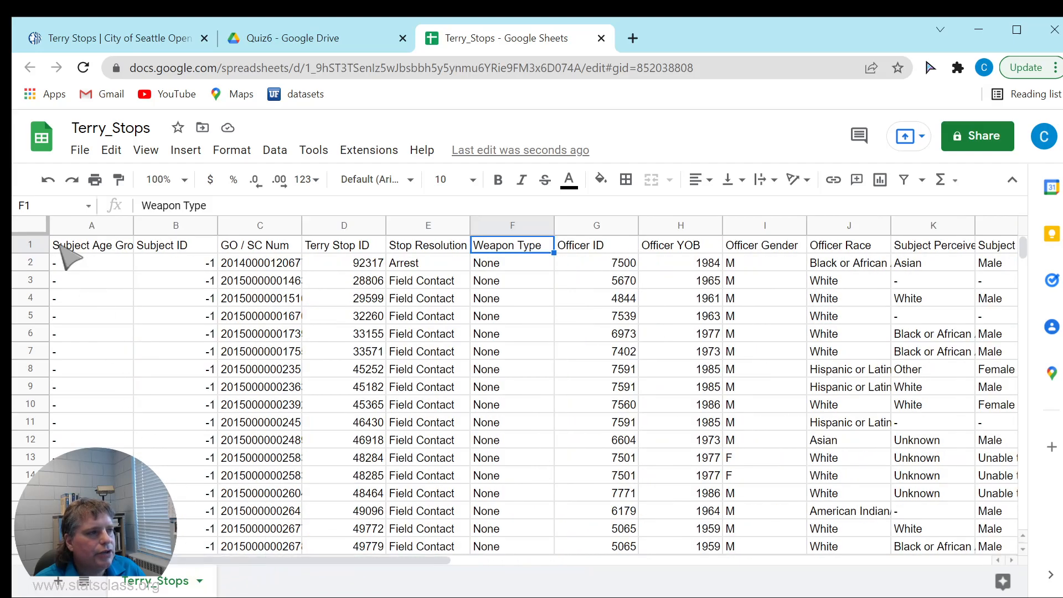
pyautogui.click(27, 228)
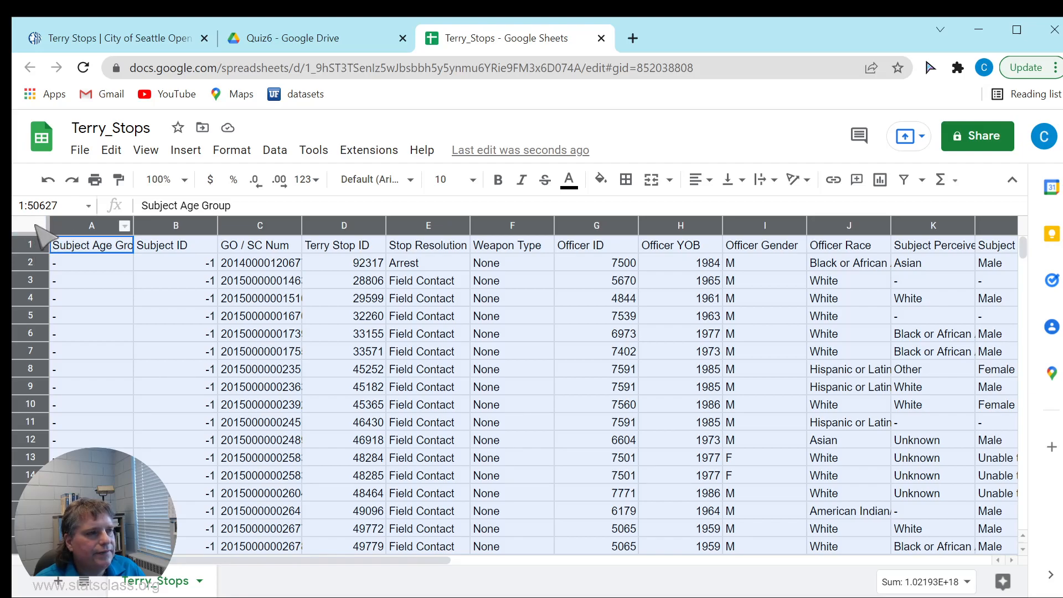
pyautogui.click(274, 152)
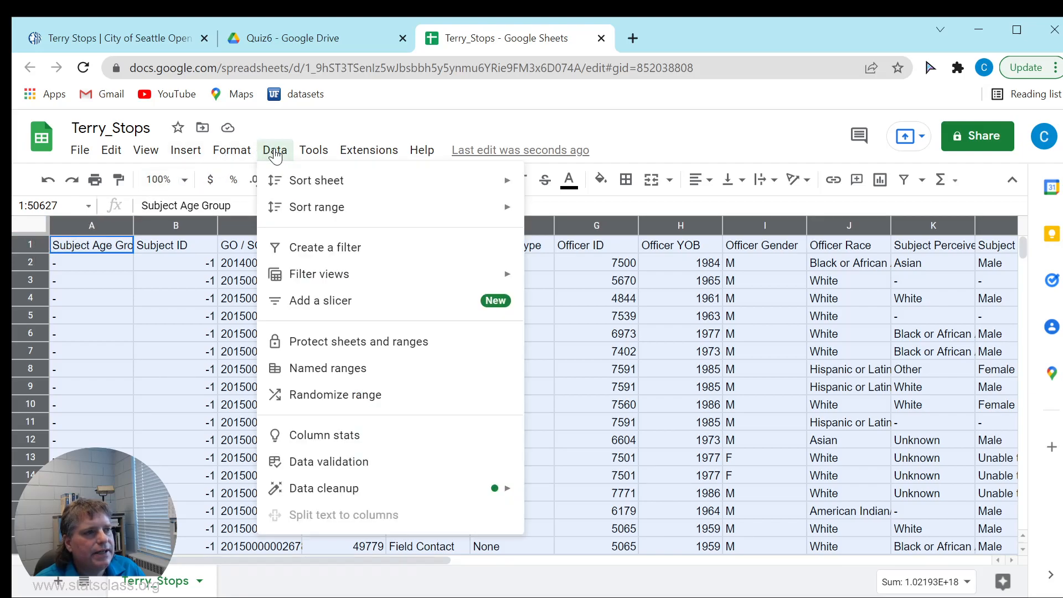
pyautogui.click(338, 247)
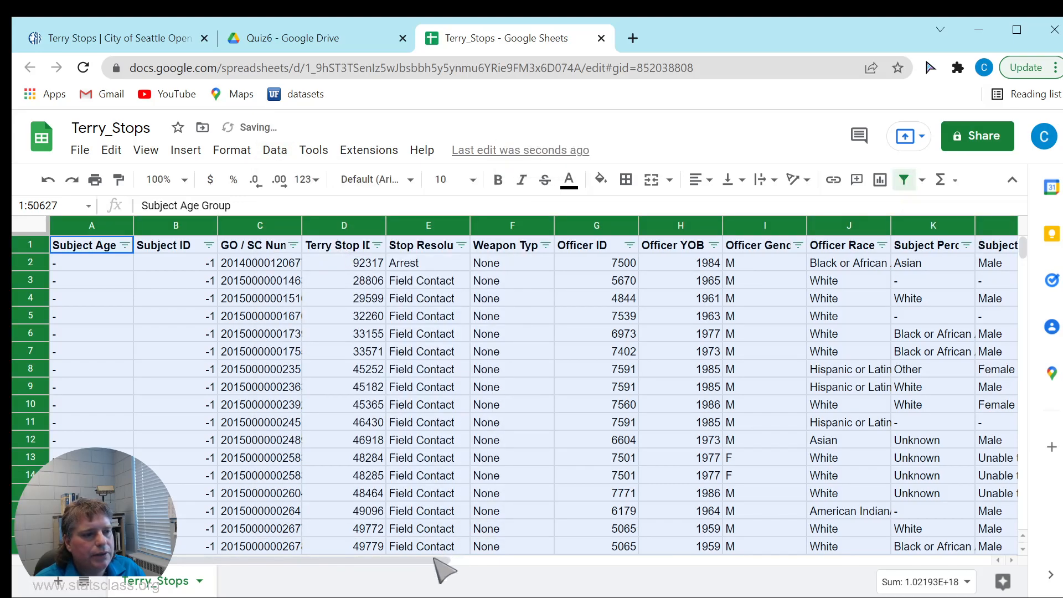
# Step: Filter the Officer Gender column to show only the value M, excluding blanks, F and N
pyautogui.moveTo(434, 559); pyautogui.dragTo(519, 580)
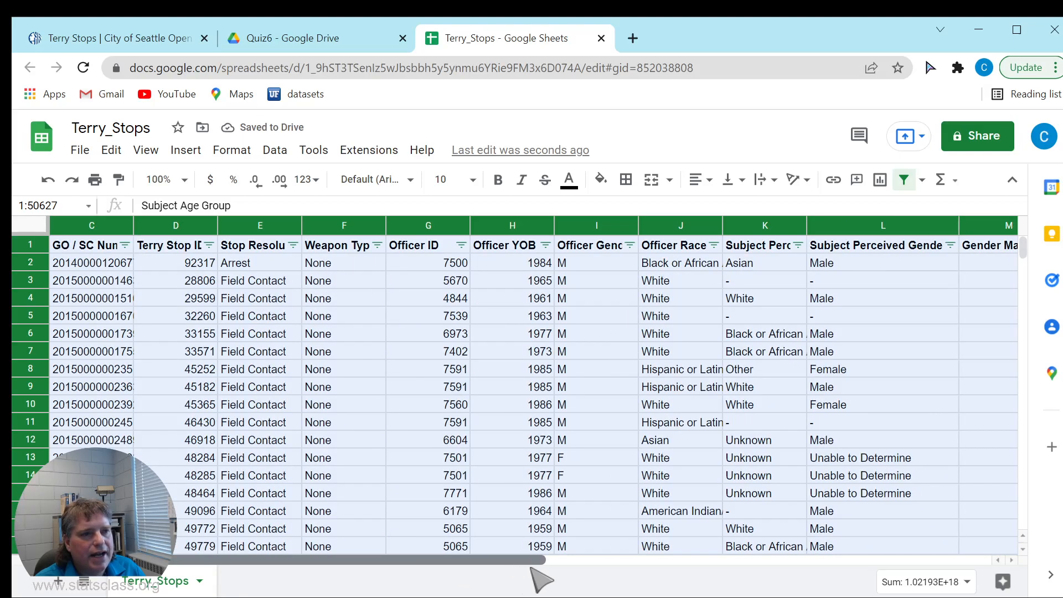
pyautogui.hscroll(1, 540, 577)
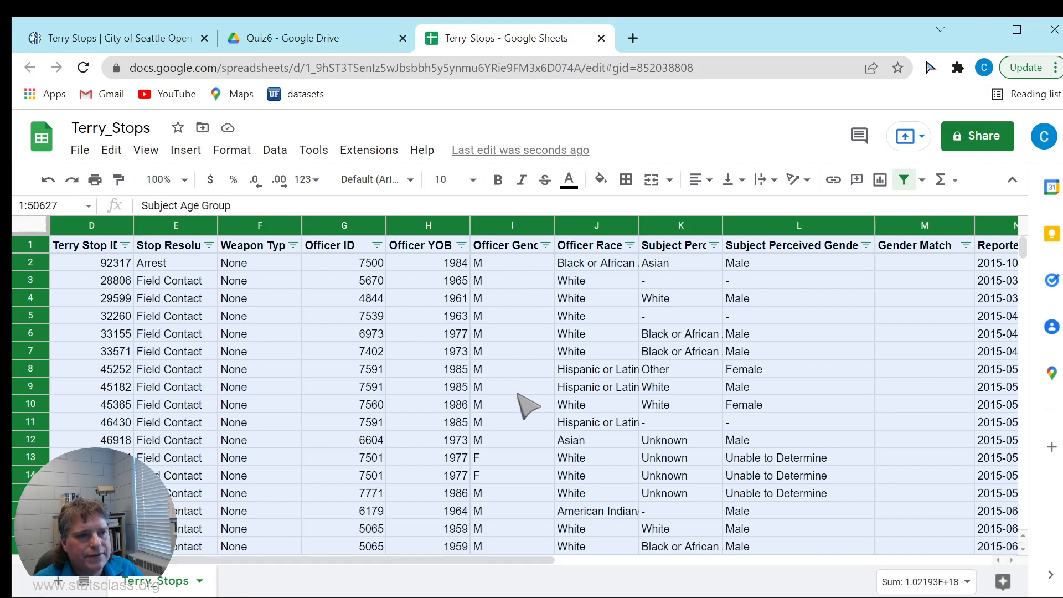
pyautogui.moveTo(496, 460); pyautogui.dragTo(496, 477)
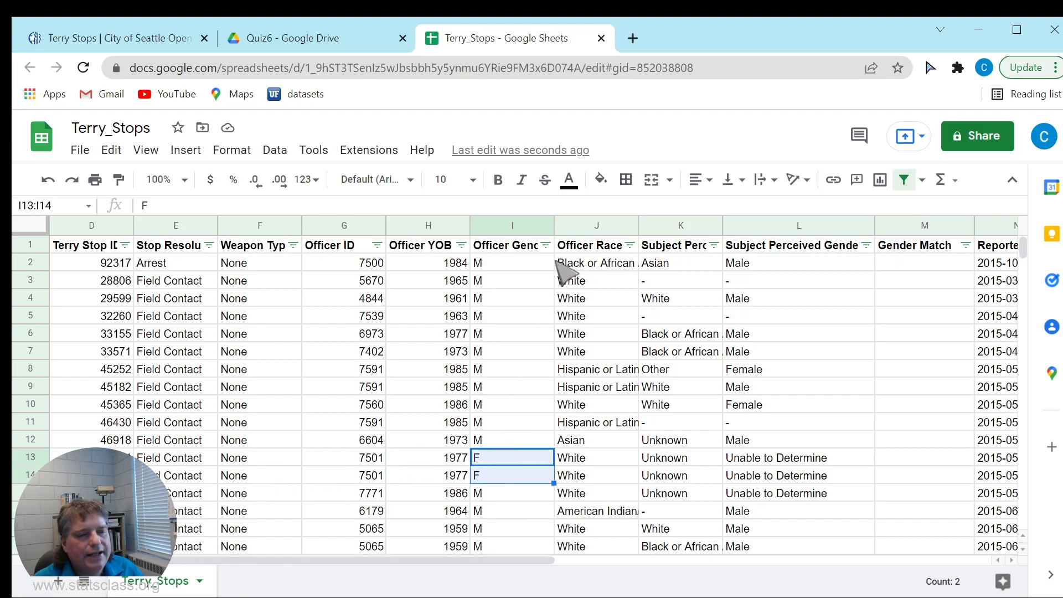
pyautogui.click(545, 245)
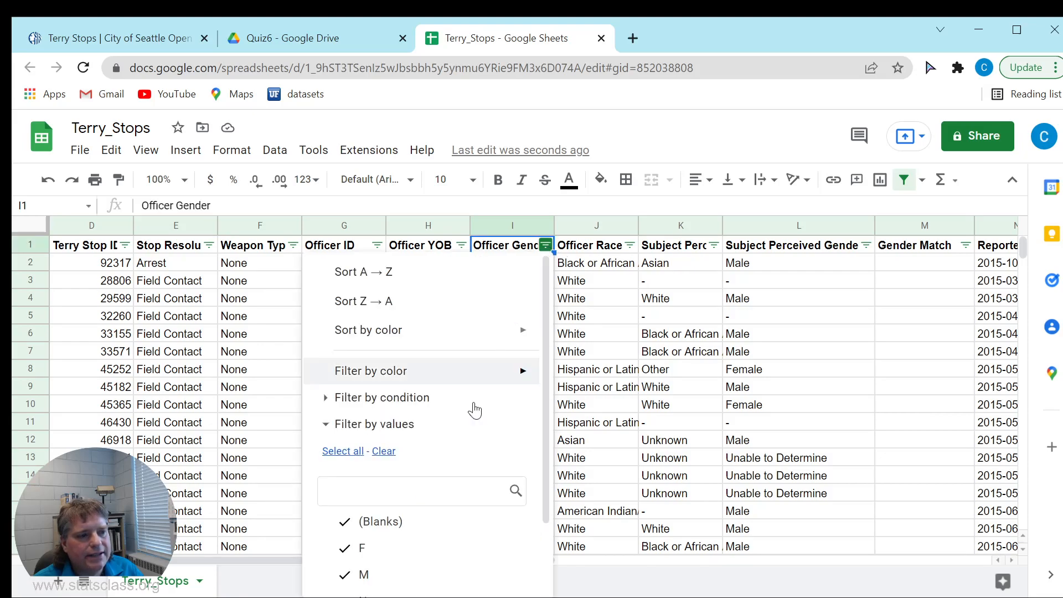
pyautogui.click(365, 521)
pyautogui.click(365, 548)
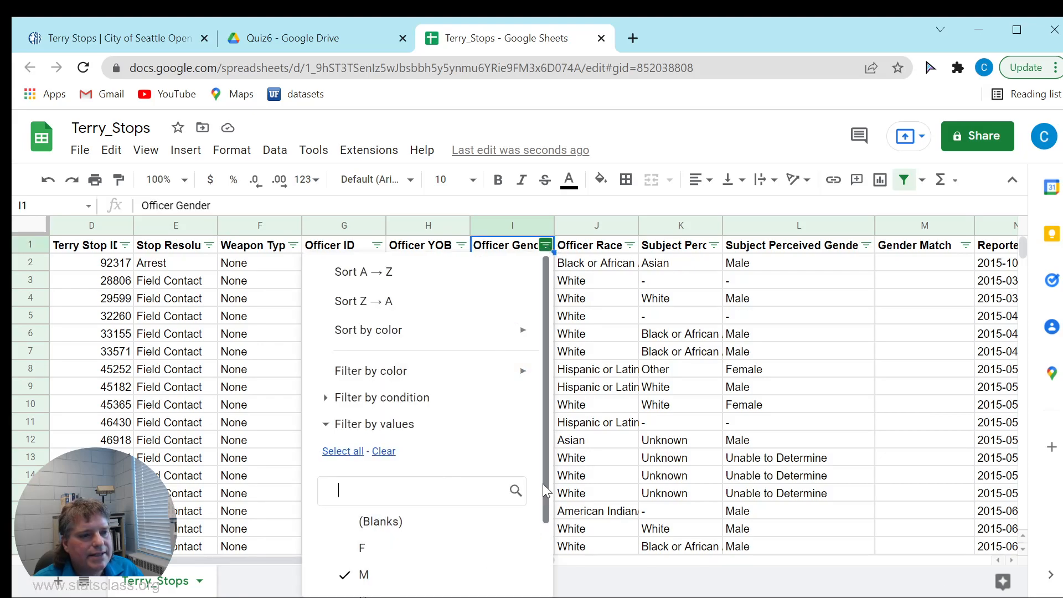
pyautogui.scroll(-2, 545, 493)
pyautogui.click(378, 526)
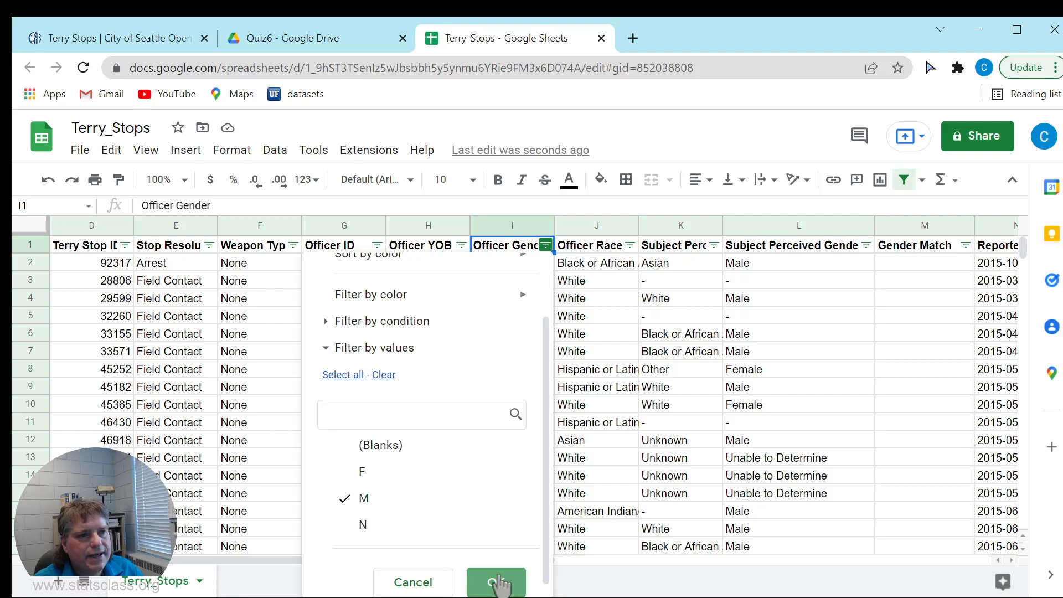
pyautogui.click(496, 584)
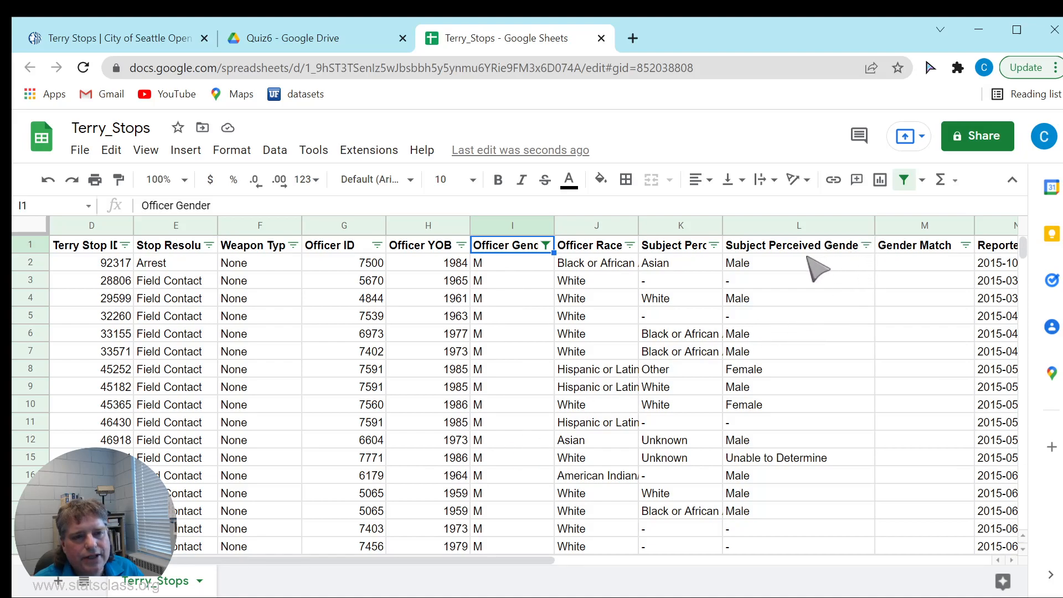
# Step: Filter the Subject Perceived Gender column to show only Male
pyautogui.click(866, 245)
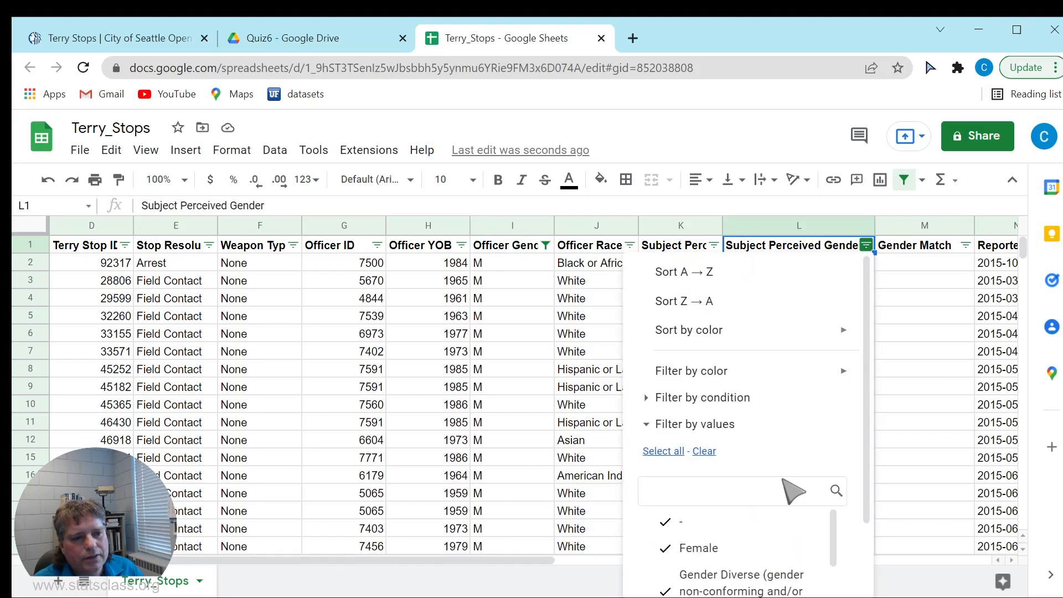
pyautogui.scroll(-5, 831, 465)
pyautogui.scroll(3, 810, 442)
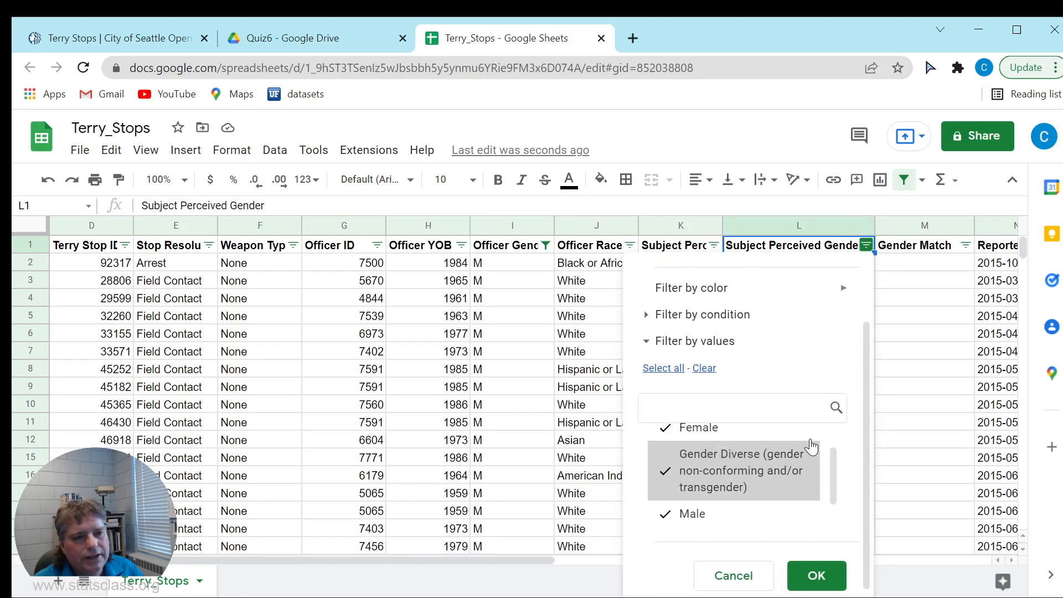
pyautogui.click(699, 370)
pyautogui.scroll(-2, 737, 476)
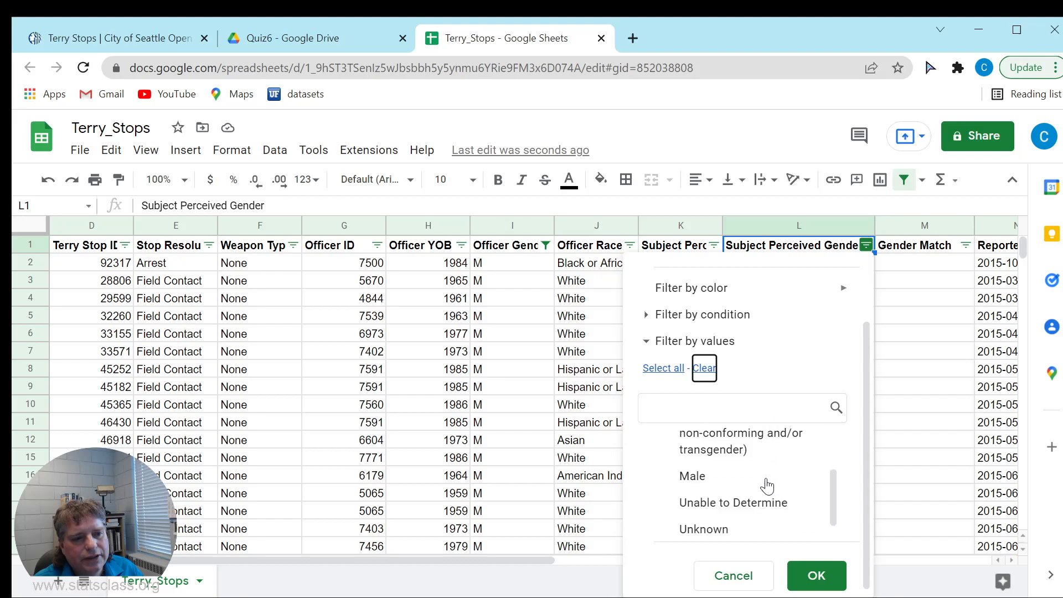
pyautogui.click(738, 476)
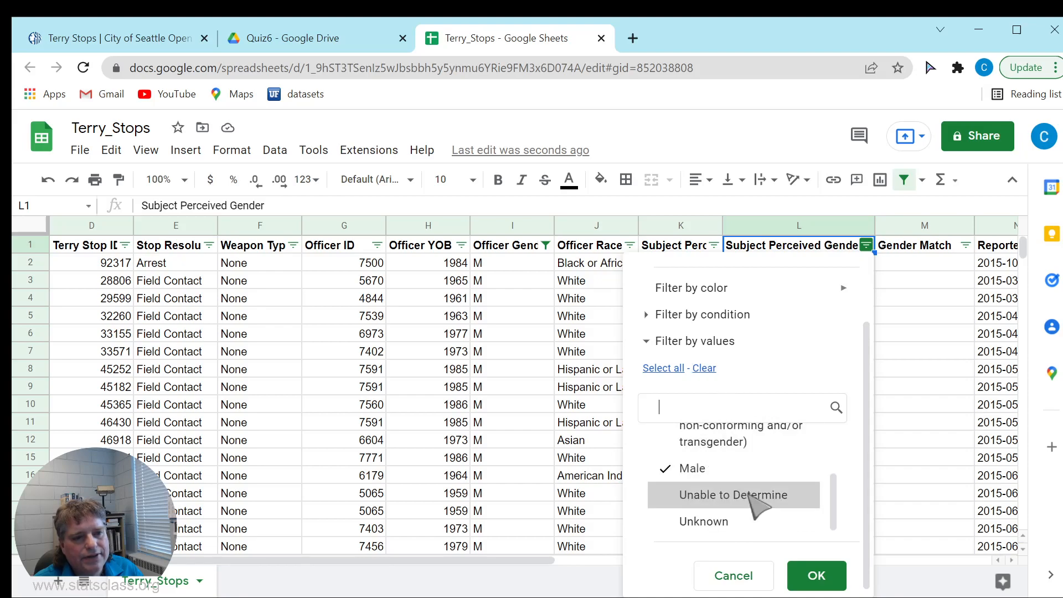
pyautogui.click(815, 575)
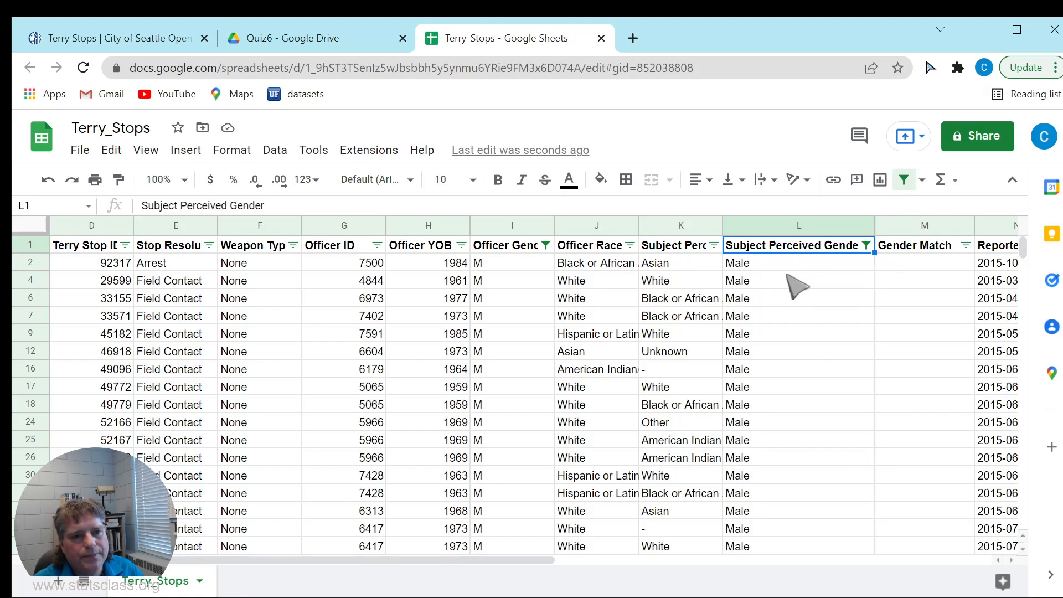
# Step: Enter "Yes" in the first Gender Match cell of the male officer, male subject rows and fill it down the filtered column
pyautogui.click(892, 266)
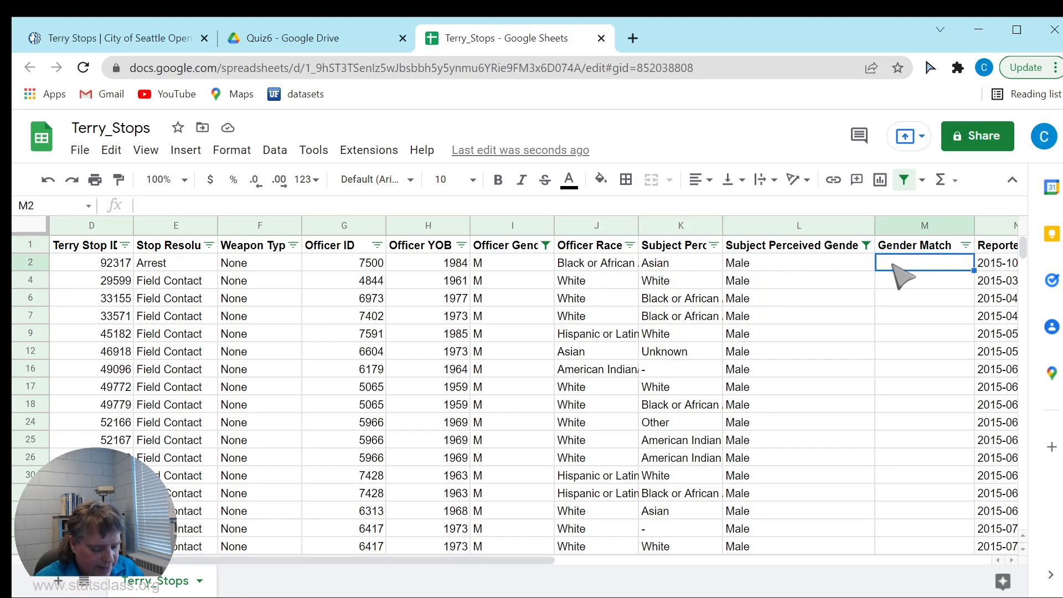
pyautogui.write('Ye')
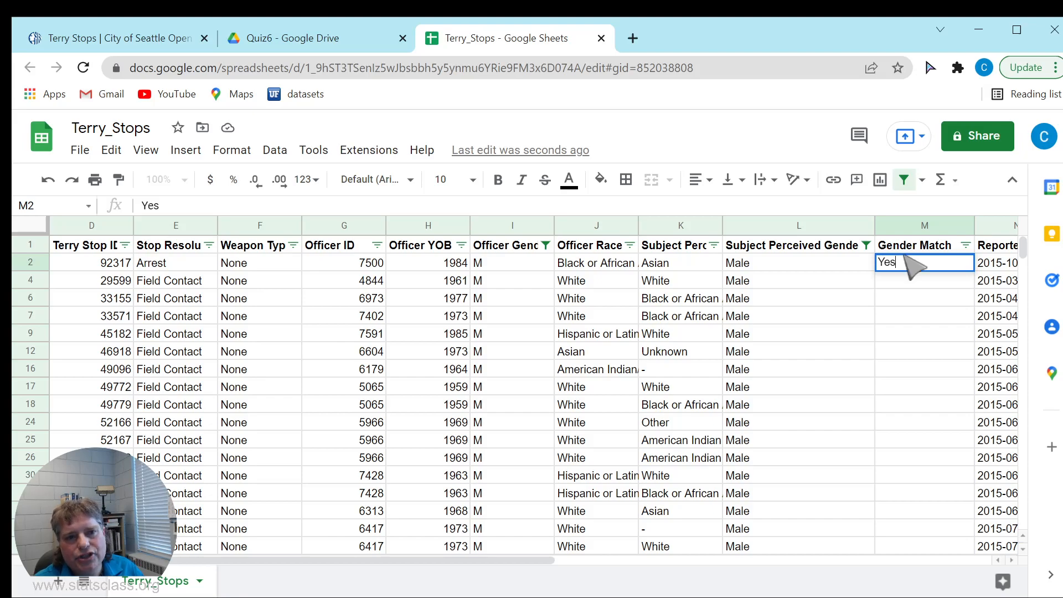
pyautogui.write('s')
pyautogui.press('Return')
pyautogui.click(907, 263)
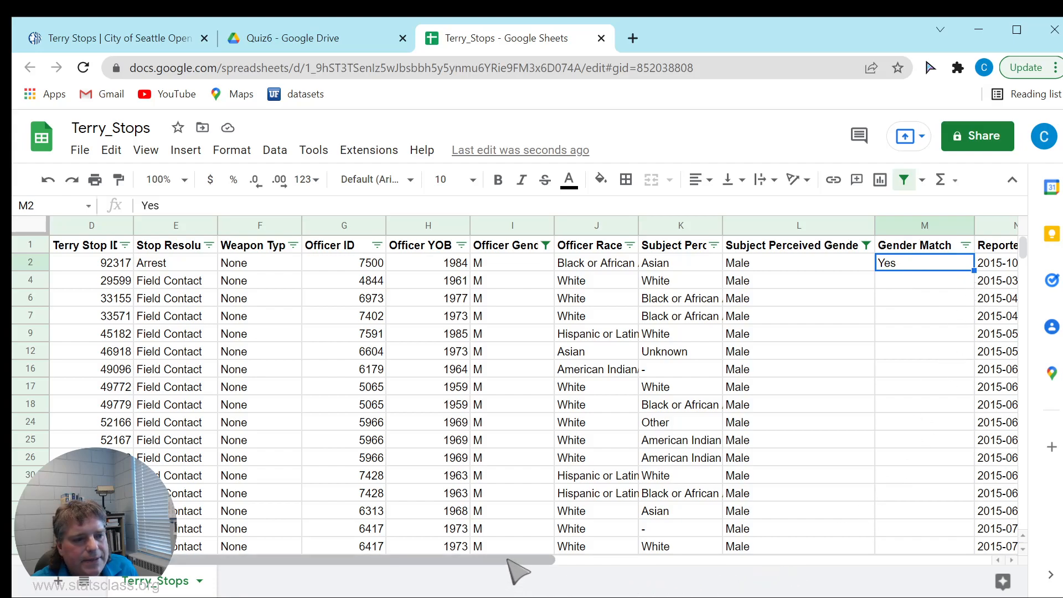
pyautogui.hscroll(2, 526, 568)
pyautogui.hscroll(2, 584, 575)
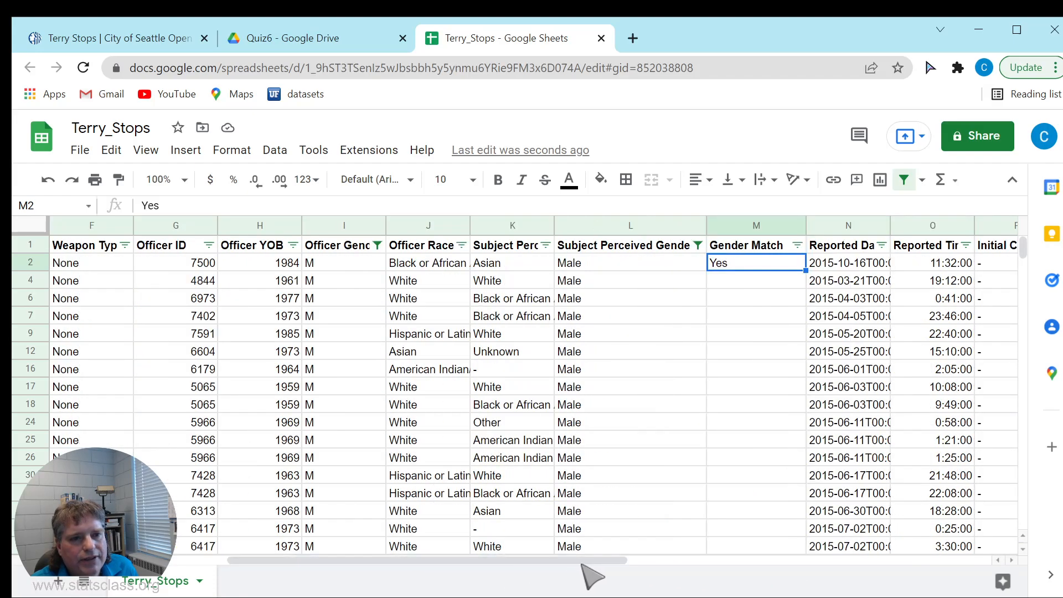
pyautogui.doubleClick(804, 271)
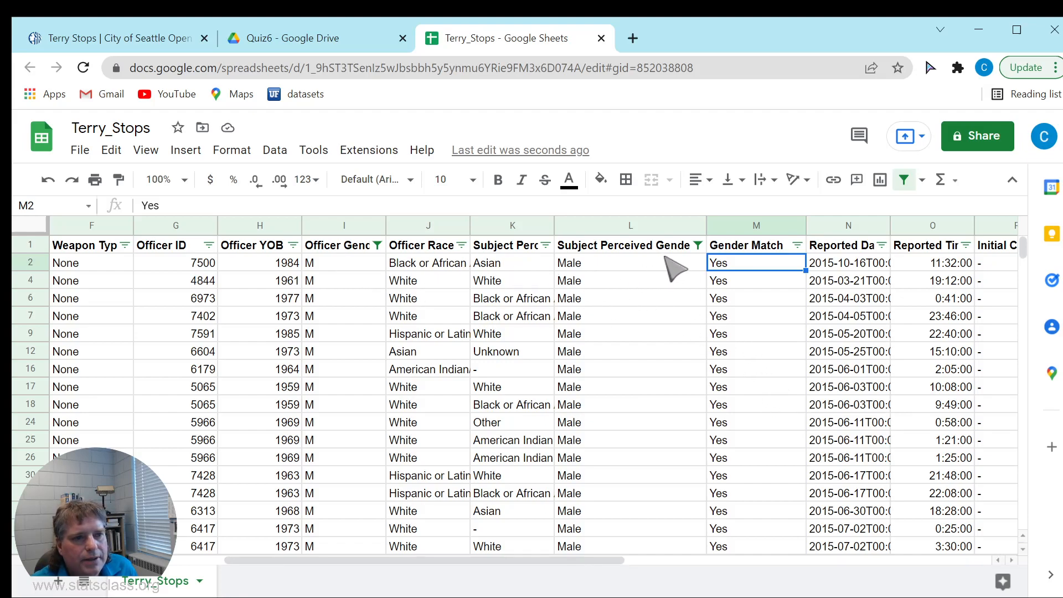
# Step: Change the Subject Perceived Gender filter to show only Female instead of Male
pyautogui.click(698, 246)
pyautogui.click(529, 523)
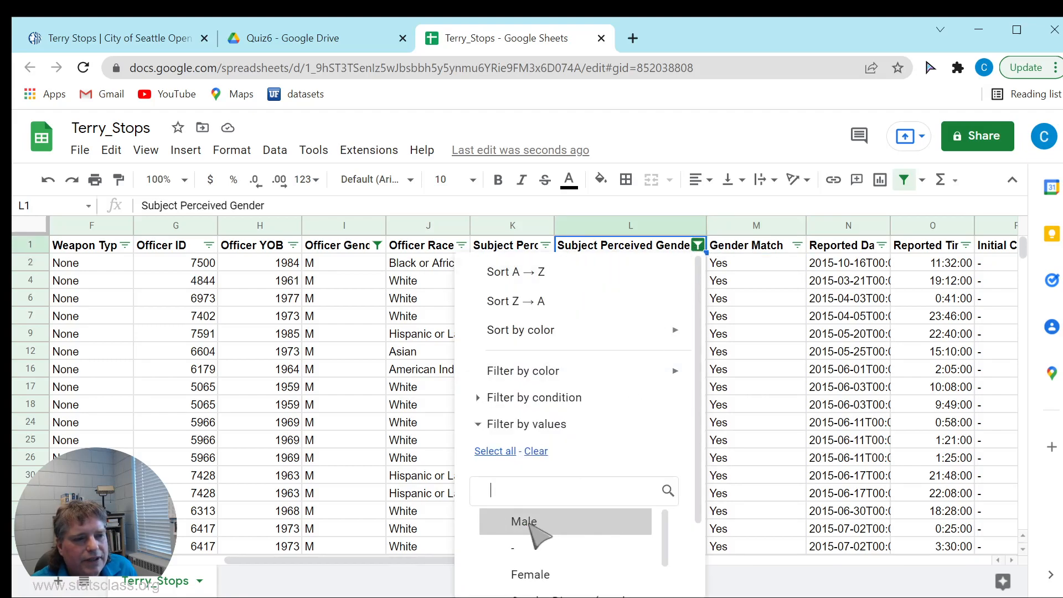
pyautogui.moveTo(702, 471); pyautogui.dragTo(699, 540)
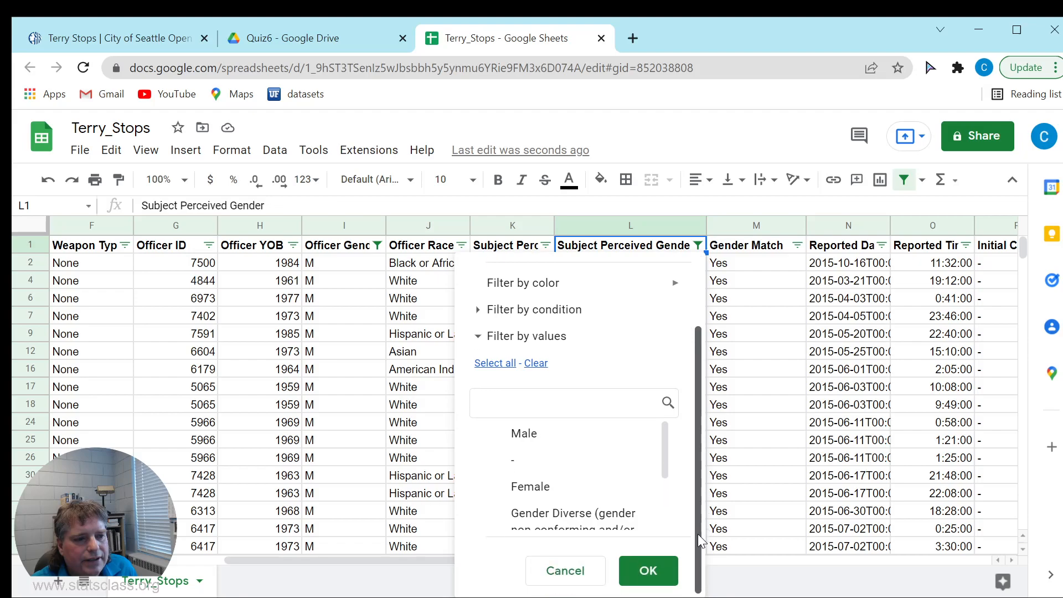
pyautogui.click(551, 494)
pyautogui.click(641, 570)
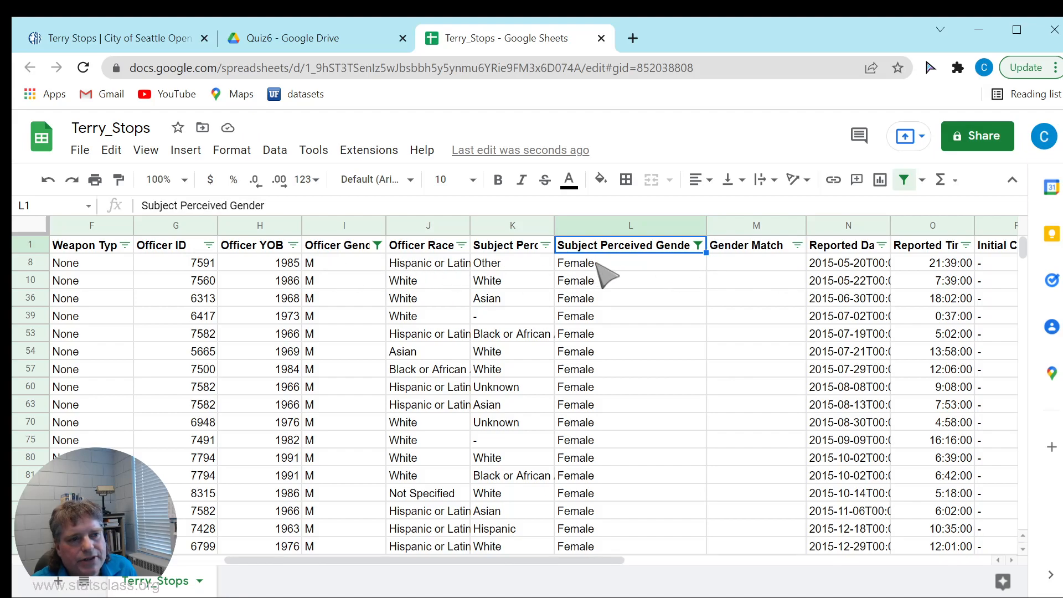
# Step: Enter "No" in the first Gender Match cell of the male officer, female subject rows and fill it down the filtered column
pyautogui.click(757, 264)
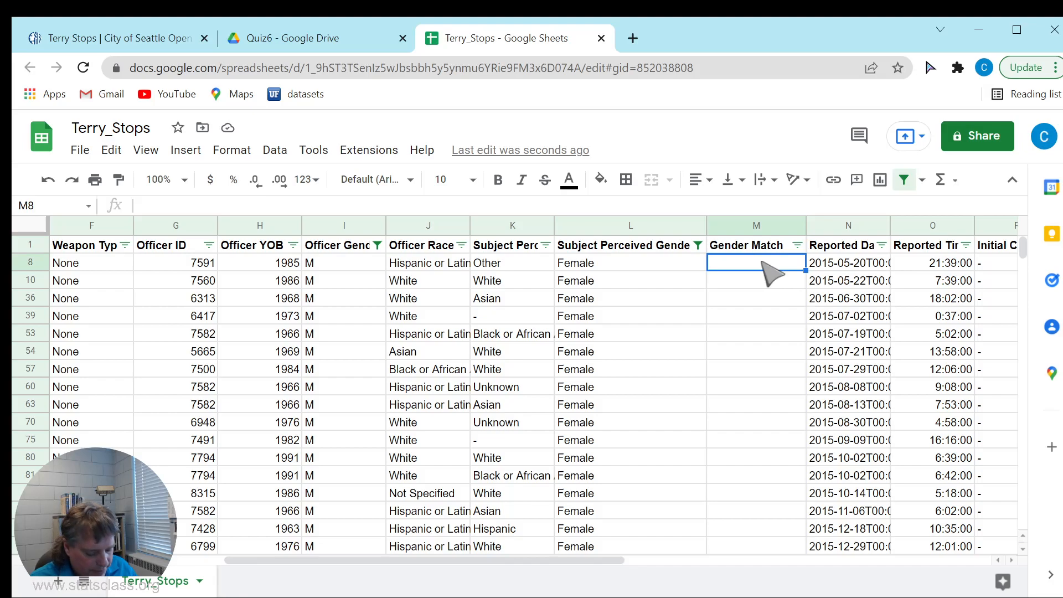
pyautogui.write('No')
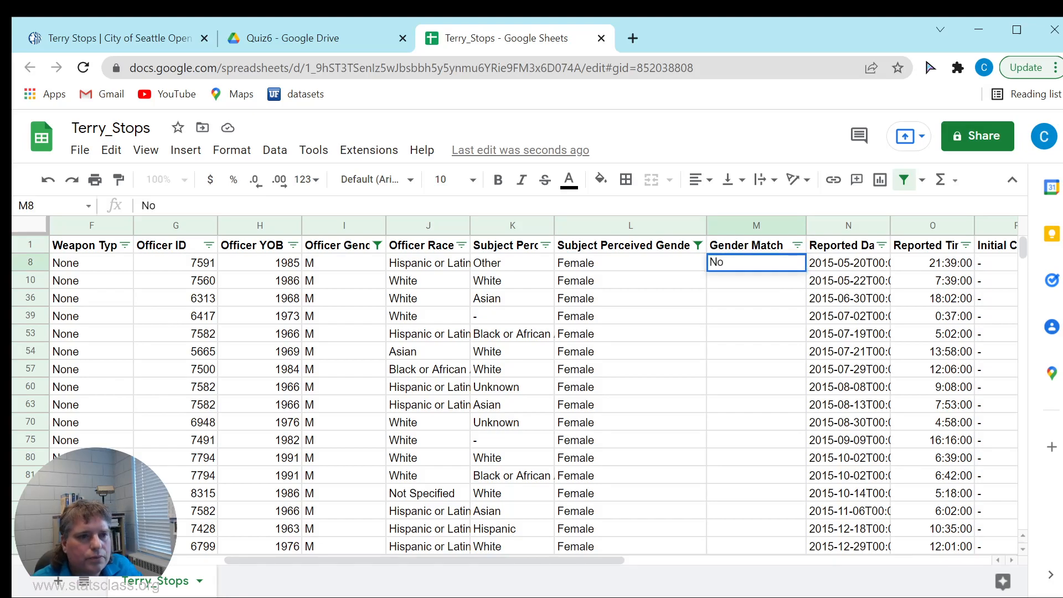
pyautogui.press('Return')
pyautogui.click(752, 265)
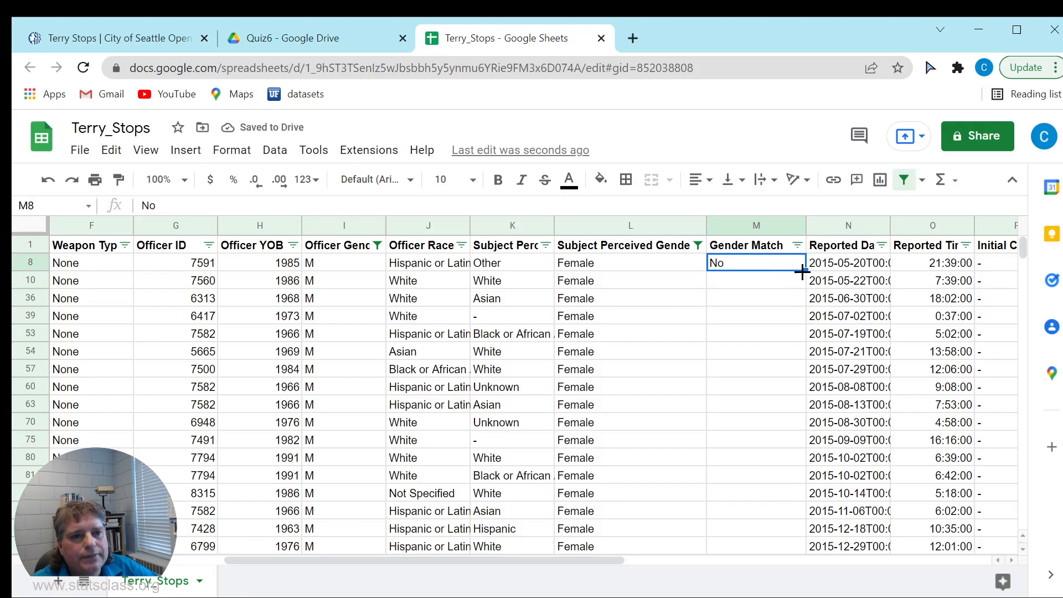
pyautogui.doubleClick(802, 270)
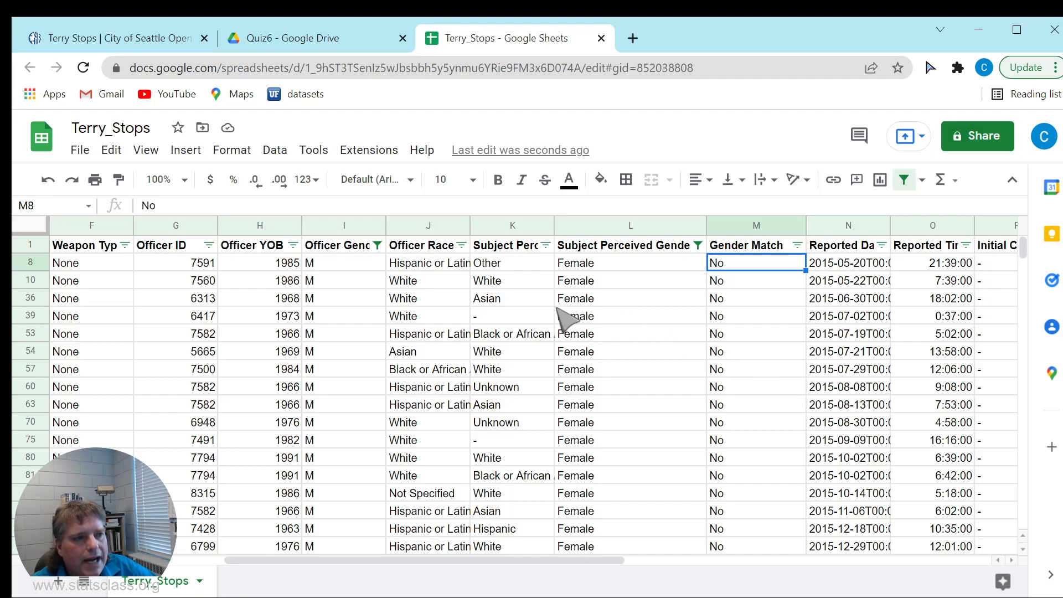
# Step: Change the Officer Gender filter to show only the value F instead of M
pyautogui.click(378, 246)
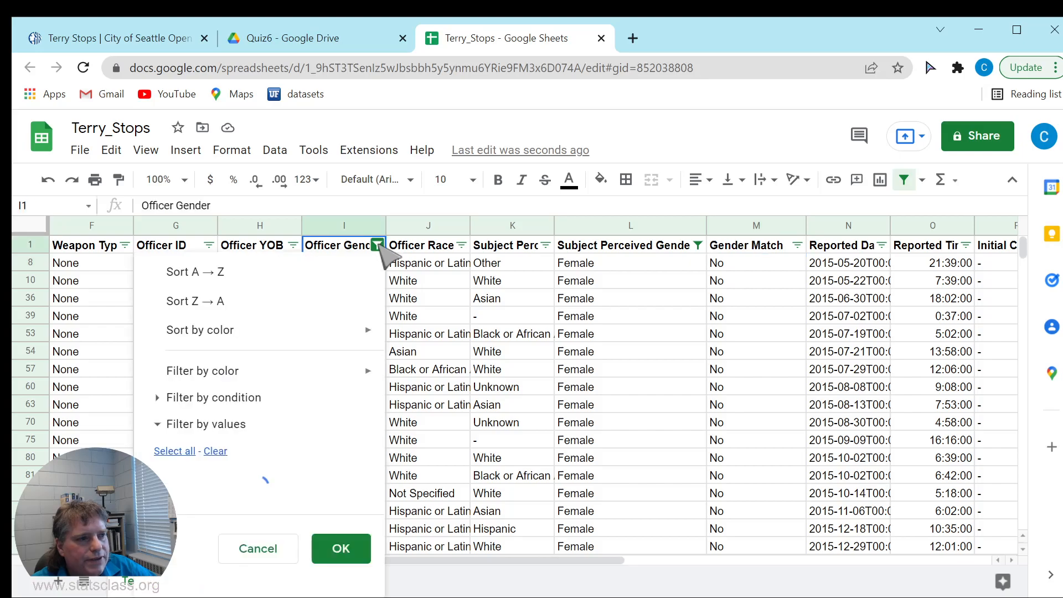
pyautogui.click(202, 522)
pyautogui.scroll(-1, 379, 475)
pyautogui.scroll(-2, 380, 475)
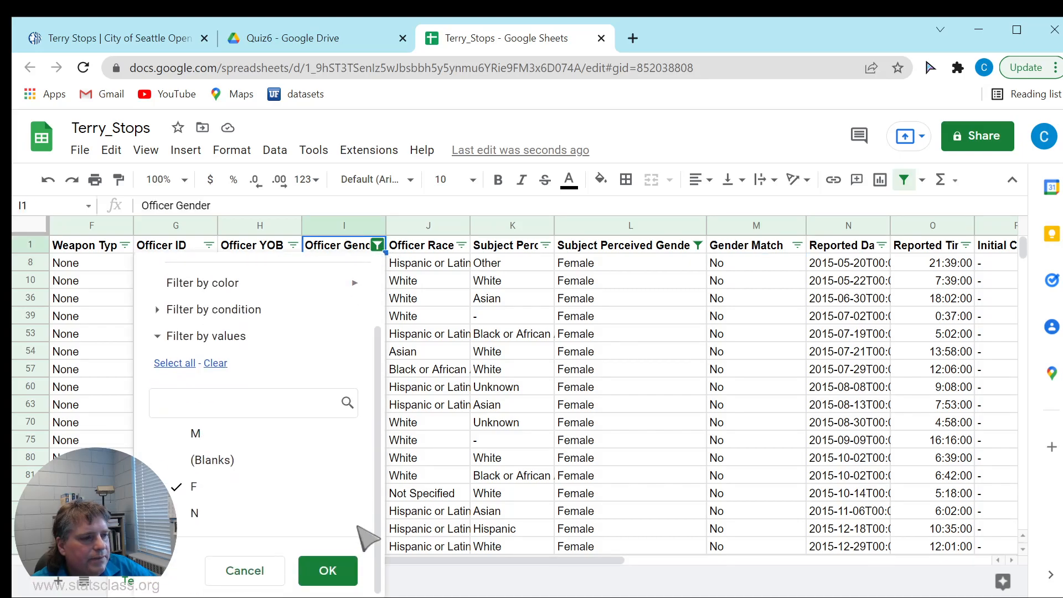
pyautogui.click(327, 569)
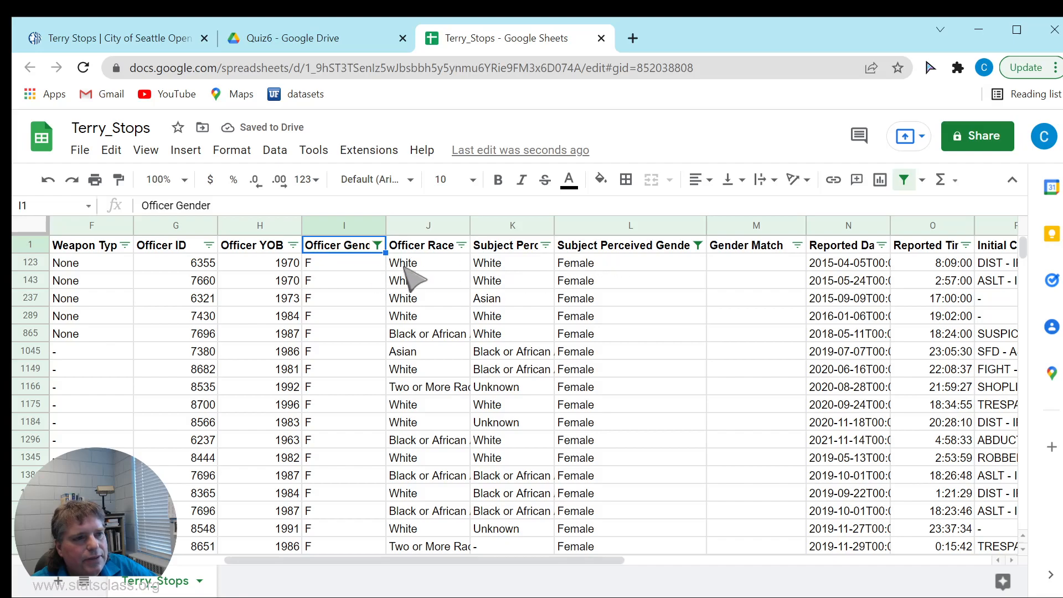
# Step: Enter "Yes" in the first Gender Match cell of the female officer, female subject rows and fill it down the filtered column
pyautogui.click(362, 264)
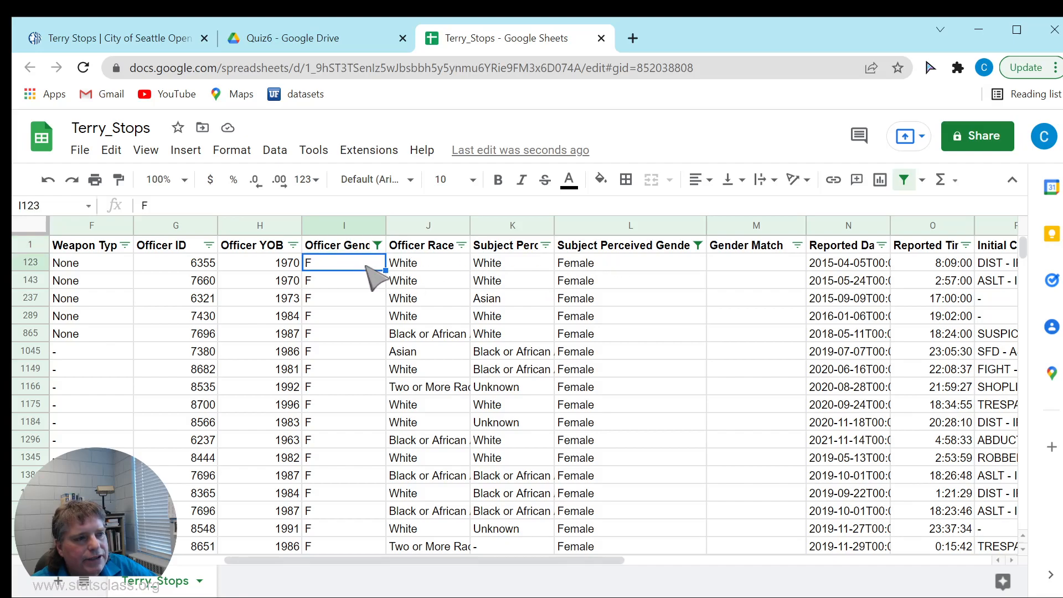
pyautogui.click(589, 267)
pyautogui.click(740, 262)
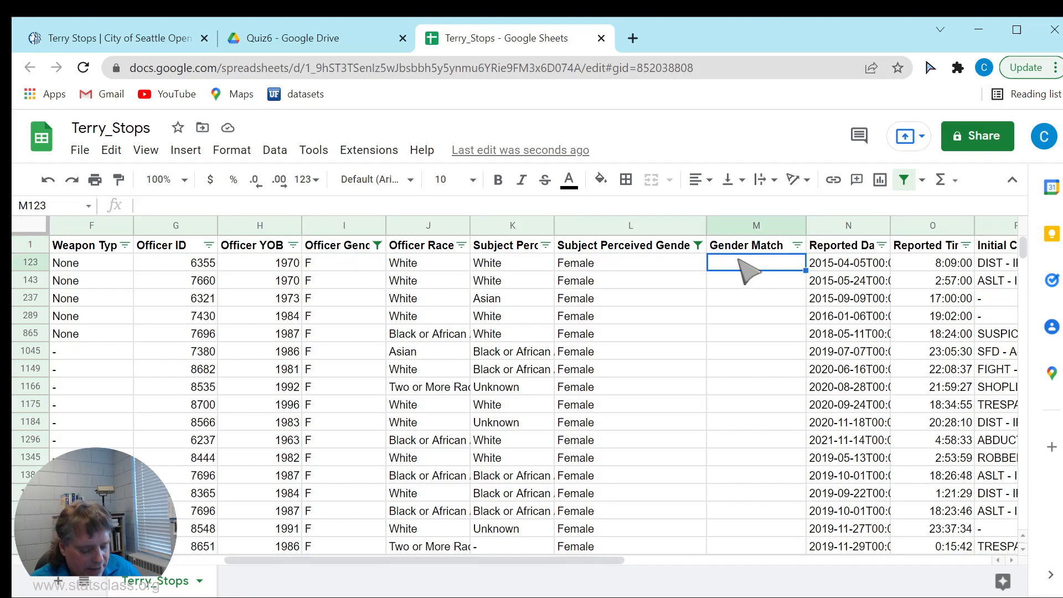
pyautogui.write('Ye')
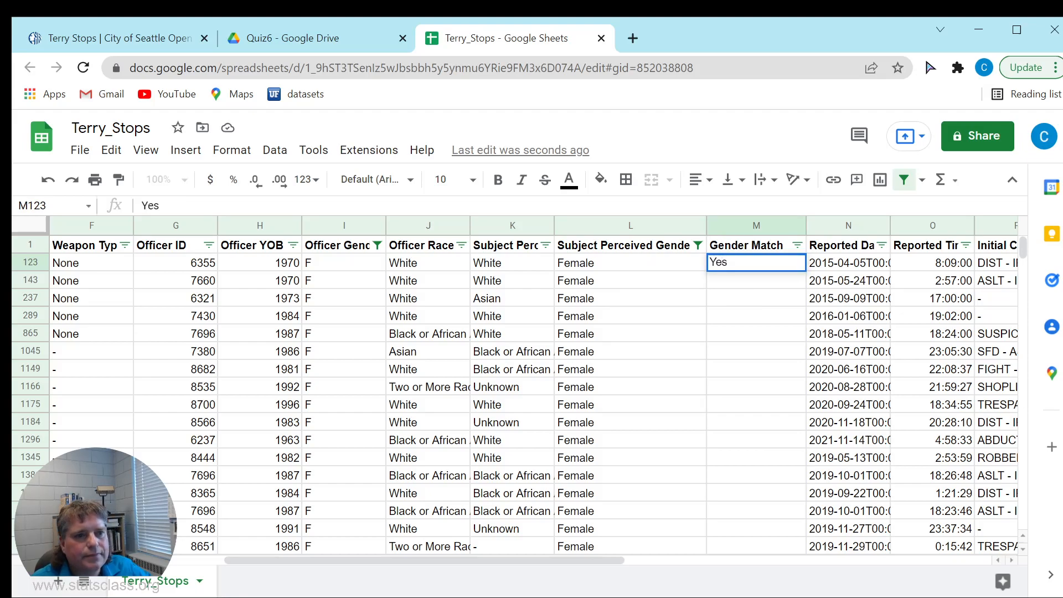
pyautogui.write('s')
pyautogui.press('Return')
pyautogui.click(750, 268)
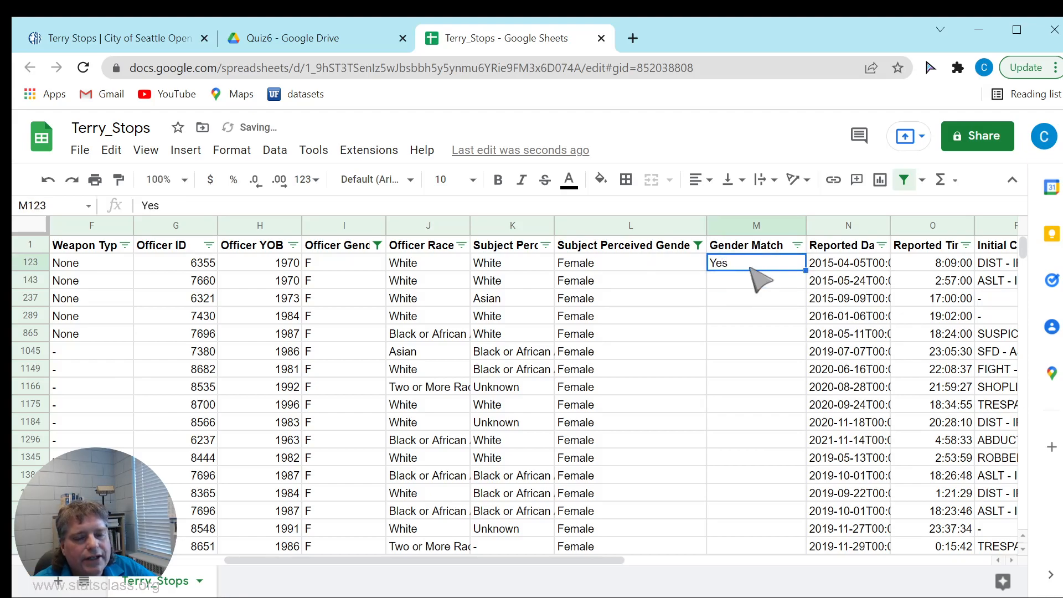
pyautogui.moveTo(805, 272); pyautogui.dragTo(804, 270)
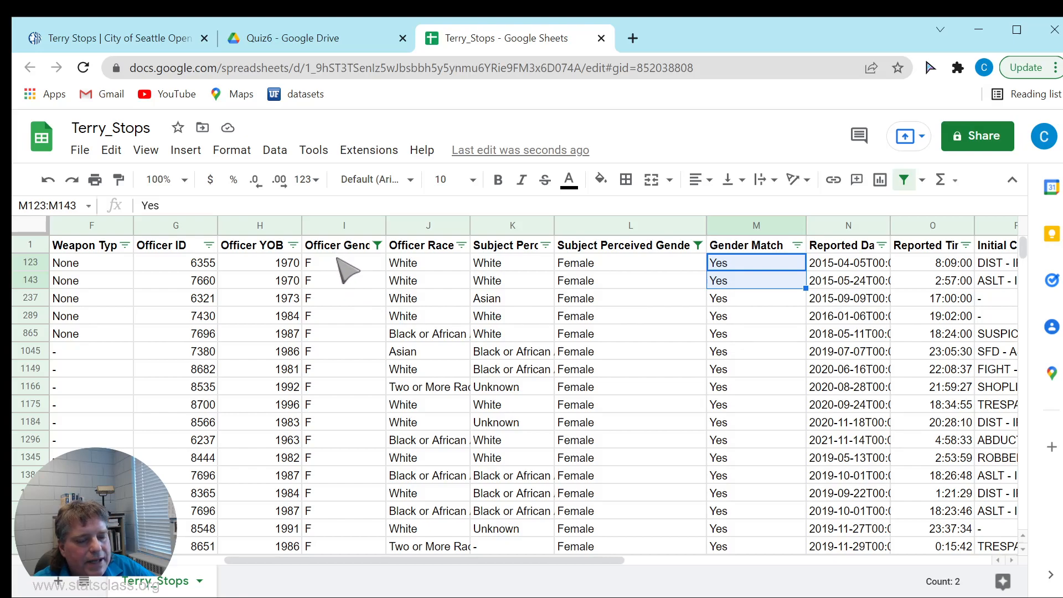
# Step: Change the Subject Perceived Gender filter to show only Male instead of Female
pyautogui.click(698, 246)
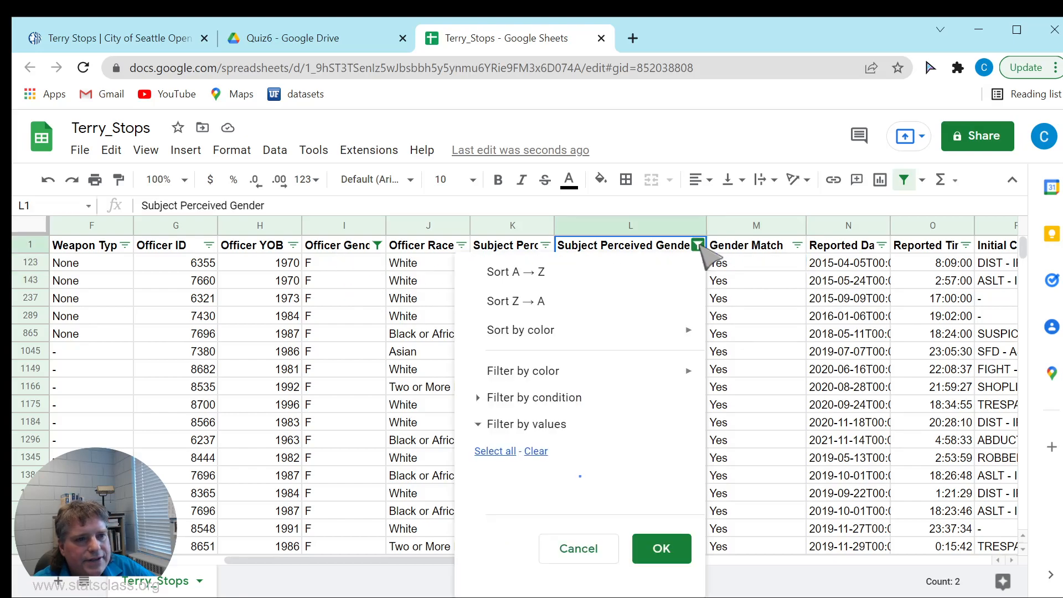
pyautogui.click(535, 524)
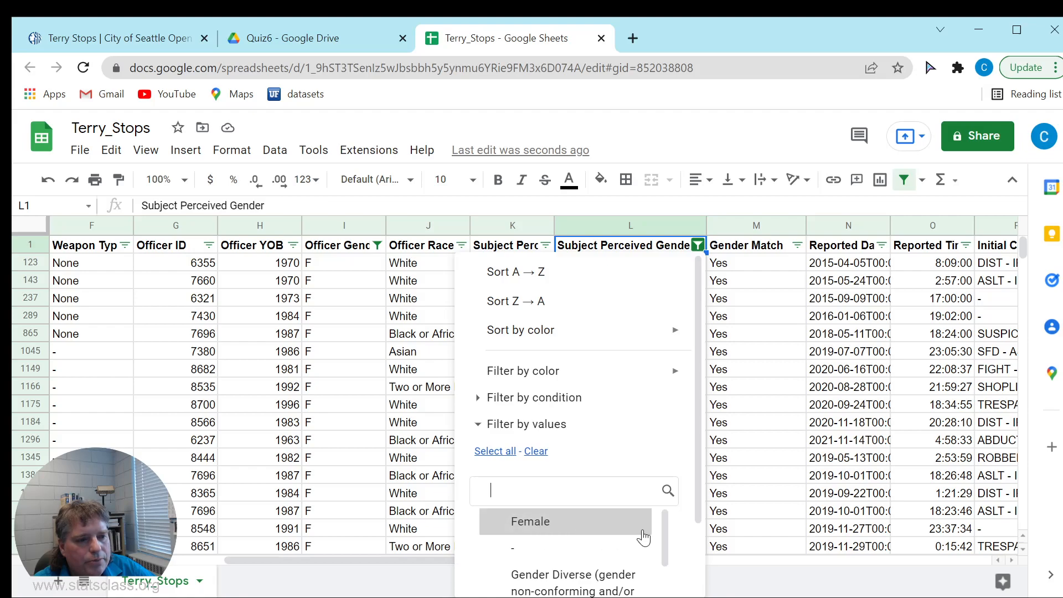
pyautogui.scroll(-3, 669, 548)
pyautogui.click(546, 568)
pyautogui.scroll(-2, 609, 553)
pyautogui.click(648, 570)
# Step: Enter "No" in the first Gender Match cell of the female officer, male subject rows and fill it down the filtered column
pyautogui.click(753, 264)
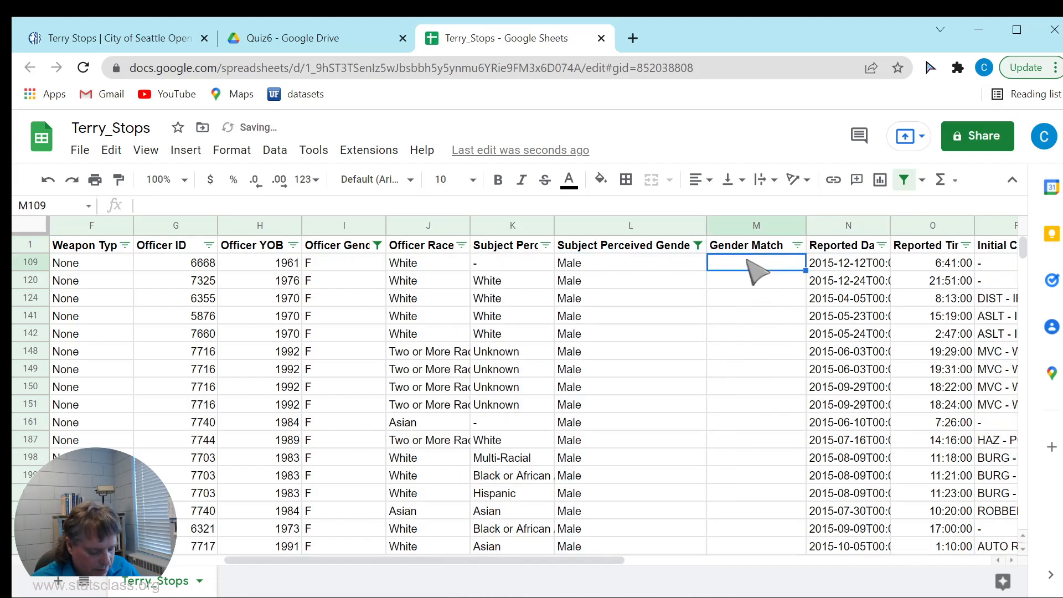
pyautogui.write('No')
pyautogui.press('Return')
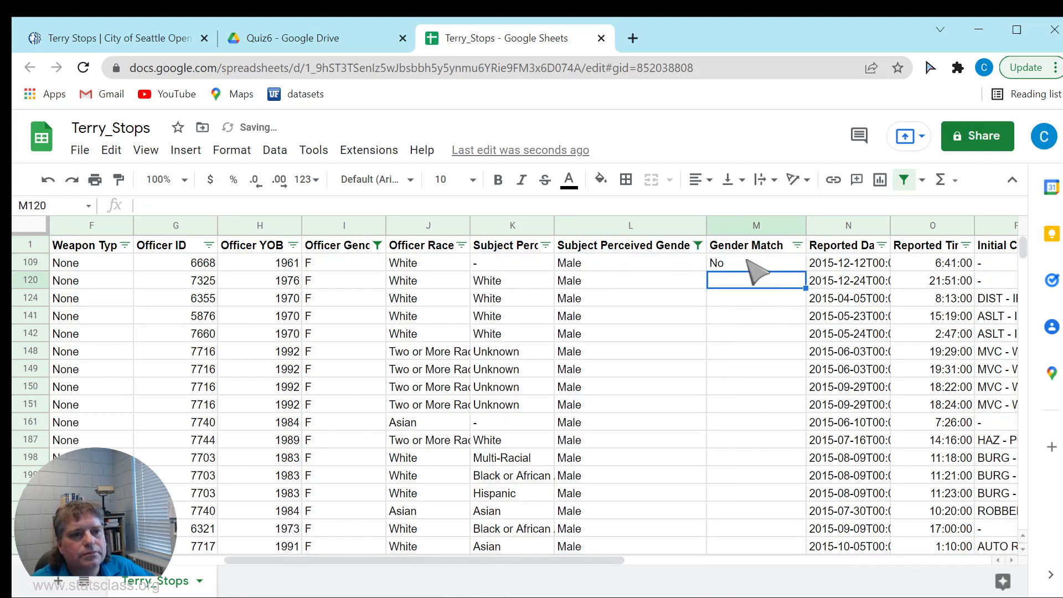
pyautogui.click(747, 263)
pyautogui.doubleClick(805, 271)
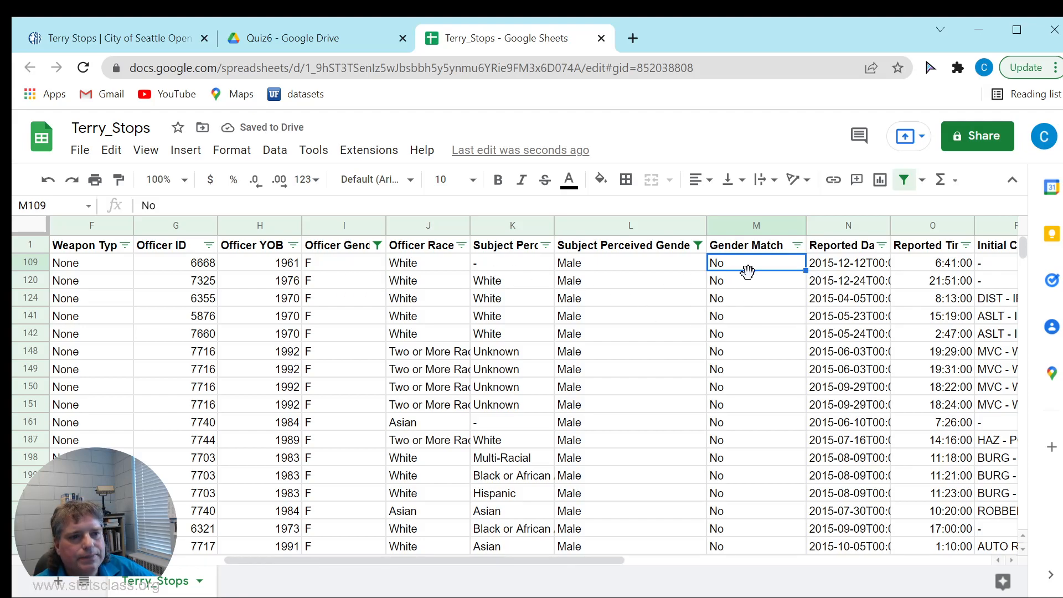
# Step: Select all values in the Subject Perceived Gender and Officer Gender filters to show every row again
pyautogui.click(698, 245)
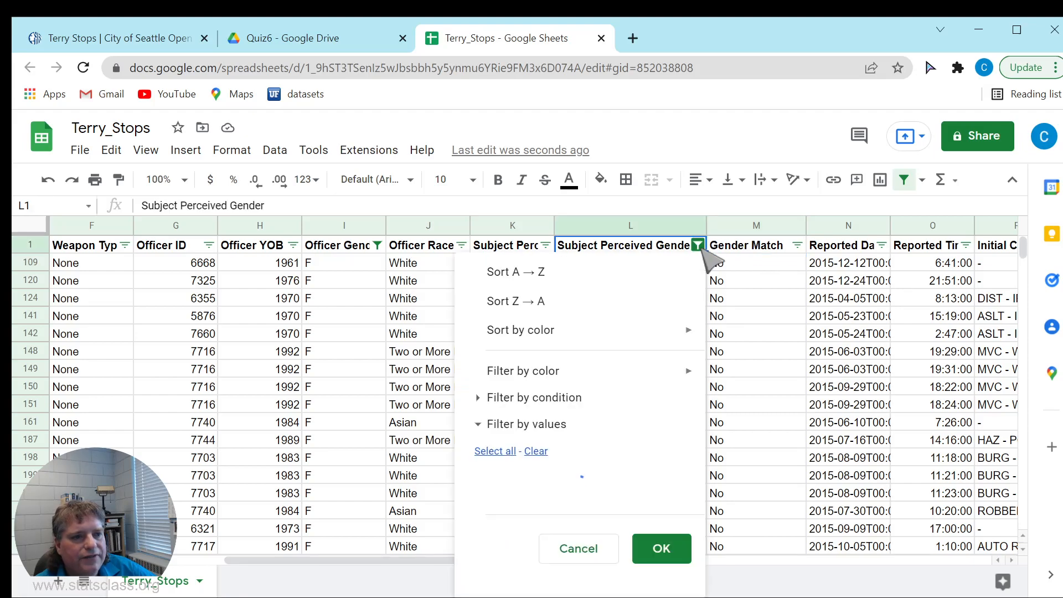
pyautogui.click(494, 451)
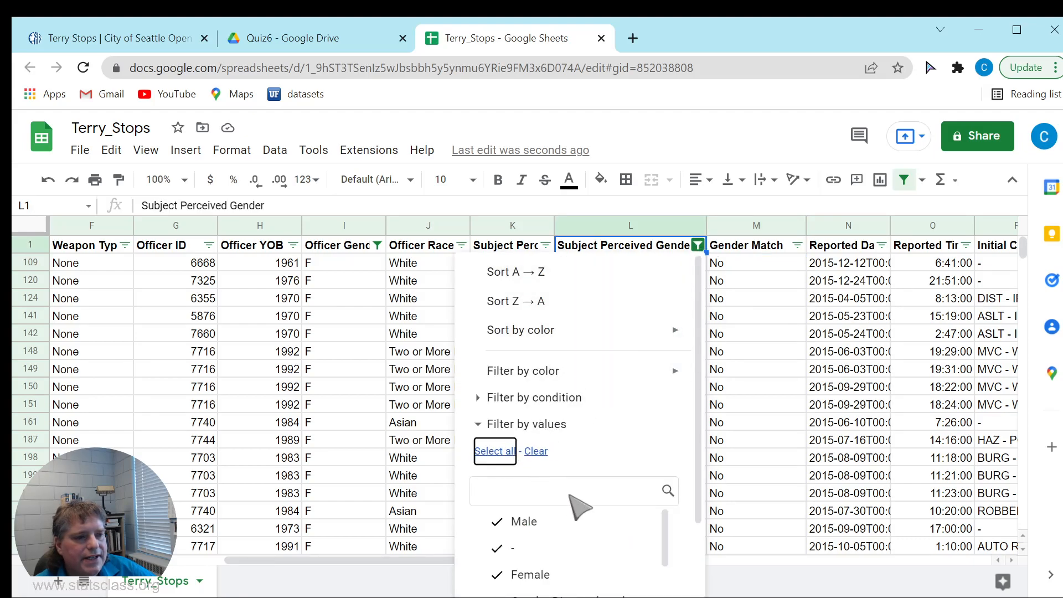
pyautogui.scroll(-2, 699, 455)
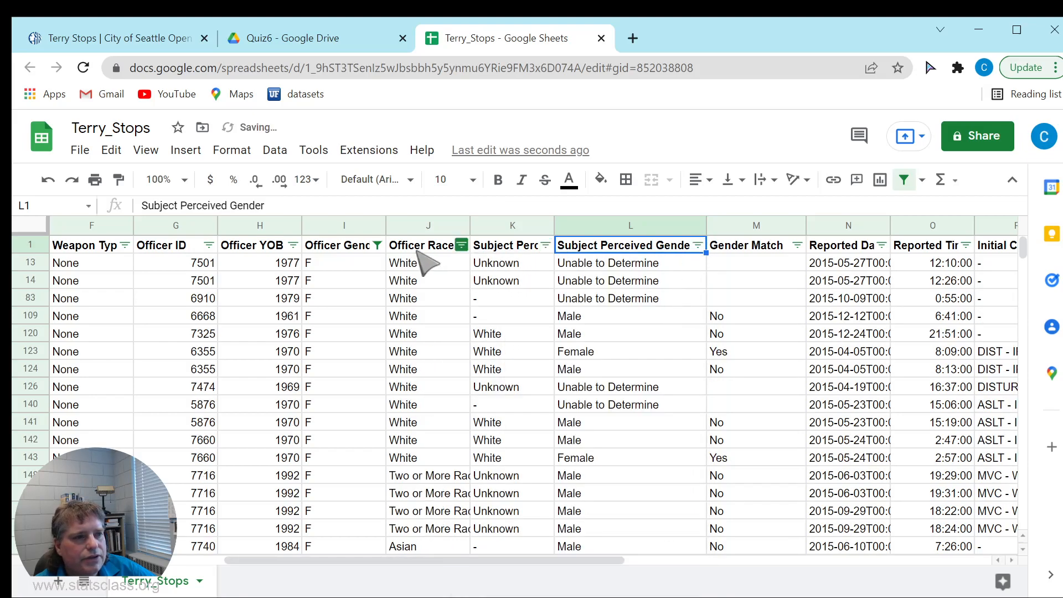
pyautogui.click(378, 245)
pyautogui.click(174, 451)
pyautogui.scroll(-2, 249, 443)
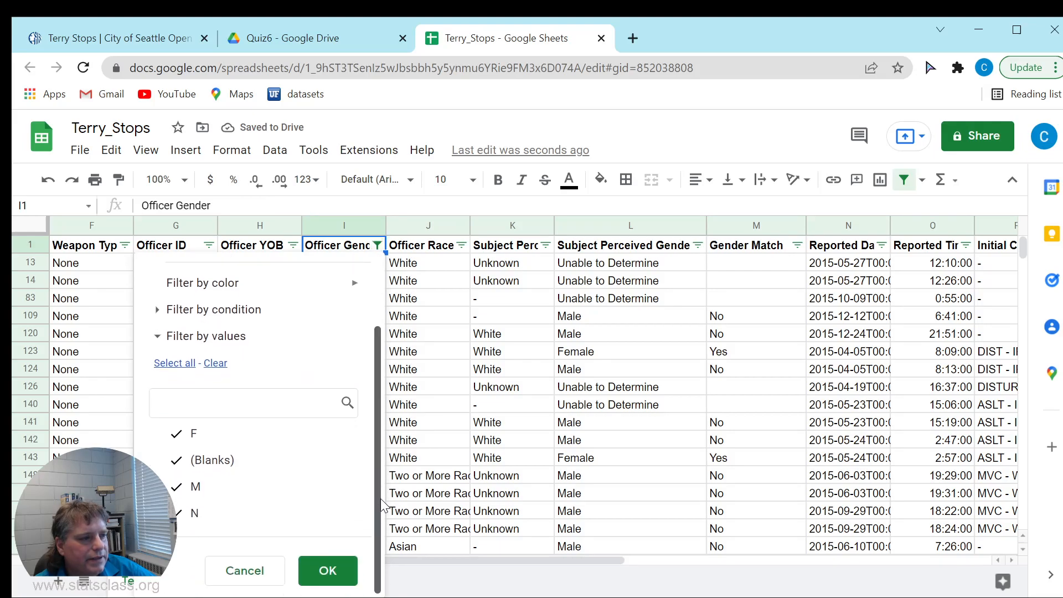
pyautogui.click(327, 570)
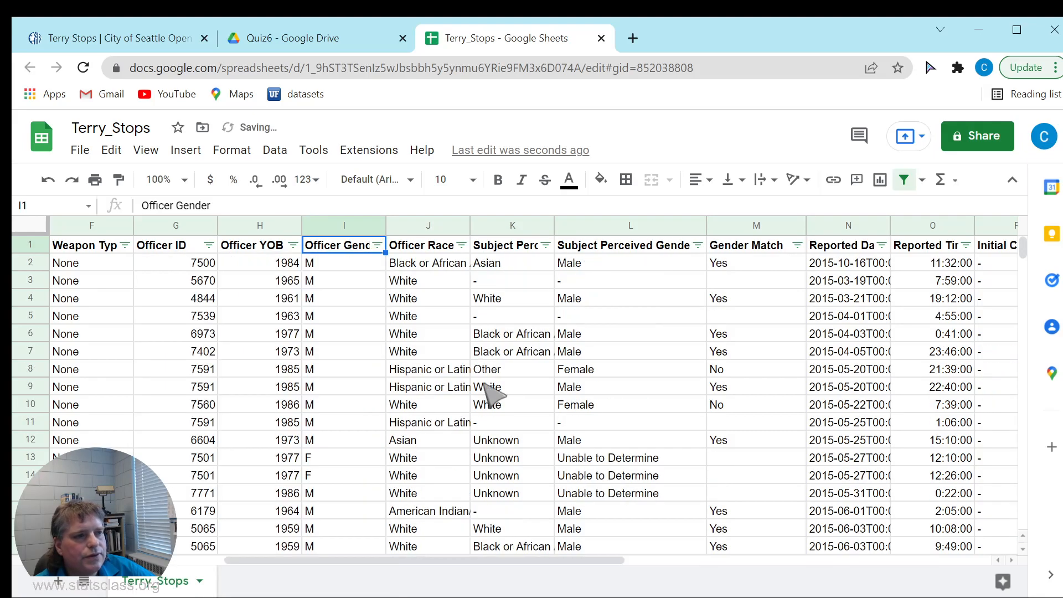
# Step: Compare officer and subject gender with the Gender Match value in several rows, including one with an unrecorded subject gender
pyautogui.click(351, 262)
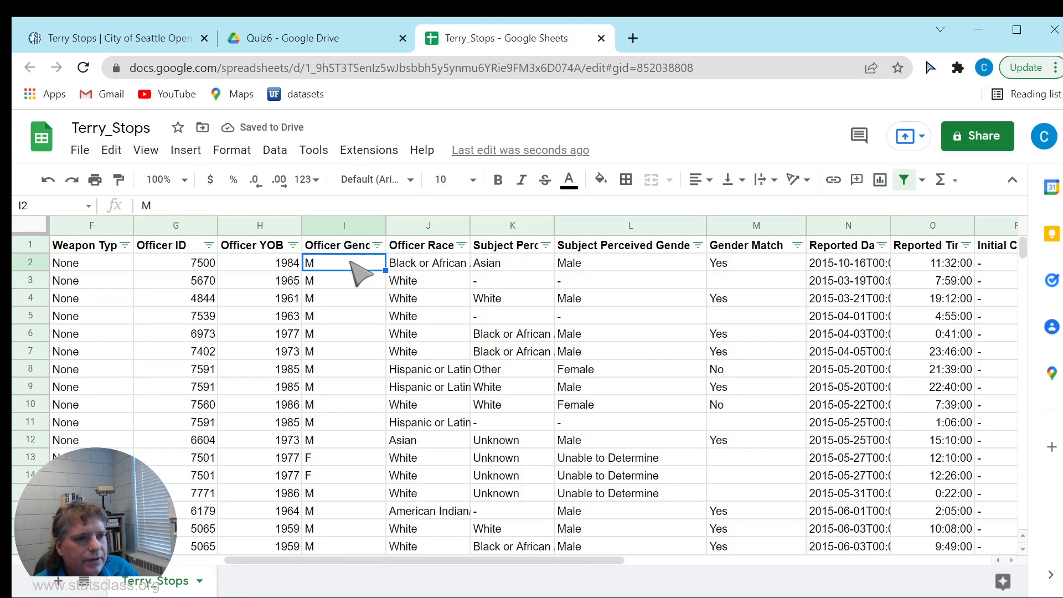
pyautogui.keyDown('shift'); pyautogui.click(610, 264); pyautogui.keyUp('shift')
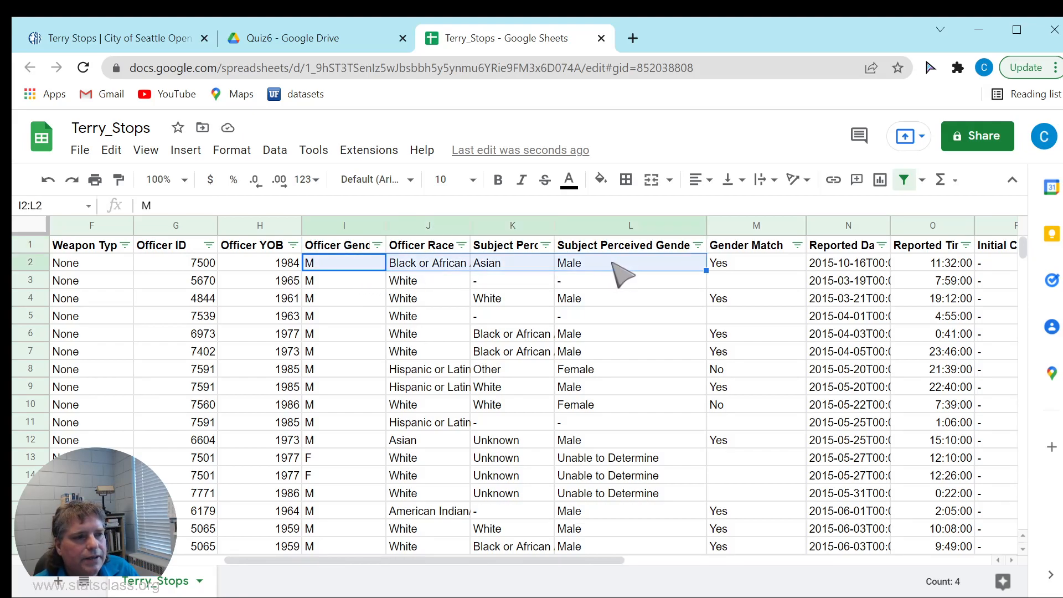
pyautogui.click(612, 263)
pyautogui.keyDown('ctrl'); pyautogui.click(352, 264); pyautogui.keyUp('ctrl')
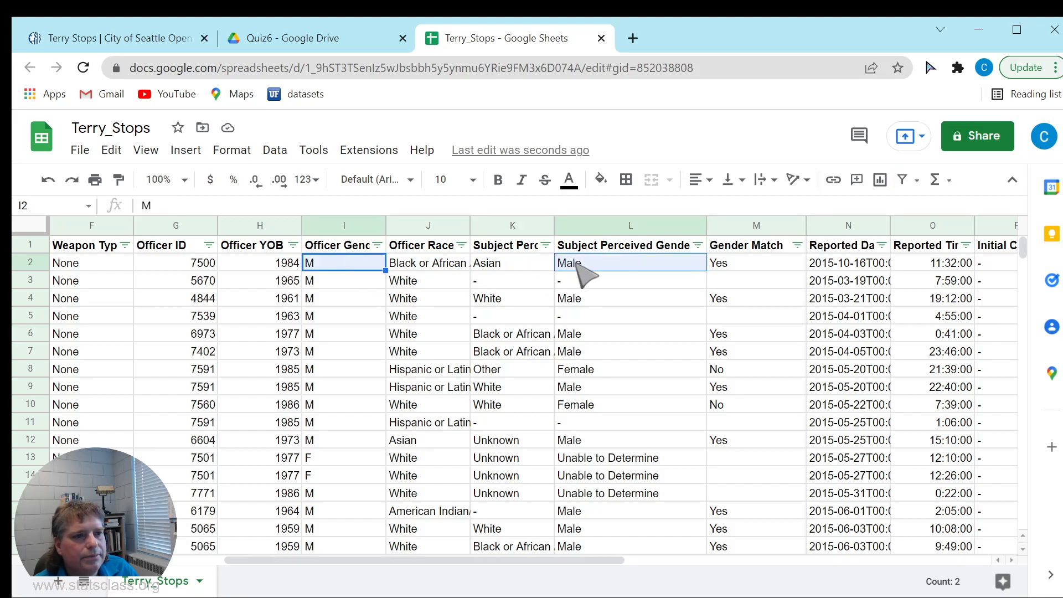
pyautogui.click(352, 303)
pyautogui.keyDown('ctrl'); pyautogui.click(570, 302); pyautogui.keyUp('ctrl')
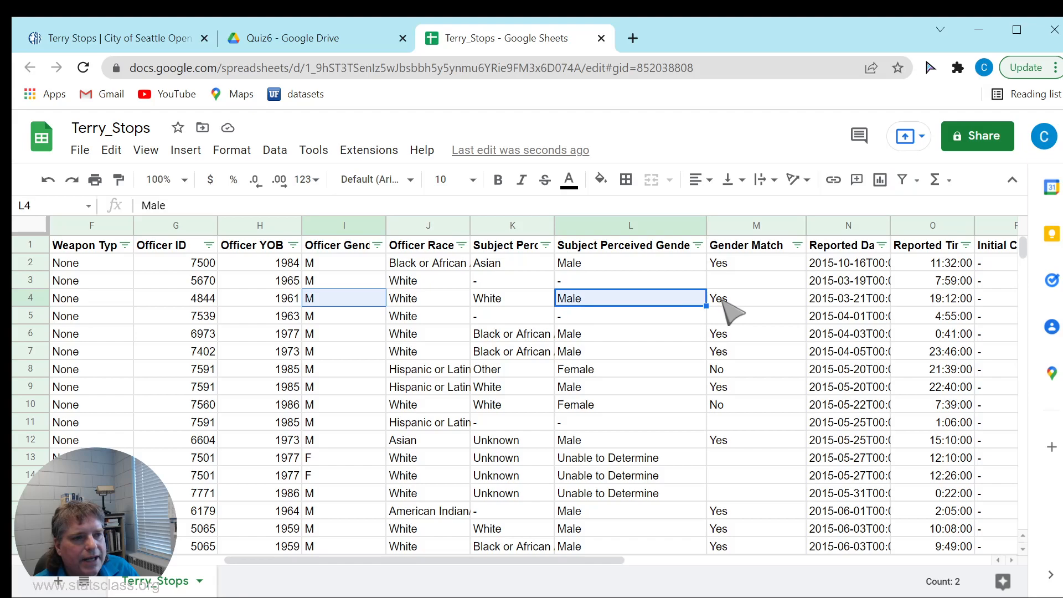
pyautogui.click(730, 314)
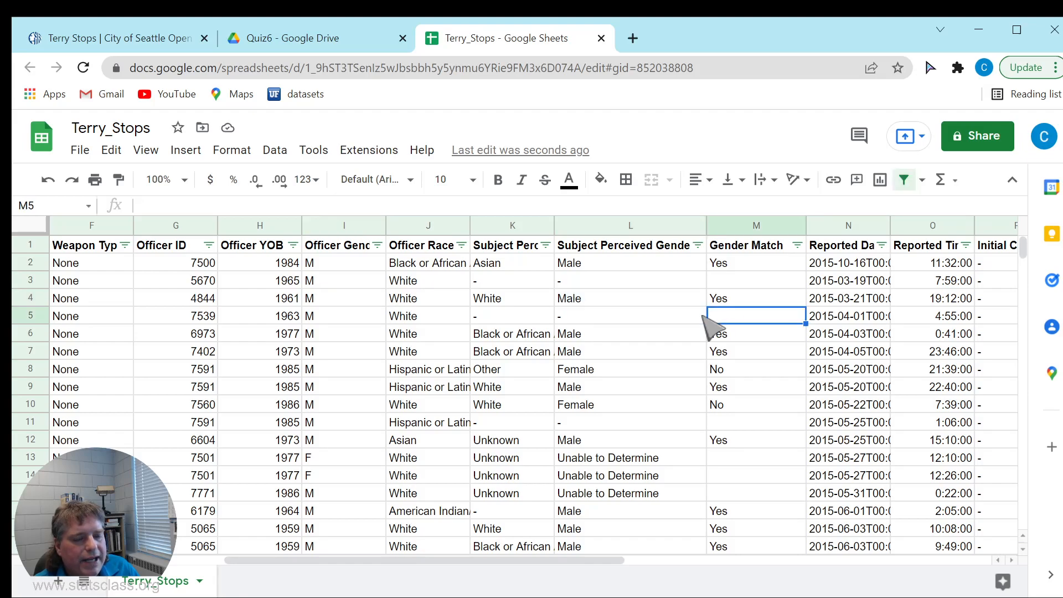
pyautogui.click(580, 317)
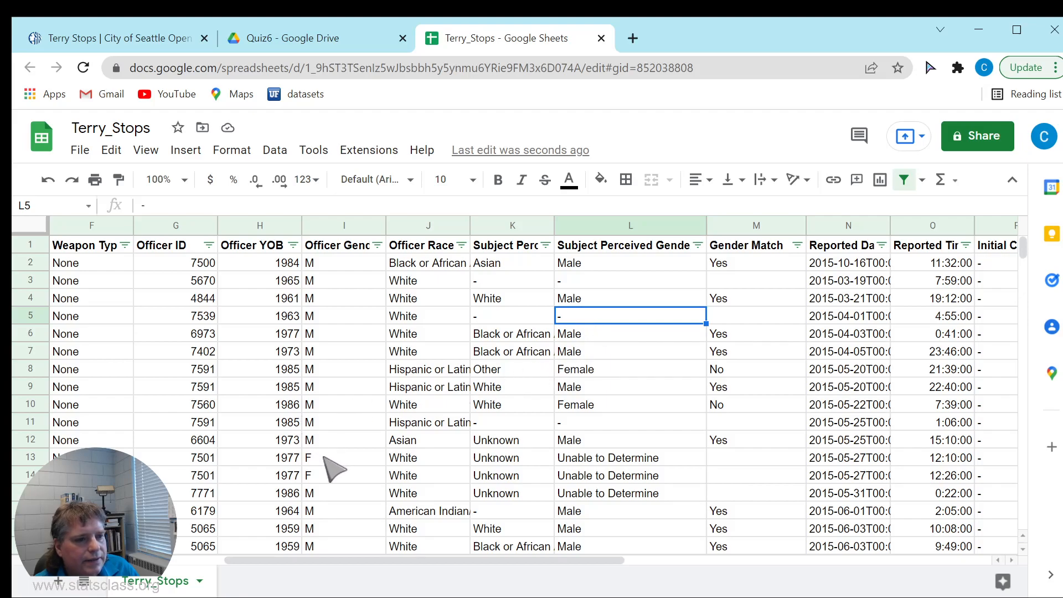
pyautogui.click(330, 405)
pyautogui.keyDown('ctrl'); pyautogui.click(591, 405); pyautogui.keyUp('ctrl')
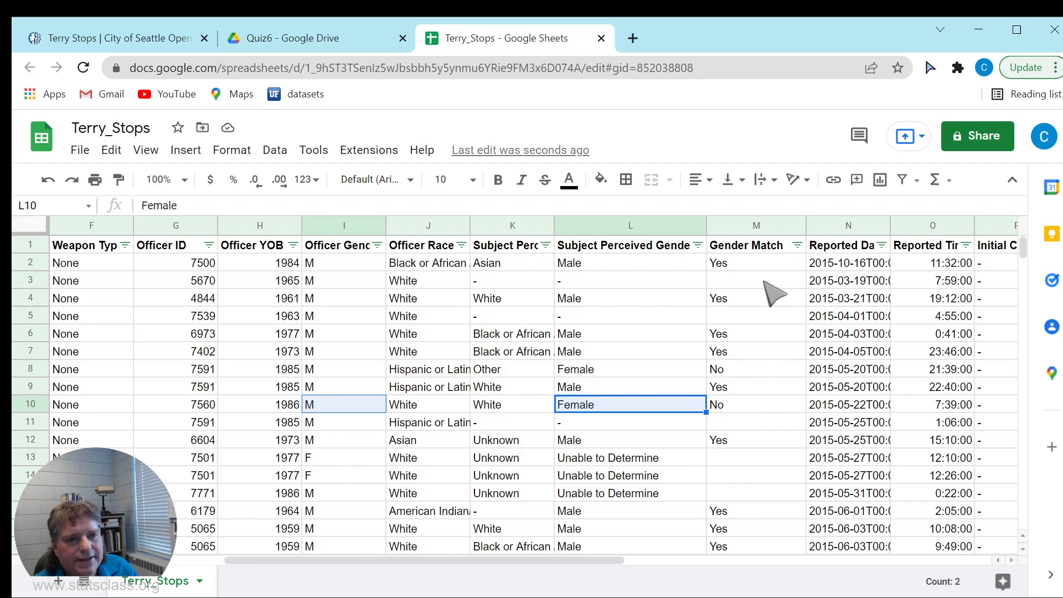
# Step: Select the entire Terry_Stops sheet and create a pivot table from it on a new sheet
pyautogui.moveTo(610, 559); pyautogui.dragTo(592, 576)
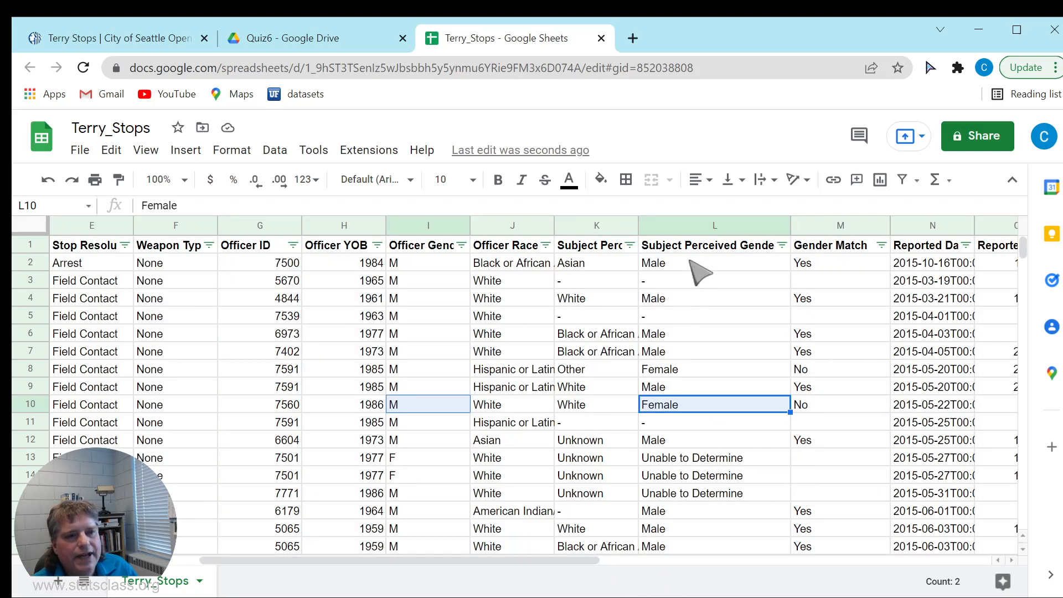
pyautogui.click(30, 225)
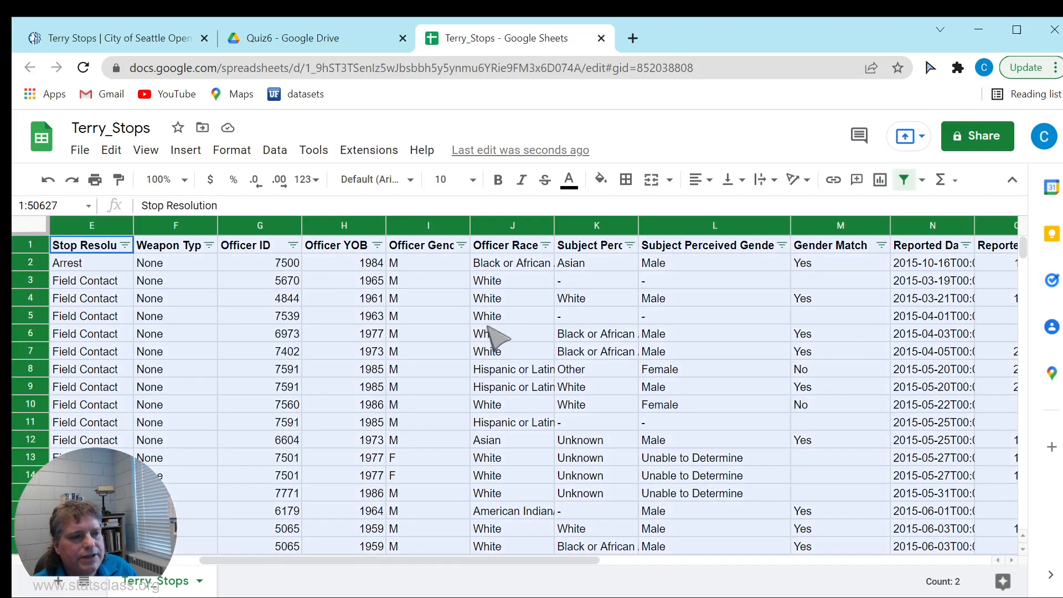
pyautogui.moveTo(351, 560); pyautogui.dragTo(217, 560)
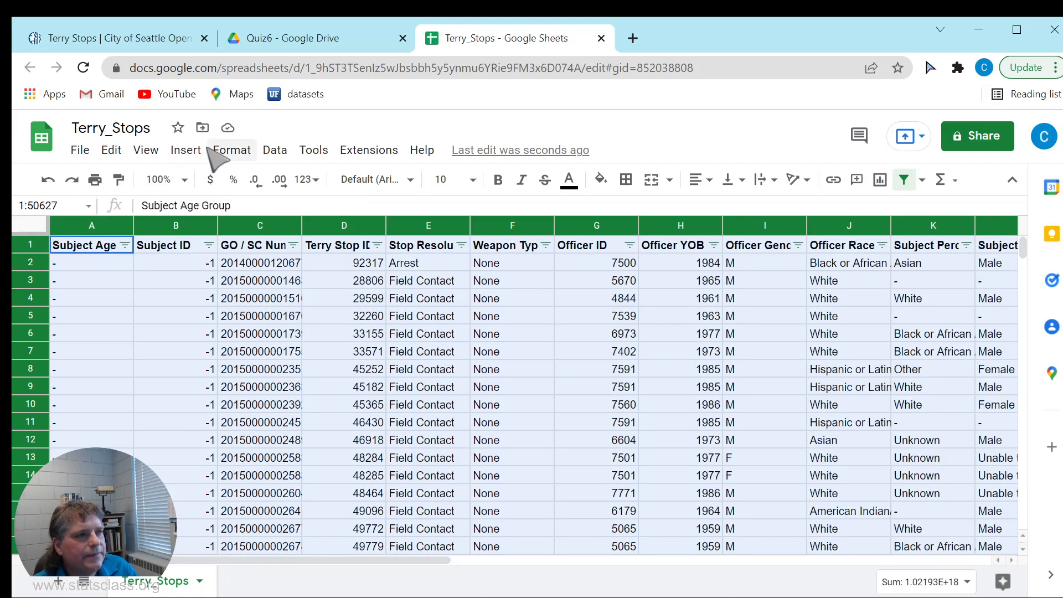
pyautogui.click(185, 150)
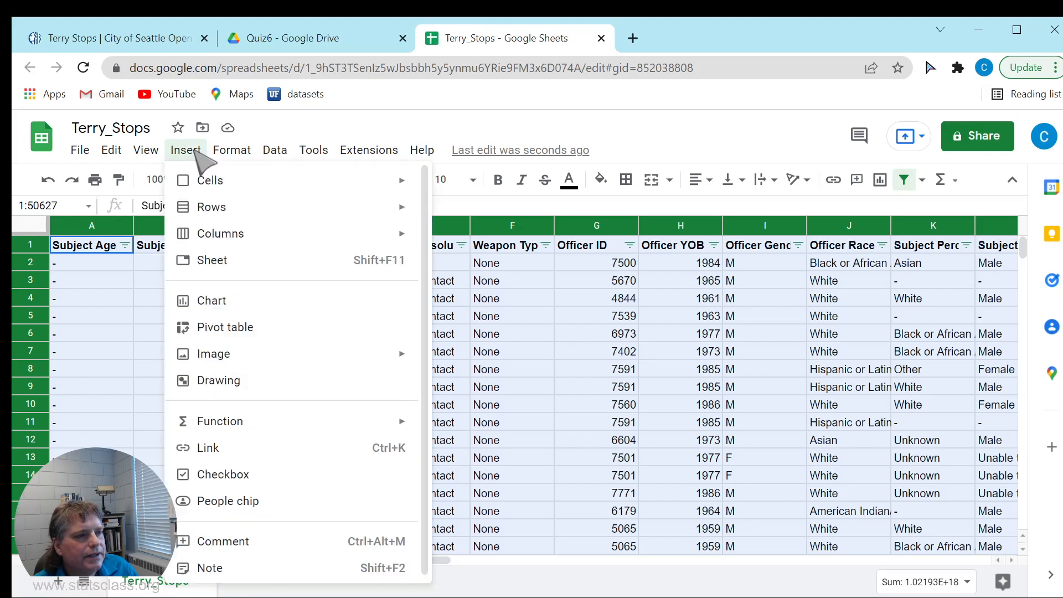
pyautogui.click(252, 332)
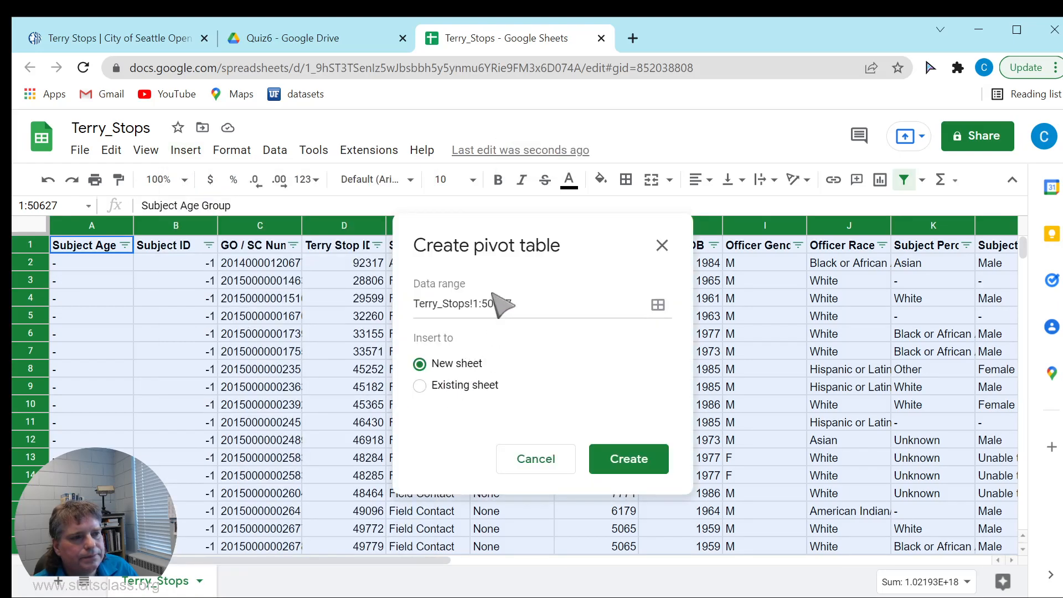
pyautogui.click(631, 459)
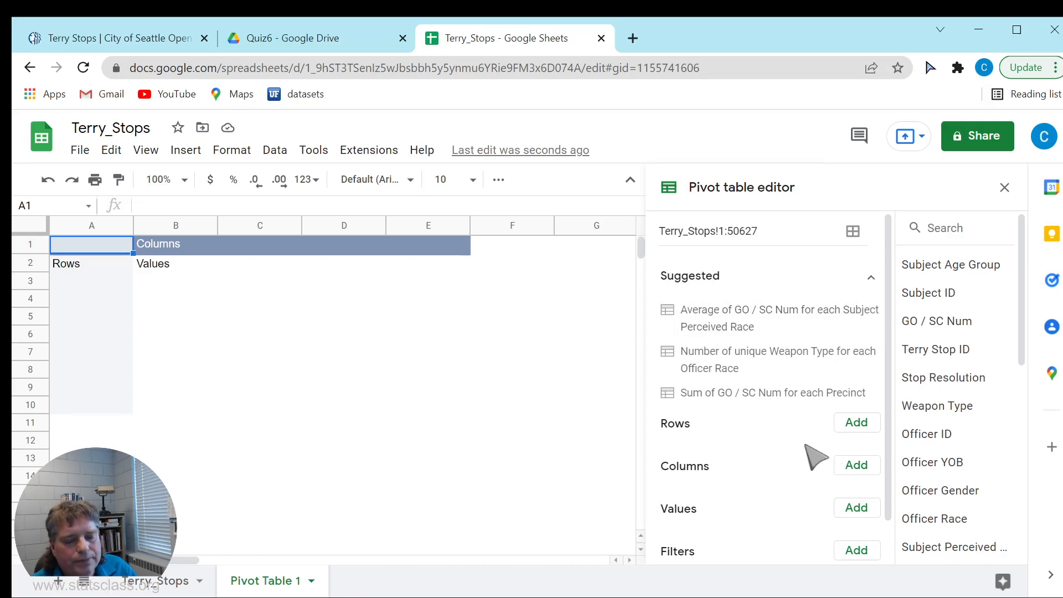
# Step: Add Gender Match as the row field of the pivot table
pyautogui.scroll(-1, 880, 420)
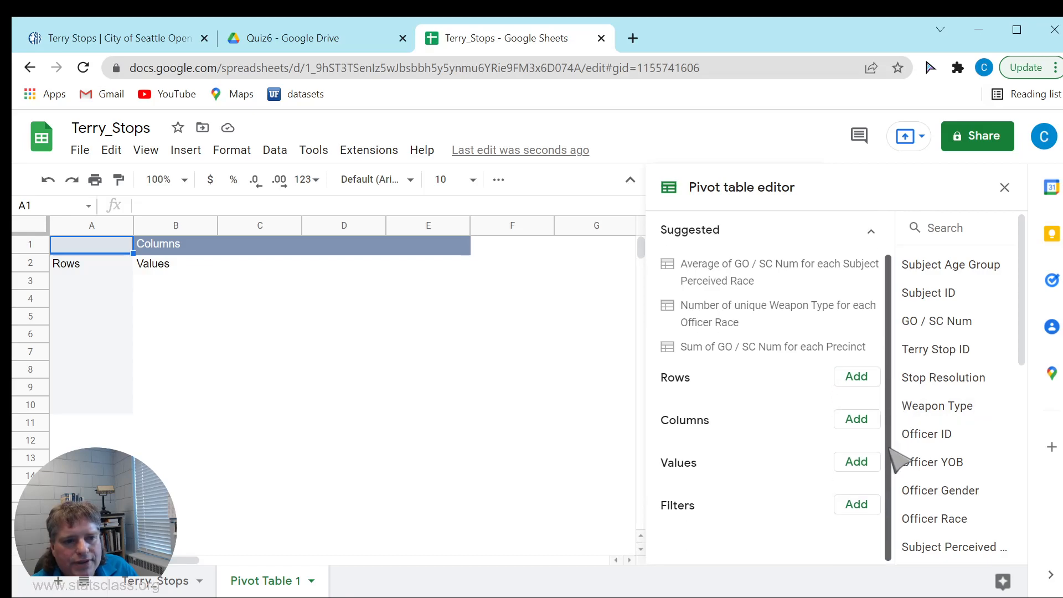
pyautogui.click(856, 376)
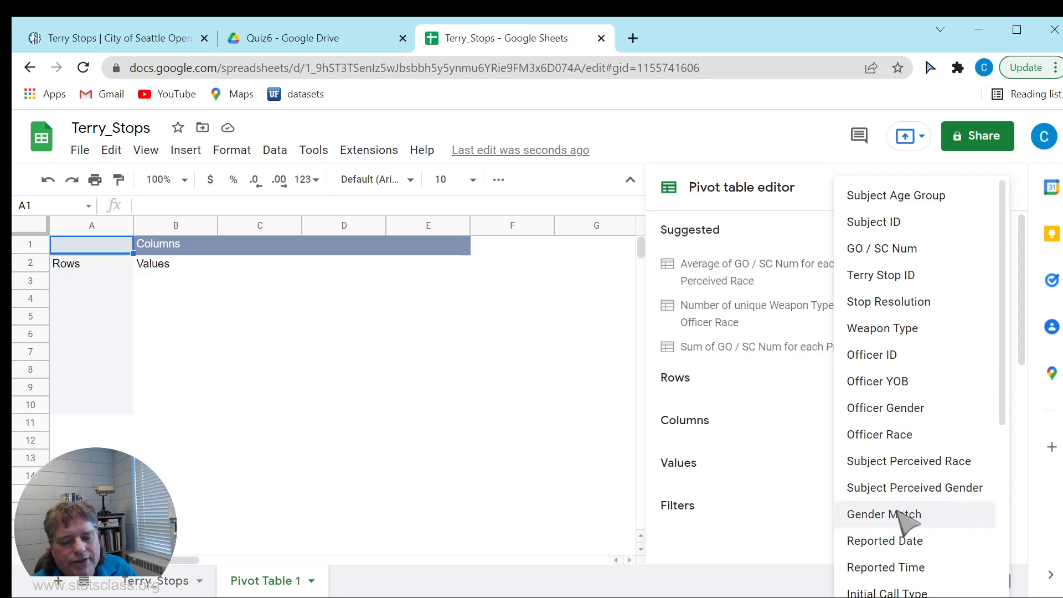
pyautogui.click(917, 512)
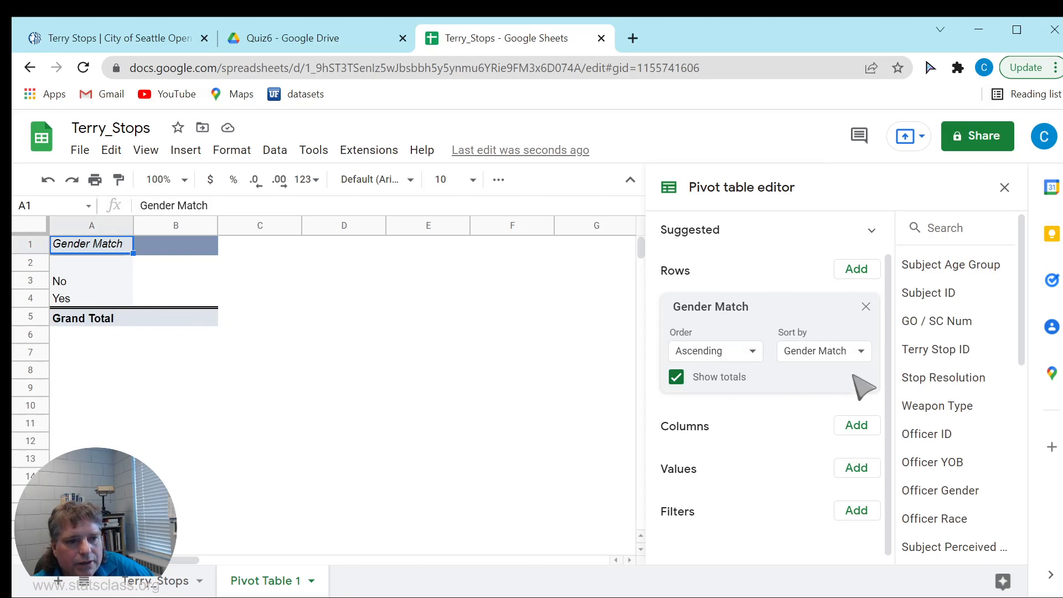
# Step: Add Frisk Flag as the column field of the pivot table
pyautogui.scroll(-1, 892, 360)
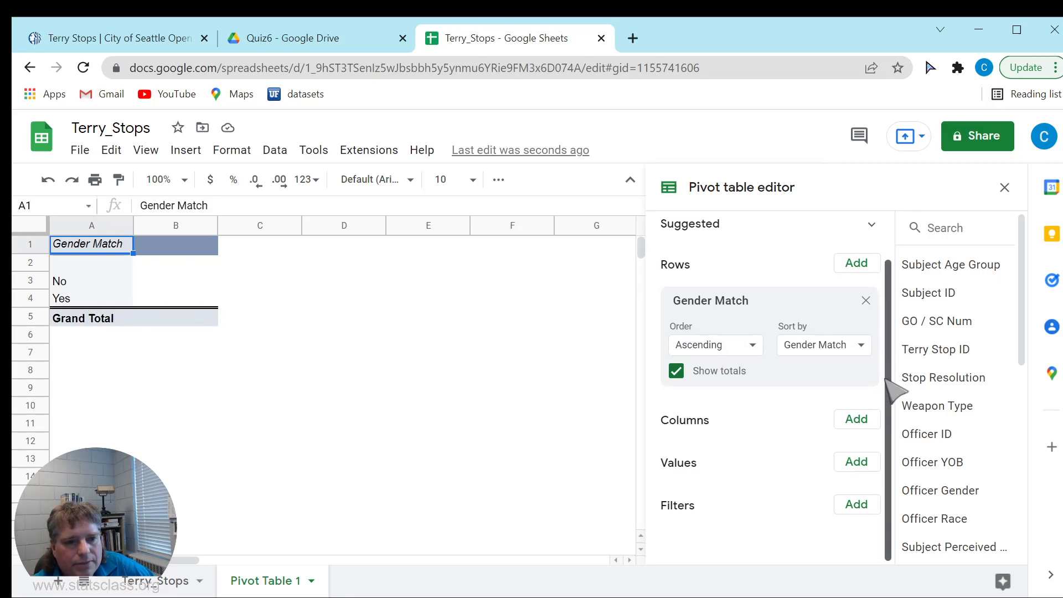
pyautogui.click(863, 419)
pyautogui.scroll(-3, 1002, 387)
pyautogui.moveTo(1004, 407); pyautogui.dragTo(1003, 546)
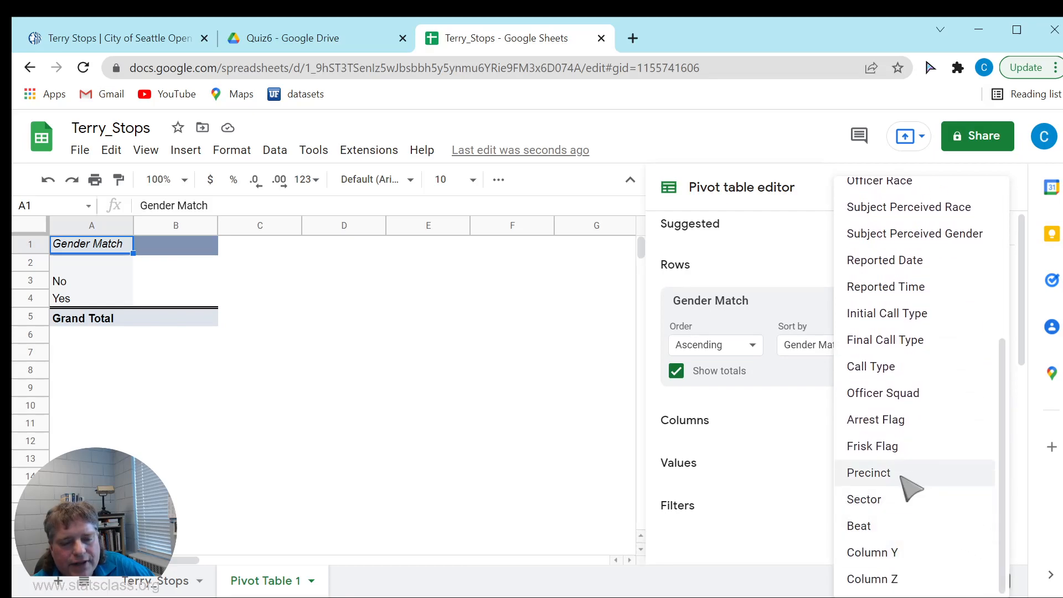
pyautogui.click(872, 446)
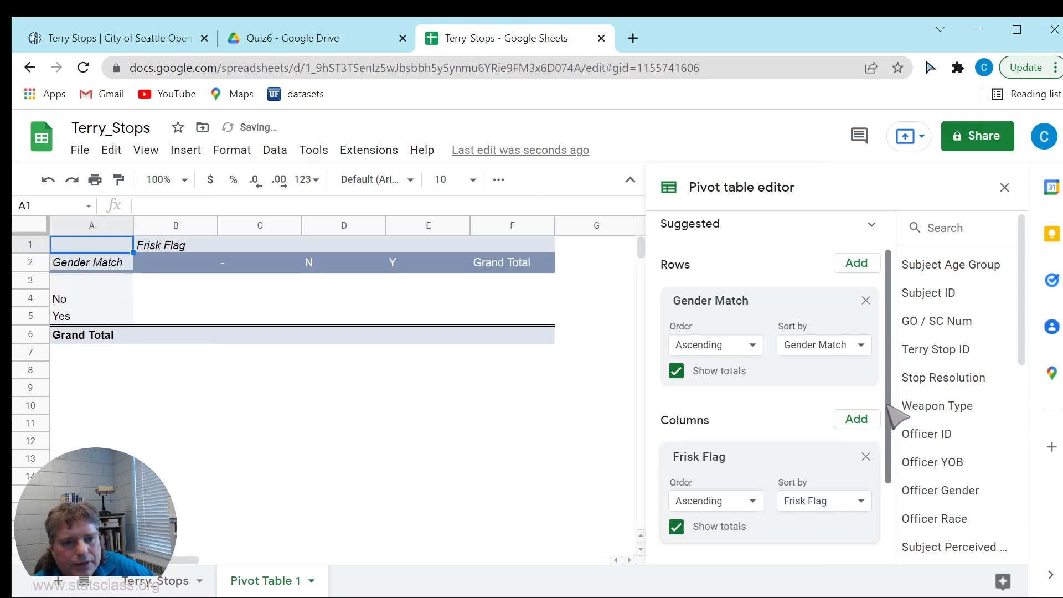
pyautogui.scroll(-1, 889, 414)
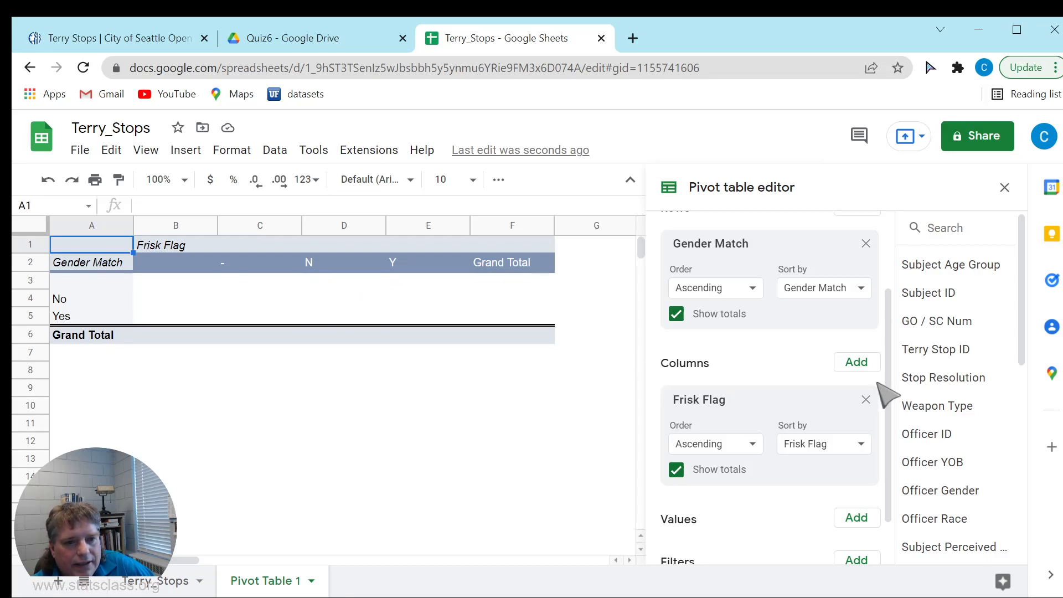
# Step: Add Frisk Flag as the values field of the pivot table, summarized by COUNTA
pyautogui.moveTo(894, 406); pyautogui.dragTo(898, 465)
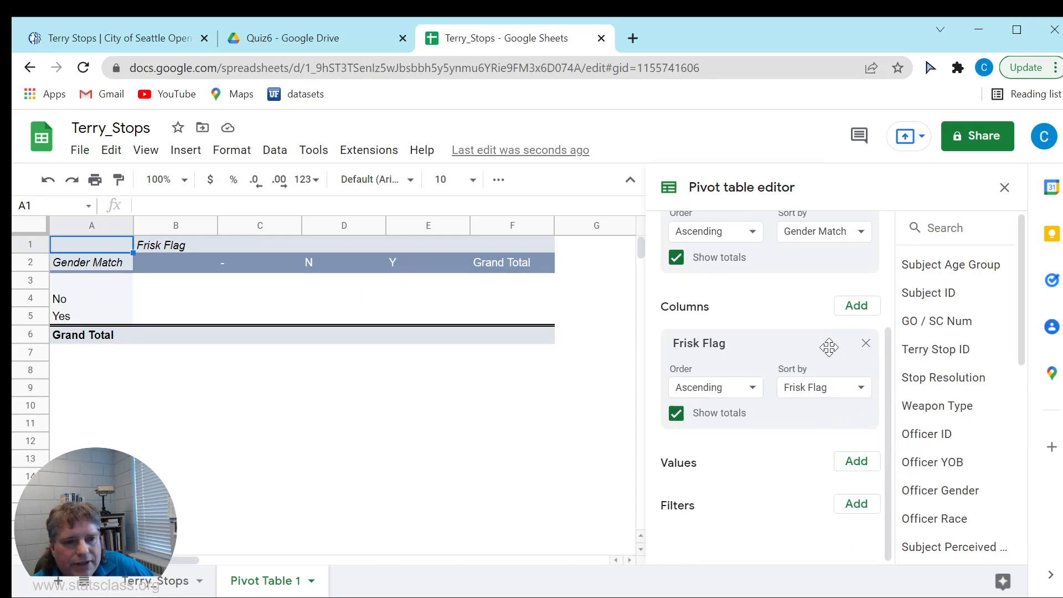
pyautogui.click(857, 461)
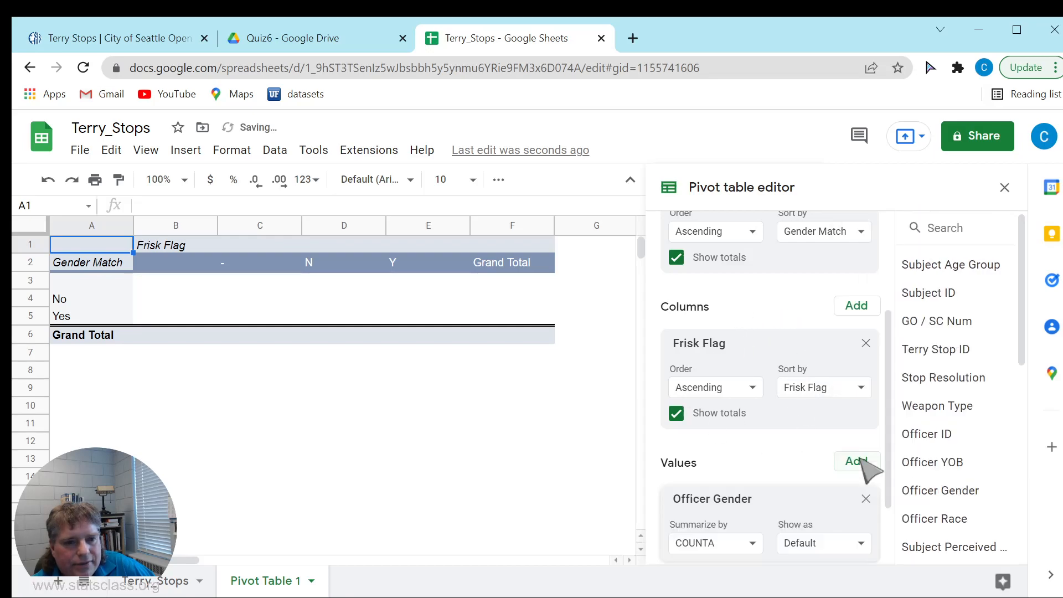
pyautogui.click(865, 499)
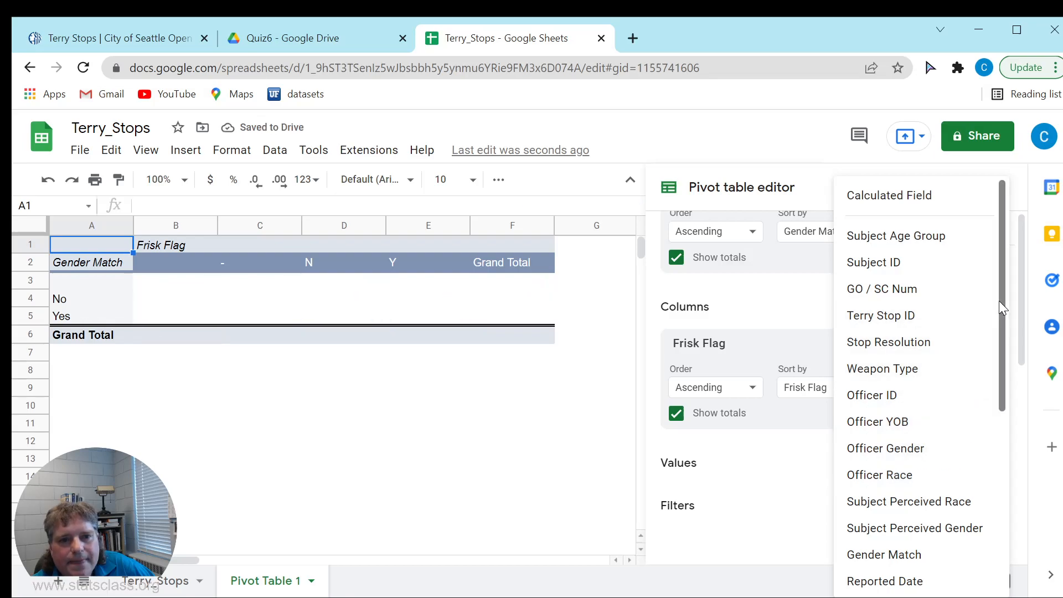
pyautogui.moveTo(1004, 302); pyautogui.dragTo(1003, 475)
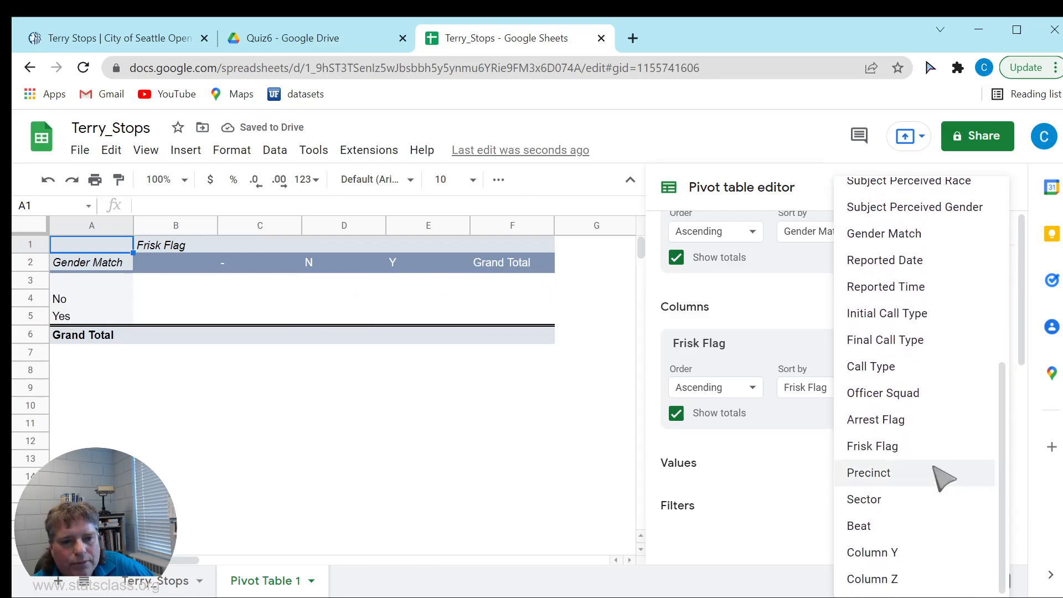
pyautogui.click(876, 447)
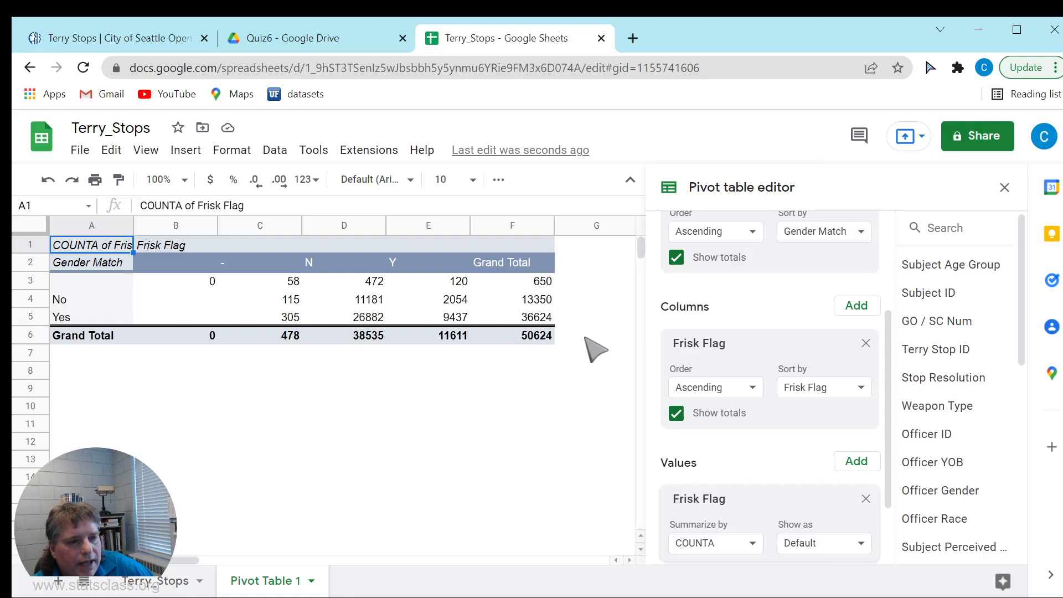
# Step: Center-align the contents of the whole pivot table, cells A1:F6
pyautogui.moveTo(539, 338); pyautogui.dragTo(72, 246)
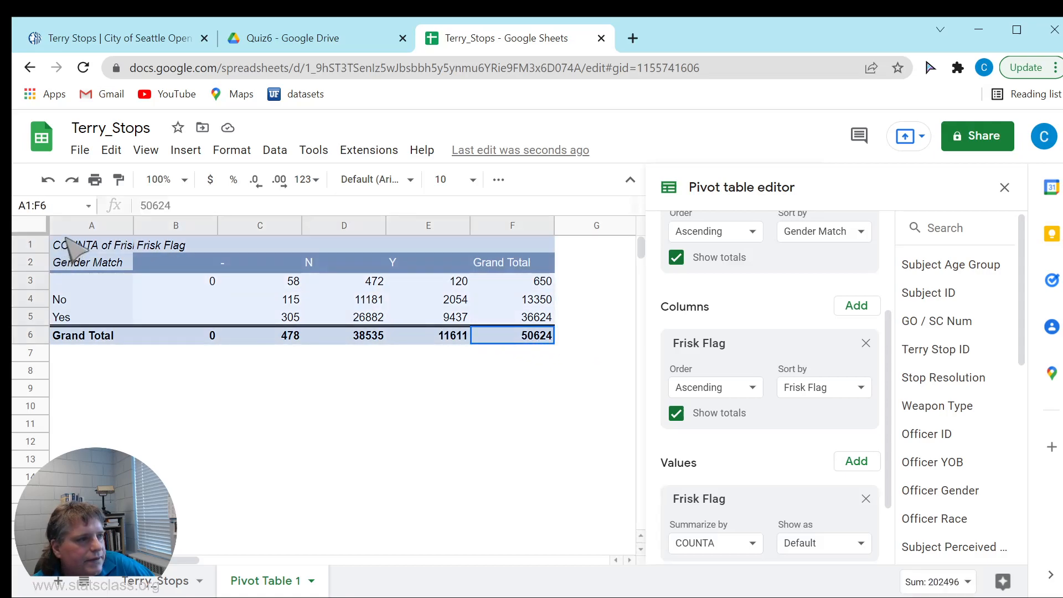
pyautogui.click(499, 179)
pyautogui.click(249, 210)
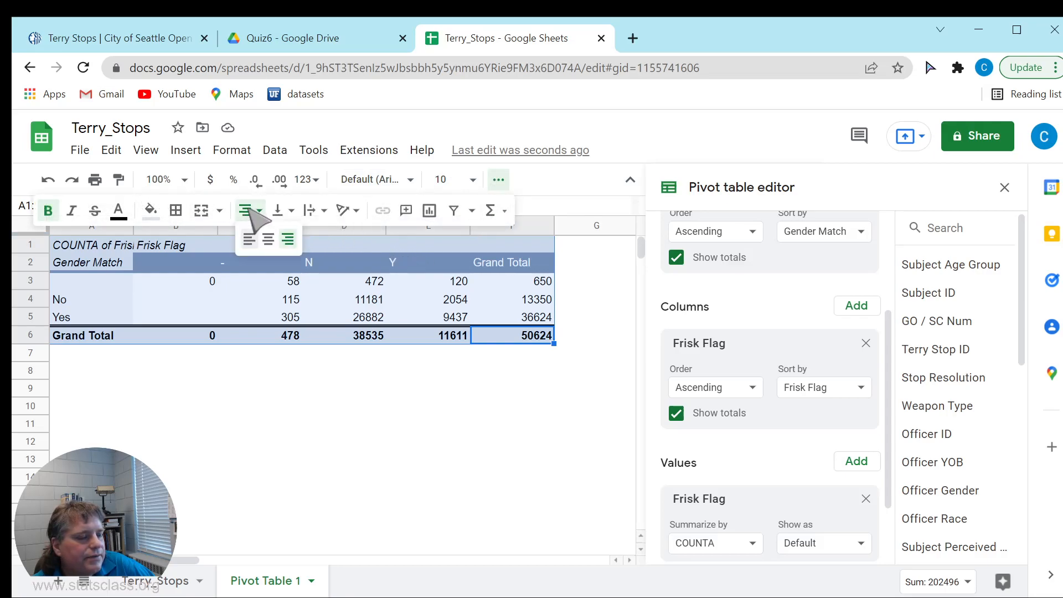
pyautogui.click(267, 240)
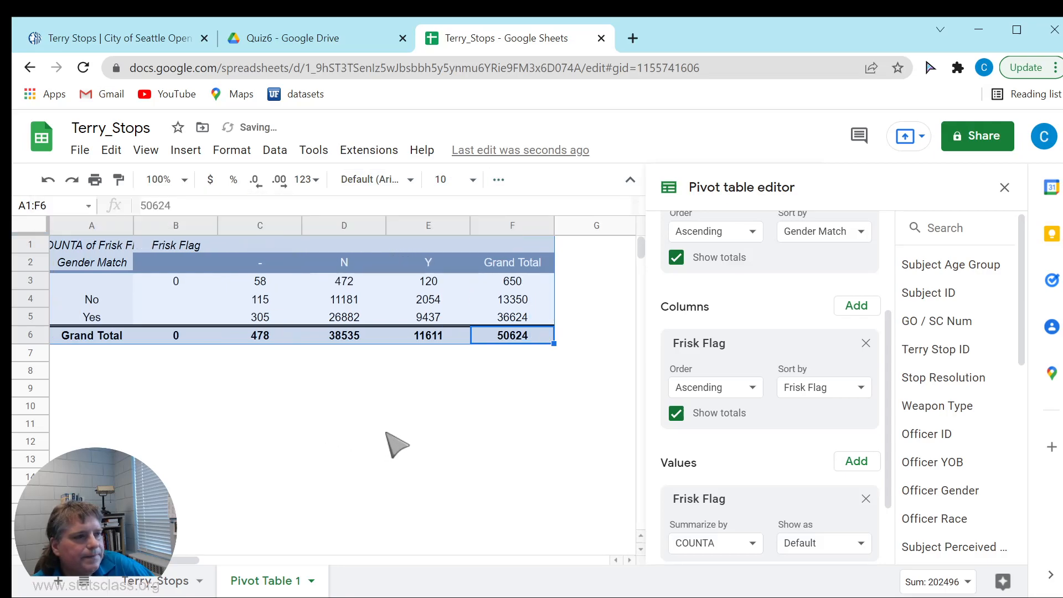
# Step: Add a Gender Match filter to the pivot table that excludes blanks and keeps No and Yes
pyautogui.click(185, 281)
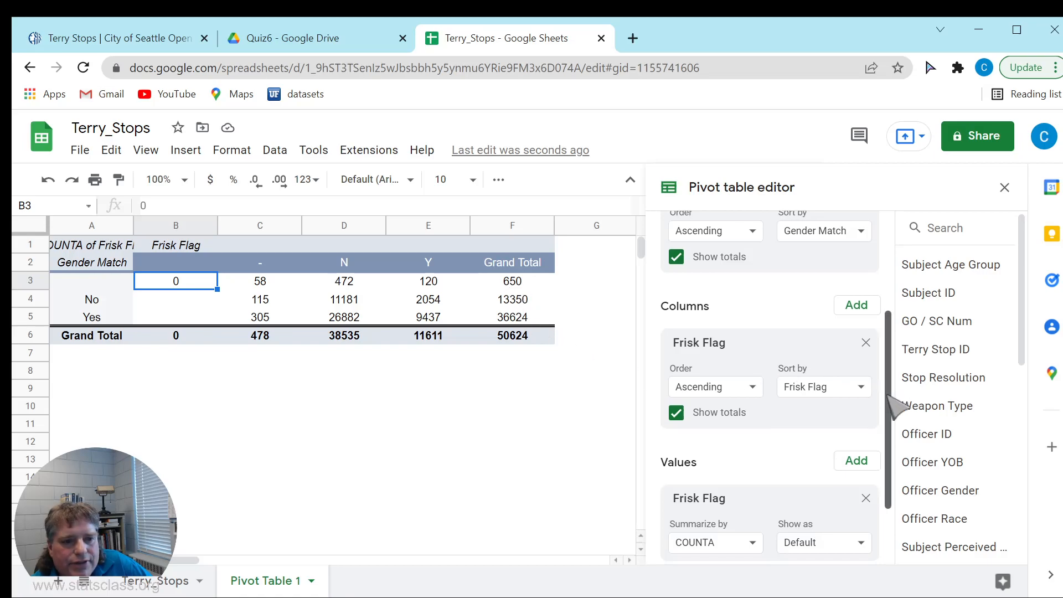
pyautogui.moveTo(887, 434); pyautogui.dragTo(886, 484)
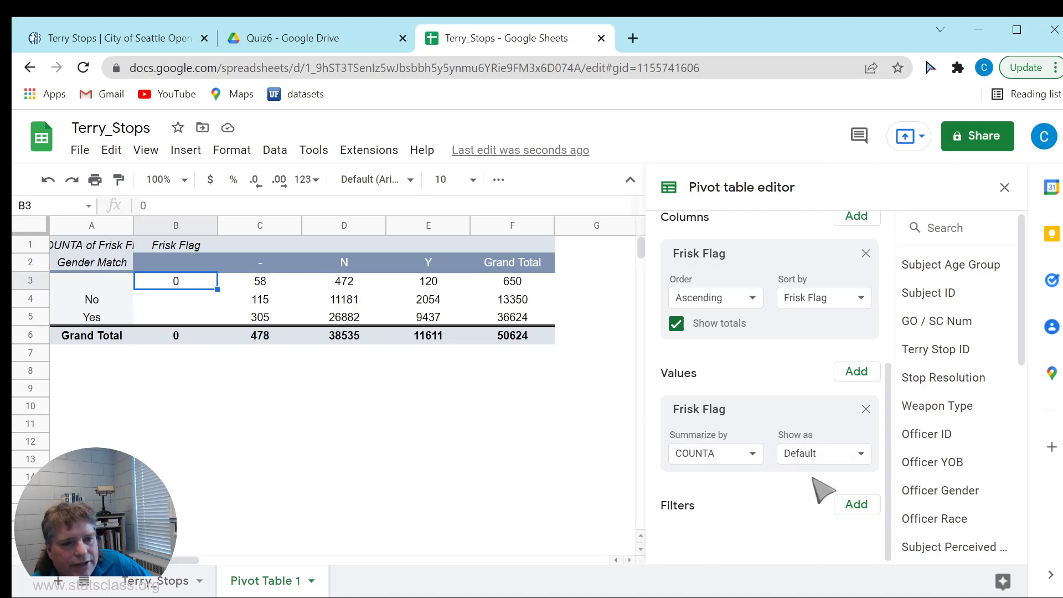
pyautogui.click(855, 505)
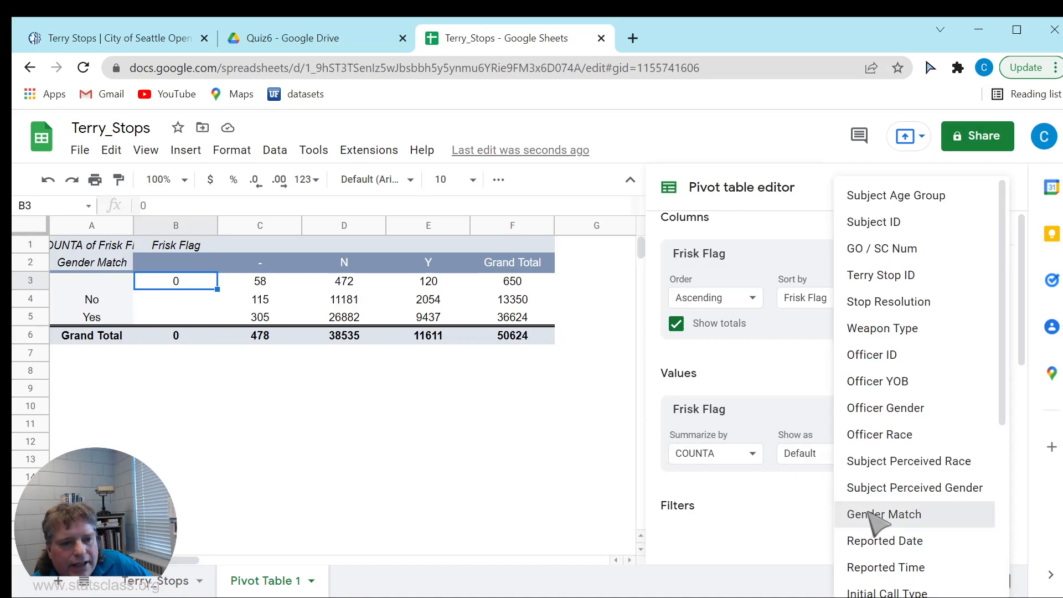
pyautogui.click(879, 515)
pyautogui.moveTo(888, 447); pyautogui.dragTo(888, 470)
pyautogui.click(860, 512)
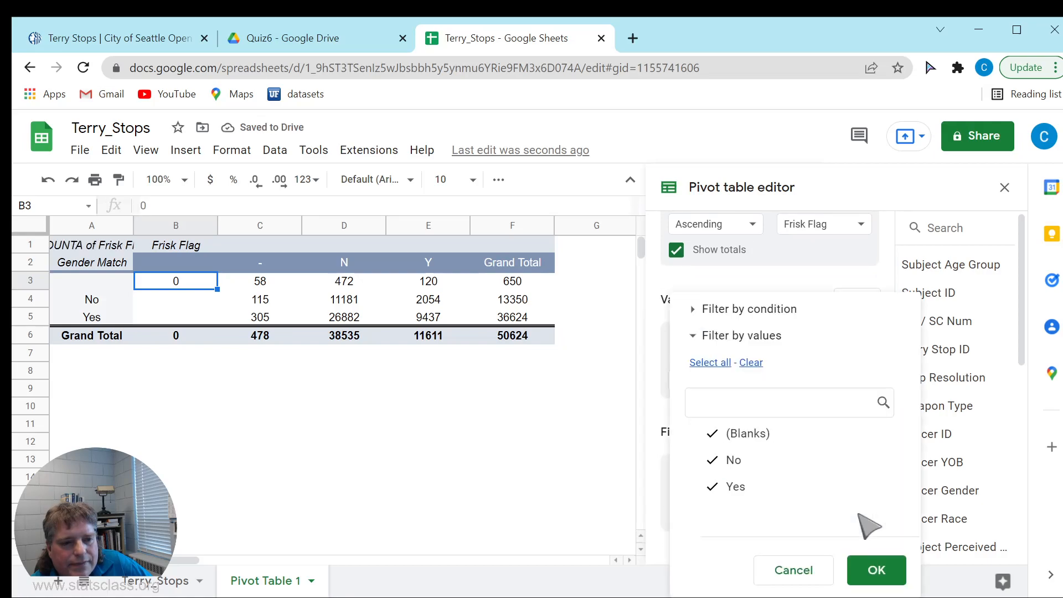
pyautogui.click(736, 436)
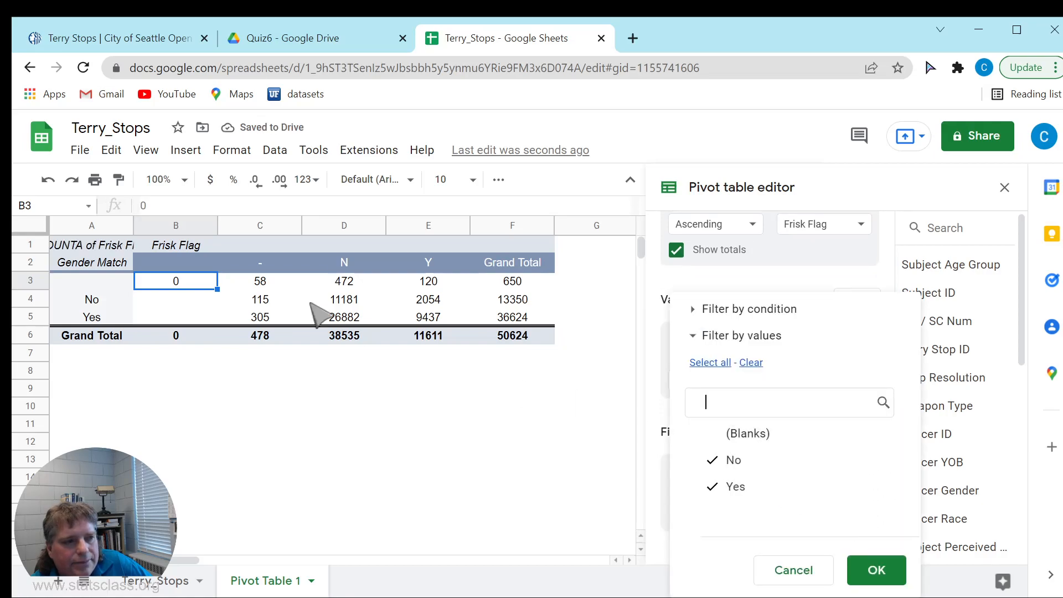
pyautogui.click(874, 569)
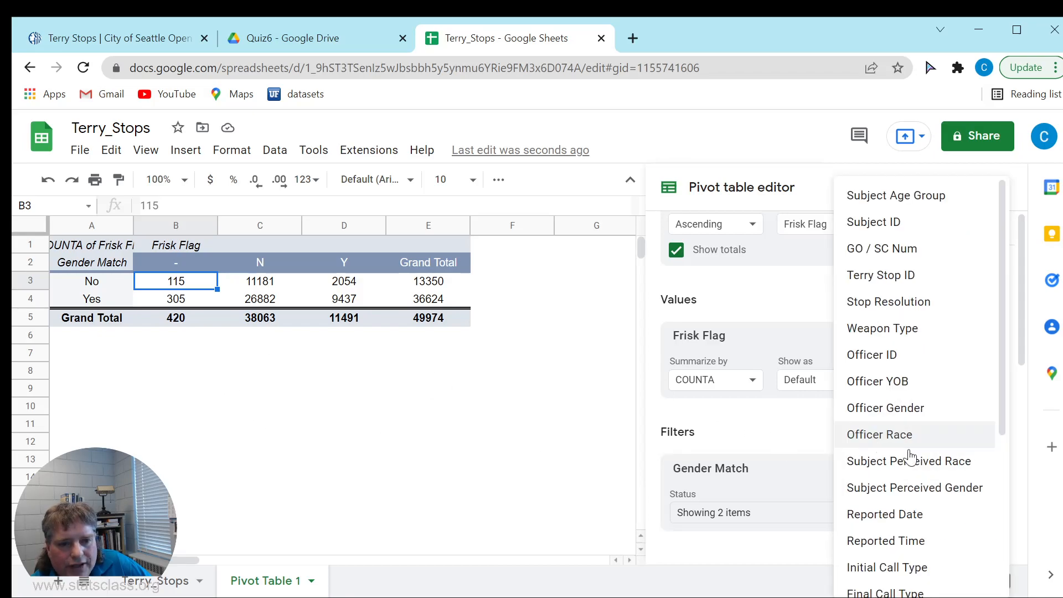
# Step: Add a Frisk Flag filter to the pivot table that keeps only the N and Y values
pyautogui.moveTo(1004, 384); pyautogui.dragTo(1005, 517)
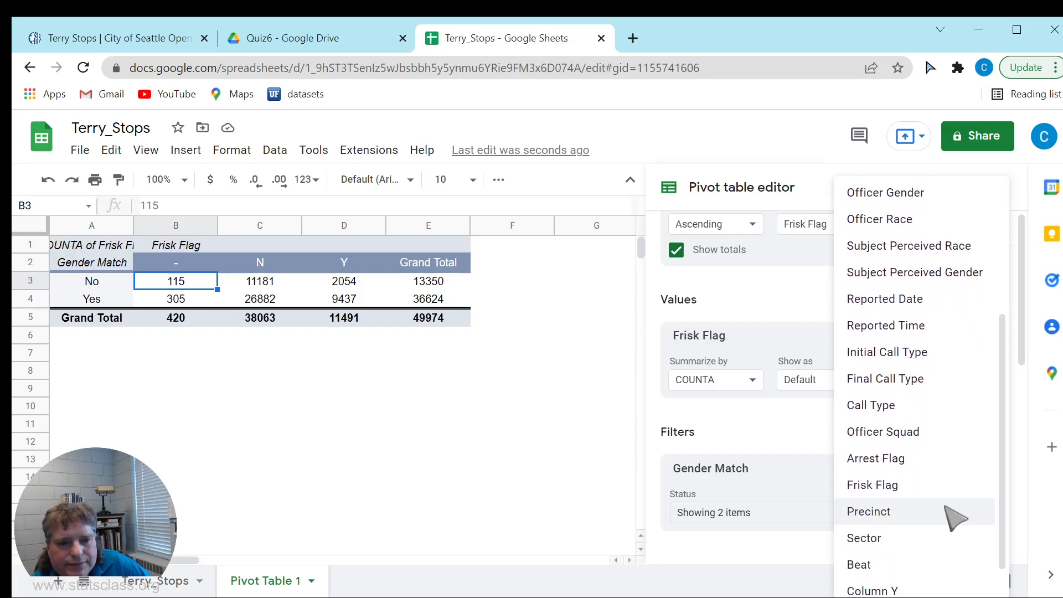
pyautogui.click(906, 490)
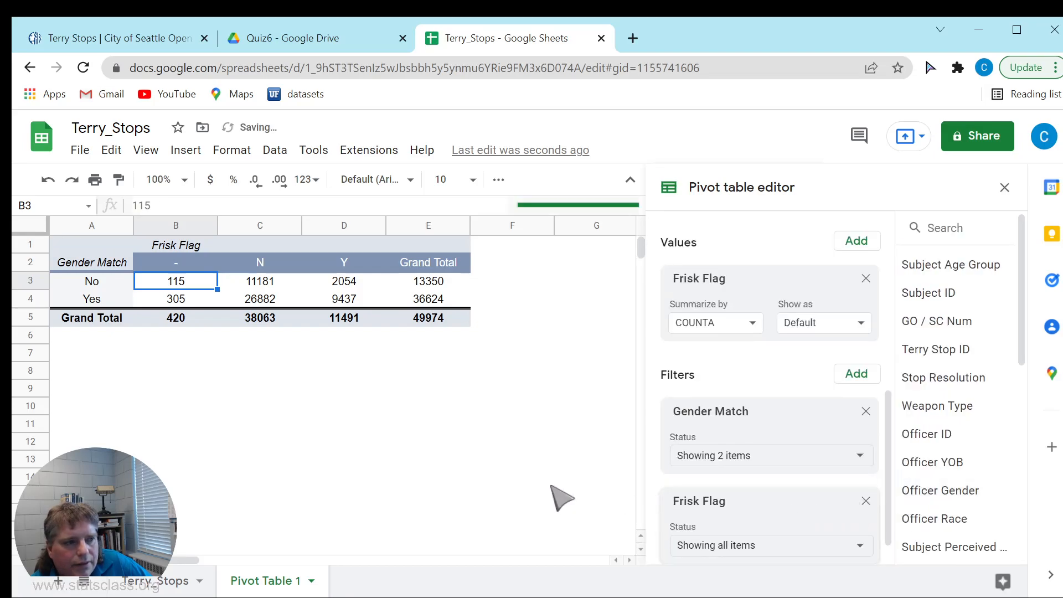
pyautogui.scroll(-1, 561, 498)
pyautogui.click(819, 548)
pyautogui.click(762, 437)
pyautogui.click(757, 460)
pyautogui.click(874, 569)
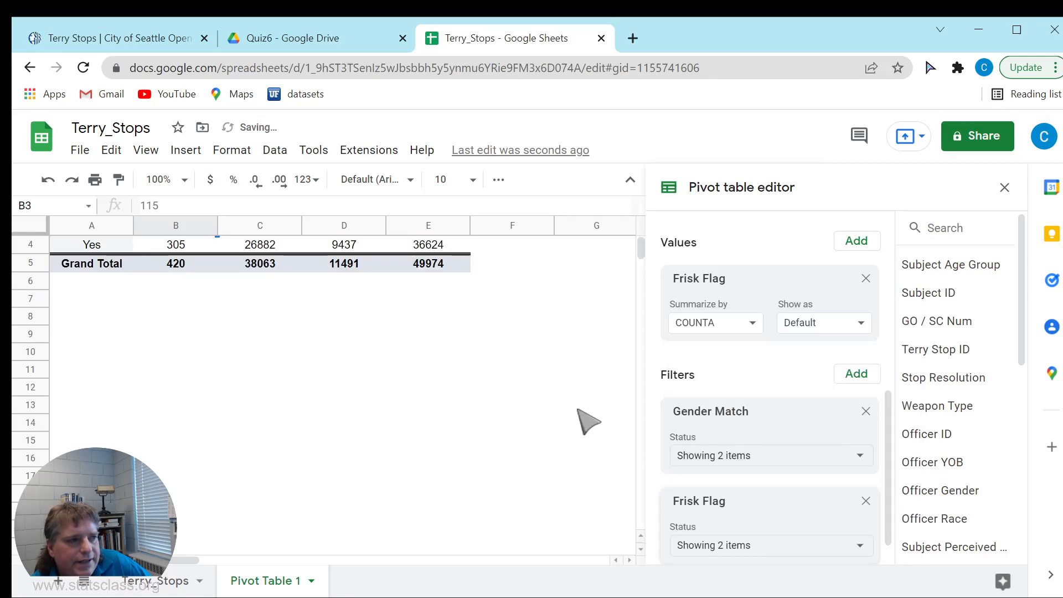
pyautogui.scroll(-1, 563, 391)
pyautogui.scroll(2, 563, 391)
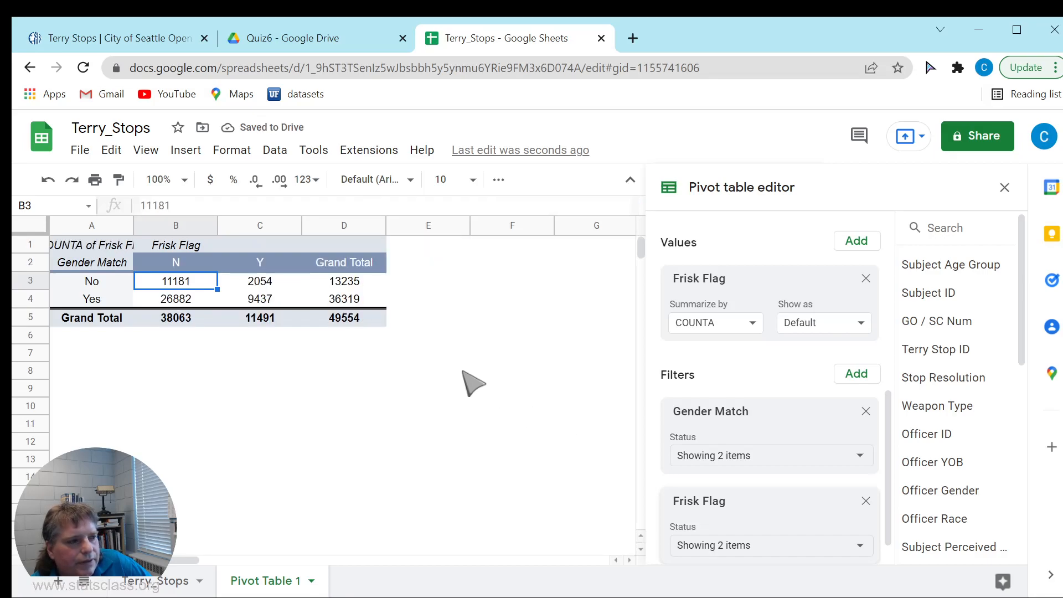
# Step: Show the pivot table's Frisk Flag values as % of row
pyautogui.click(420, 283)
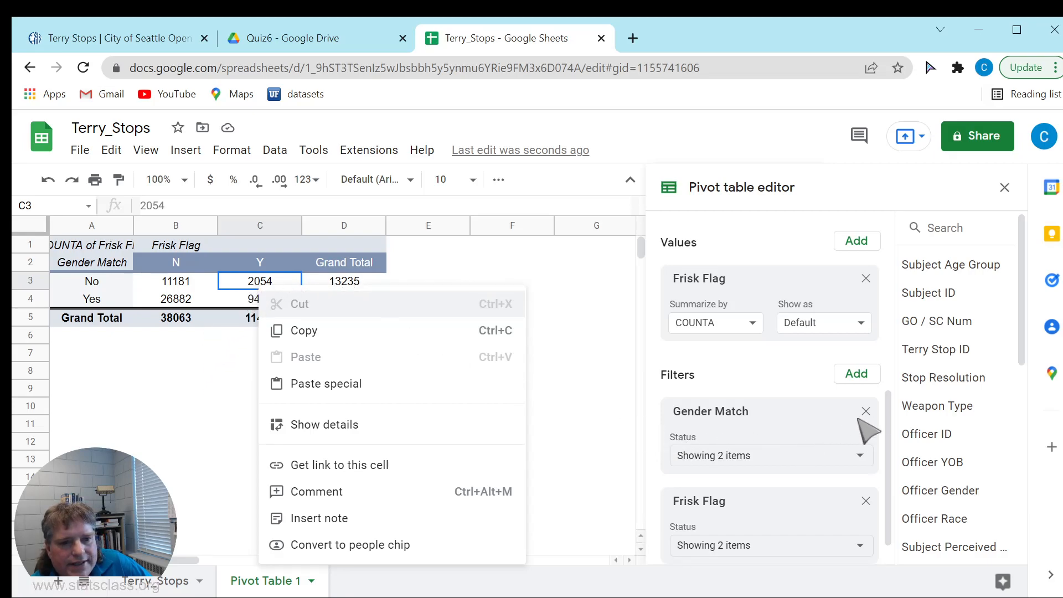
pyautogui.click(260, 283)
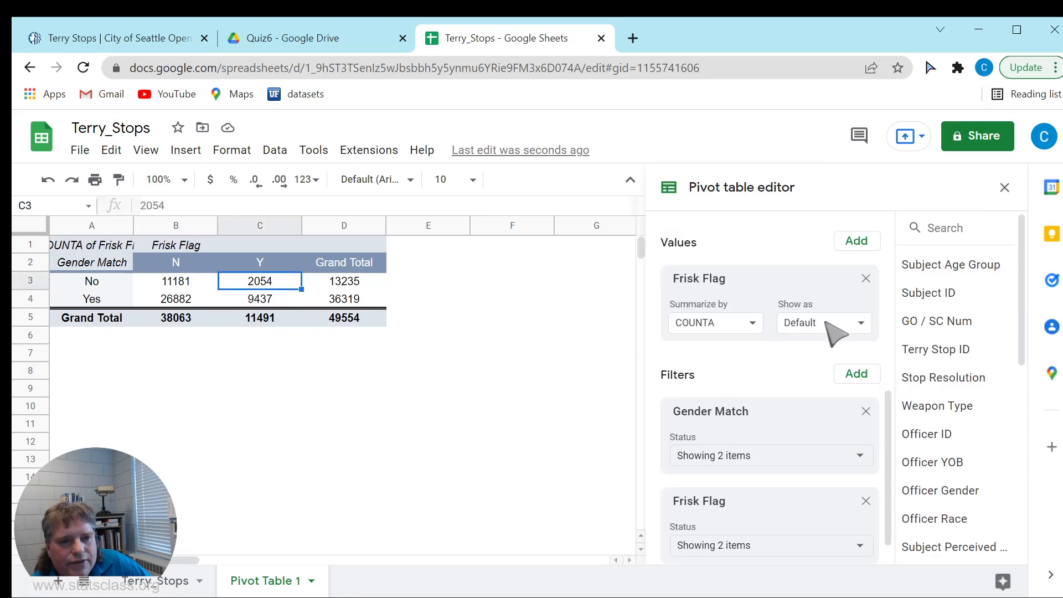
pyautogui.scroll(2, 866, 332)
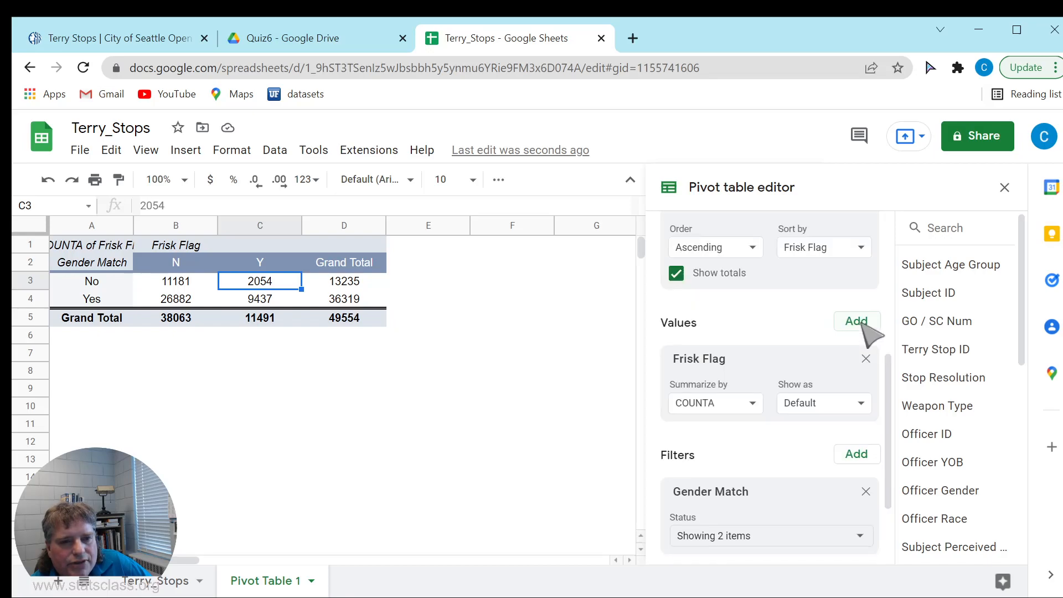
pyautogui.click(861, 404)
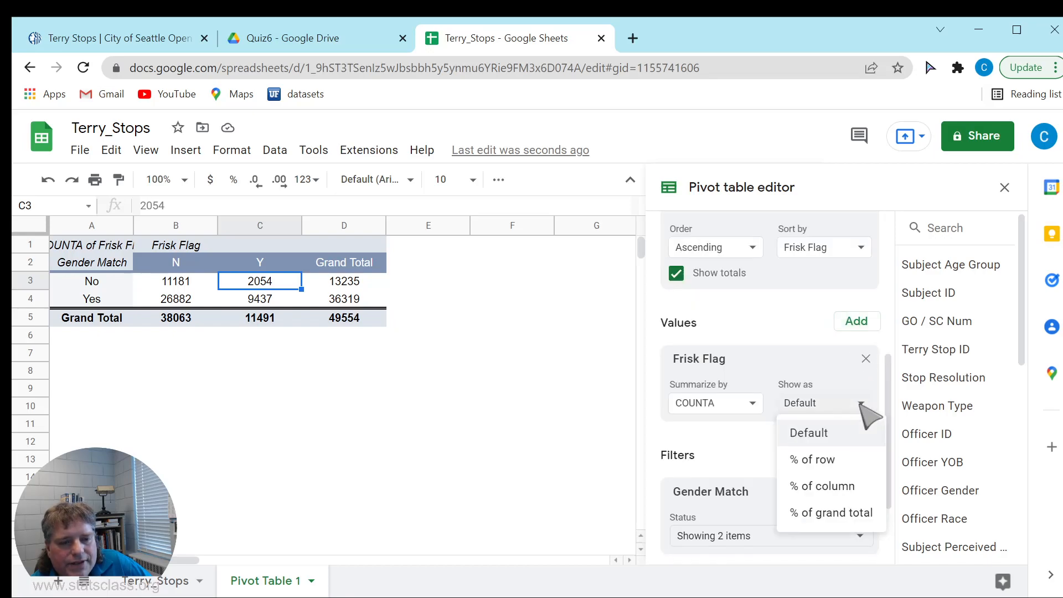
pyautogui.click(846, 463)
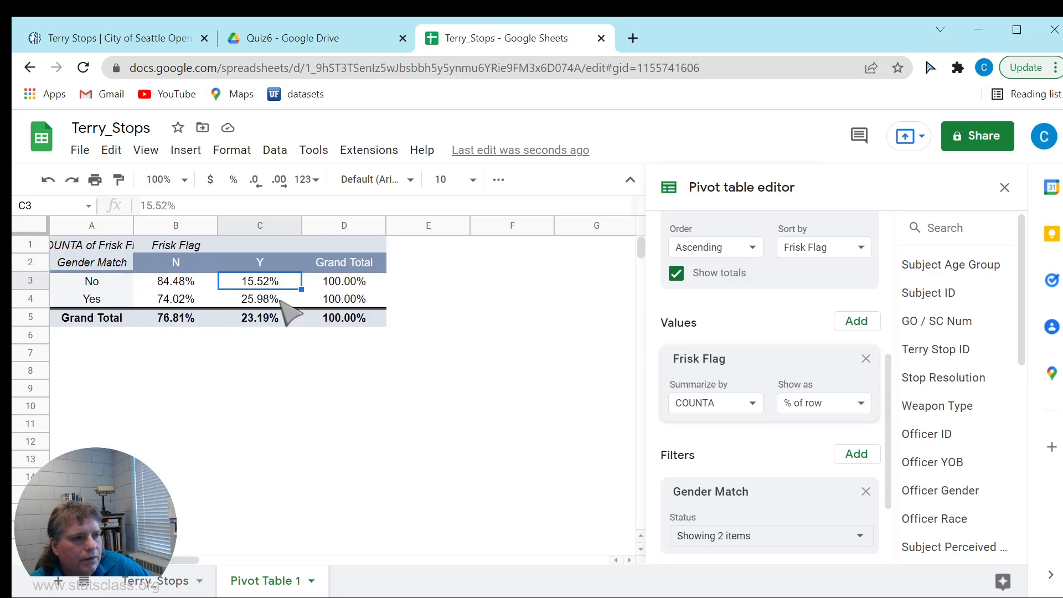
# Step: Insert a chart of the pivot table range A2:C4 and make it a 100% stacked column chart
pyautogui.moveTo(110, 264); pyautogui.dragTo(264, 297)
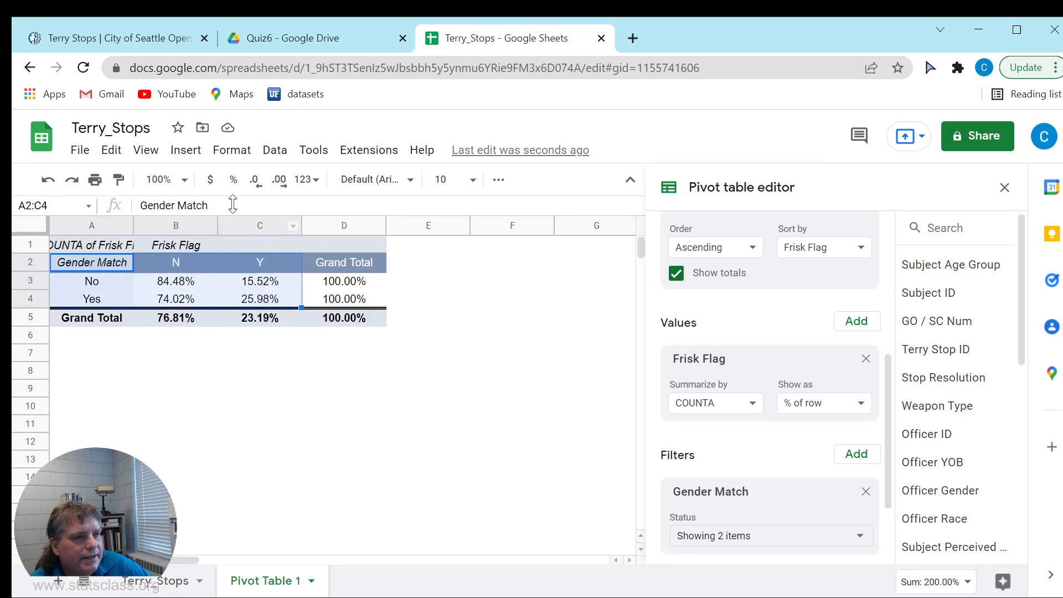
pyautogui.click(185, 150)
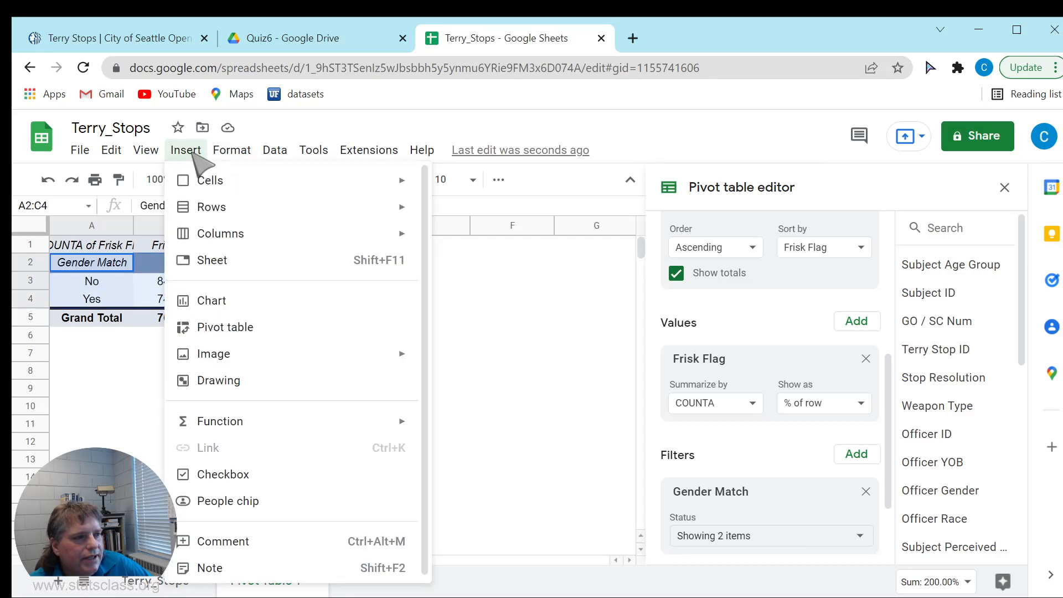
pyautogui.click(218, 303)
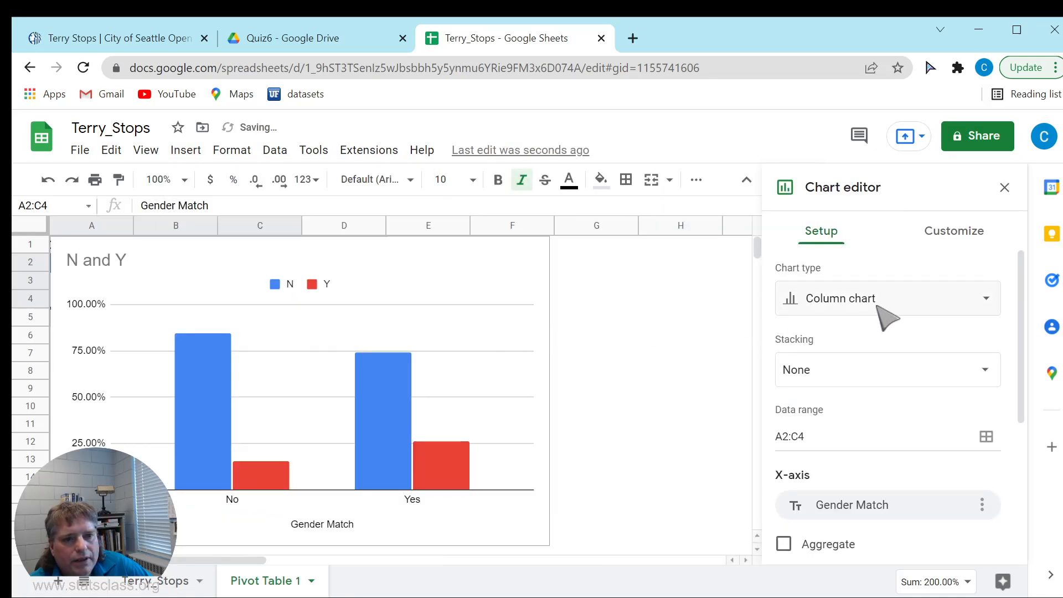
pyautogui.click(989, 302)
pyautogui.moveTo(1013, 338); pyautogui.dragTo(1019, 428)
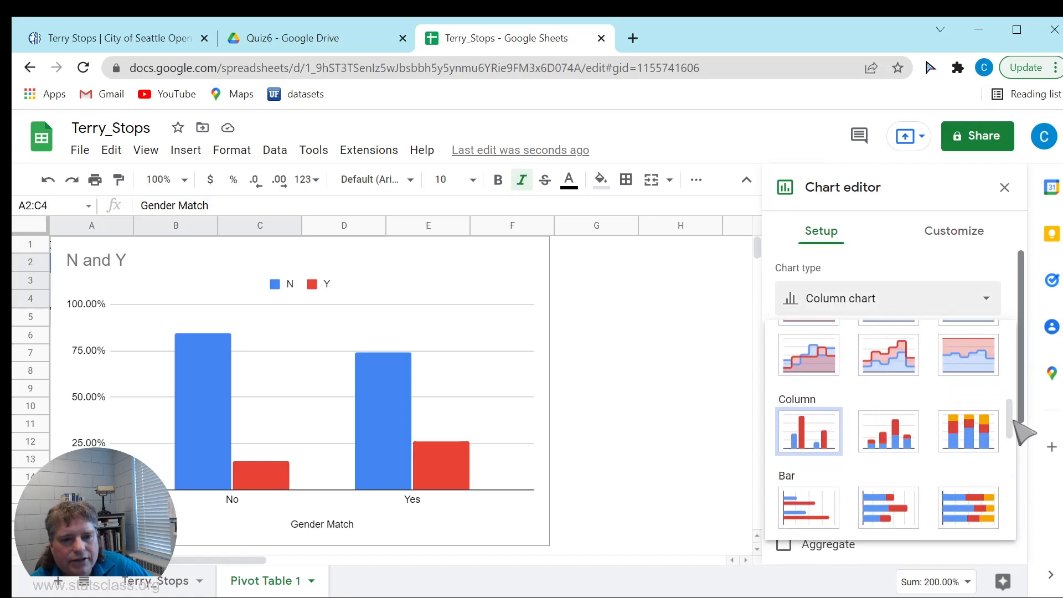
pyautogui.click(967, 429)
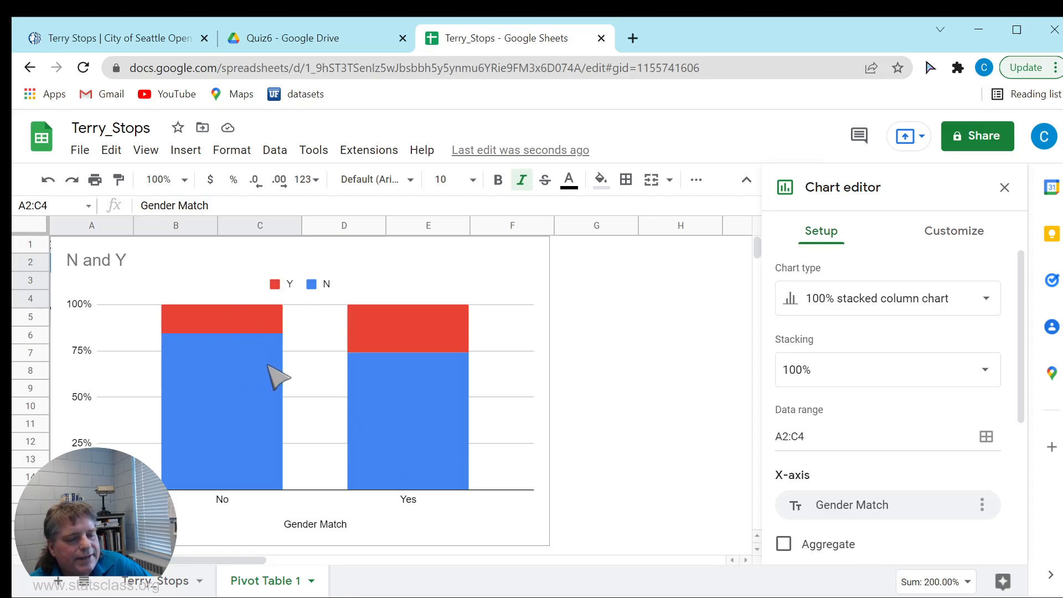
# Step: Add data labels to the N series of the stacked column chart
pyautogui.click(407, 391)
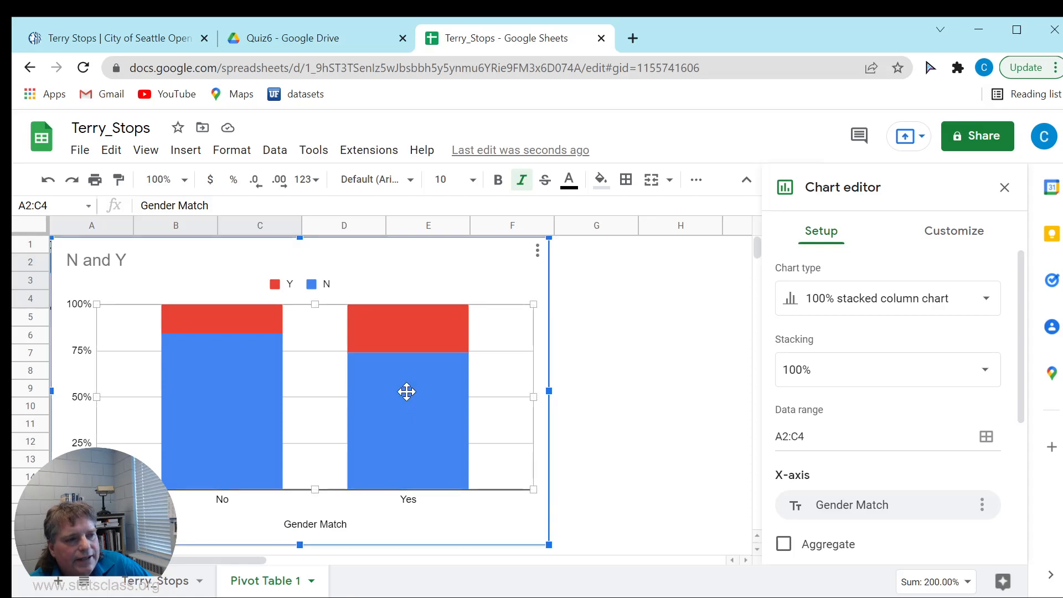
pyautogui.click(406, 391)
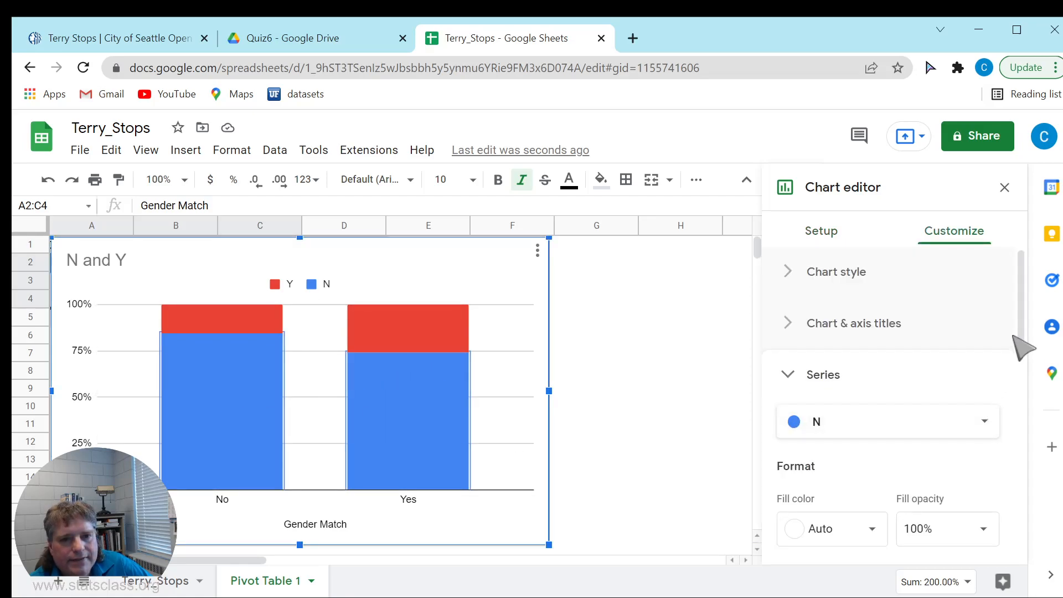
pyautogui.scroll(-8, 900, 470)
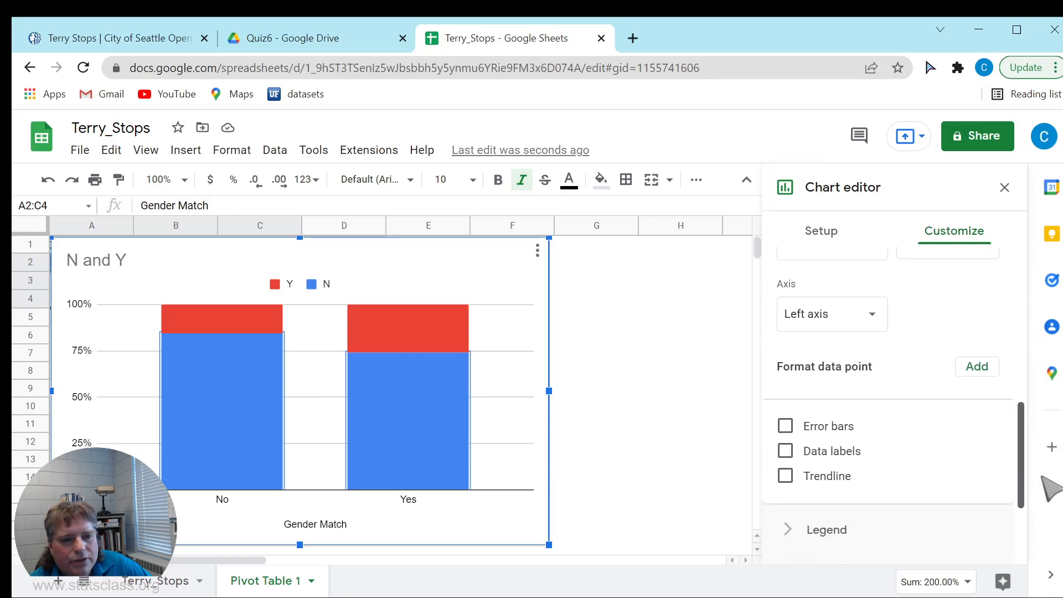
pyautogui.click(784, 430)
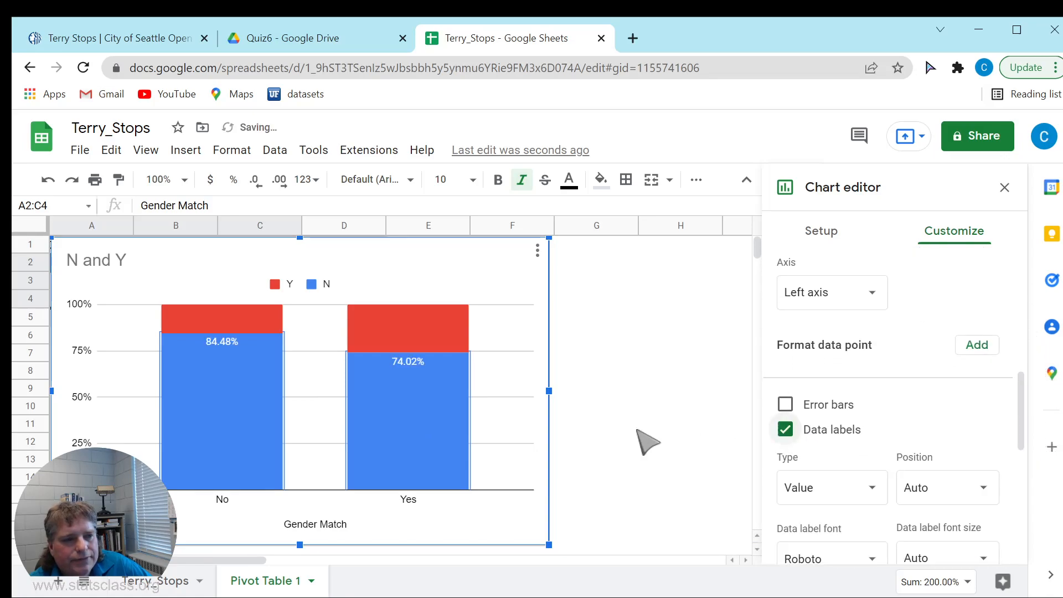
# Step: Add data labels to the Y series of the chart and leave the chart editor
pyautogui.click(425, 334)
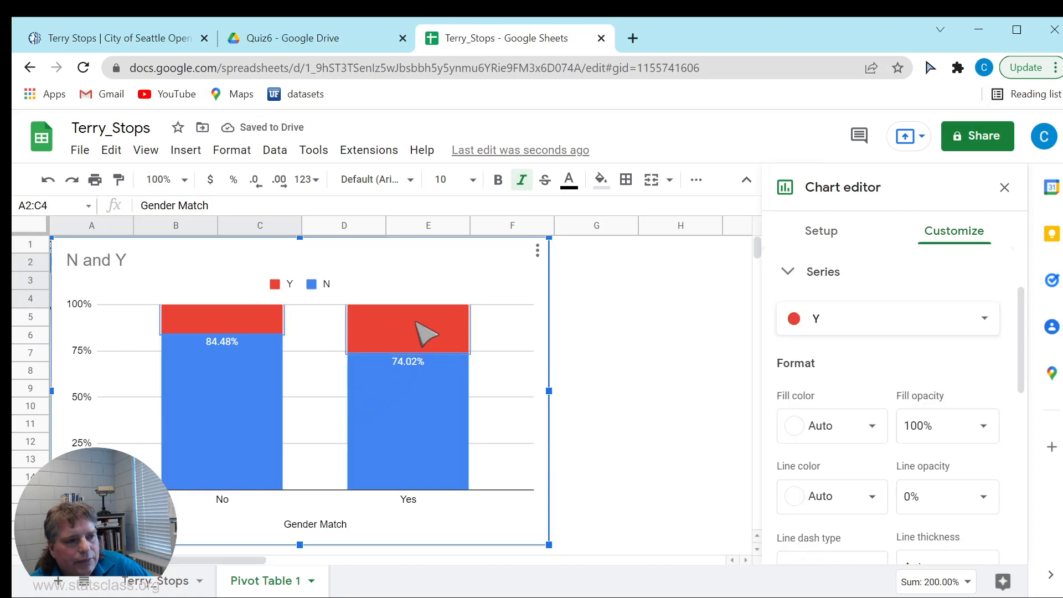
pyautogui.moveTo(1020, 327); pyautogui.dragTo(1020, 450)
pyautogui.click(817, 443)
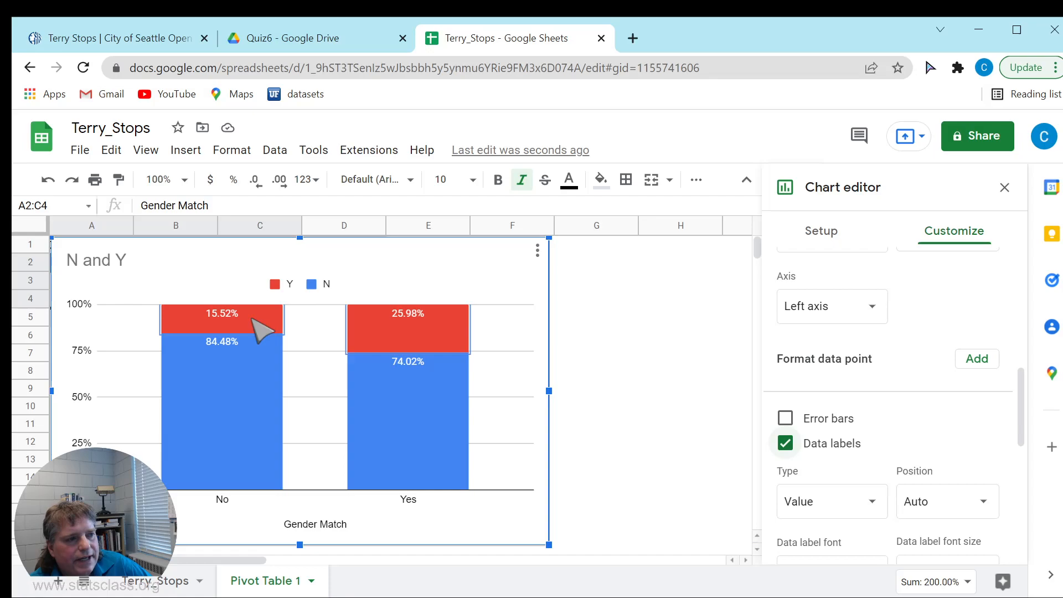
pyautogui.click(664, 282)
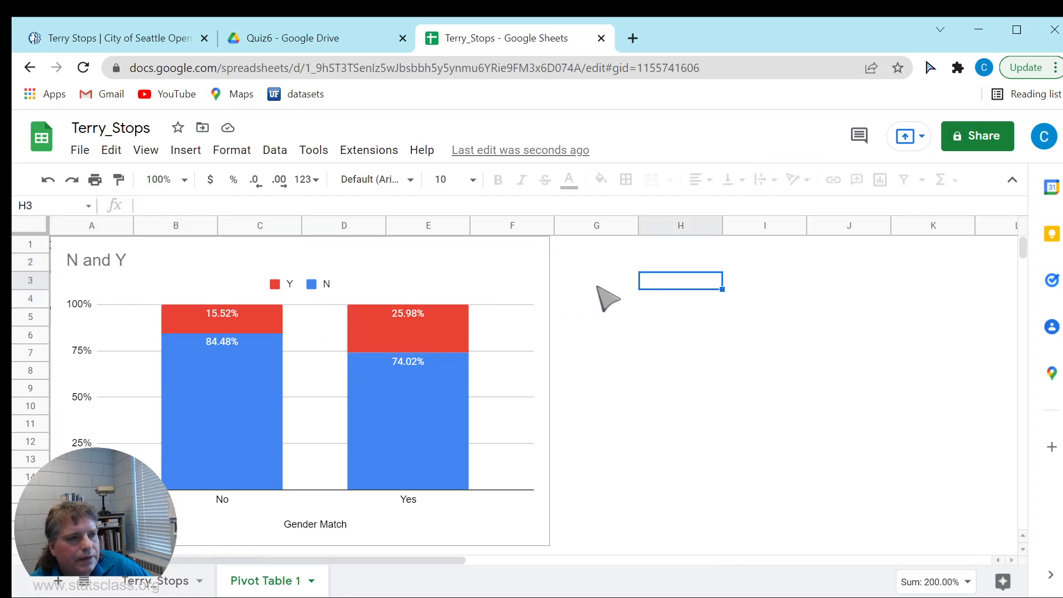
# Step: Move the N and Y chart below the pivot table so it no longer covers the table
pyautogui.moveTo(472, 281); pyautogui.dragTo(488, 374)
pyautogui.scroll(-2, 336, 363)
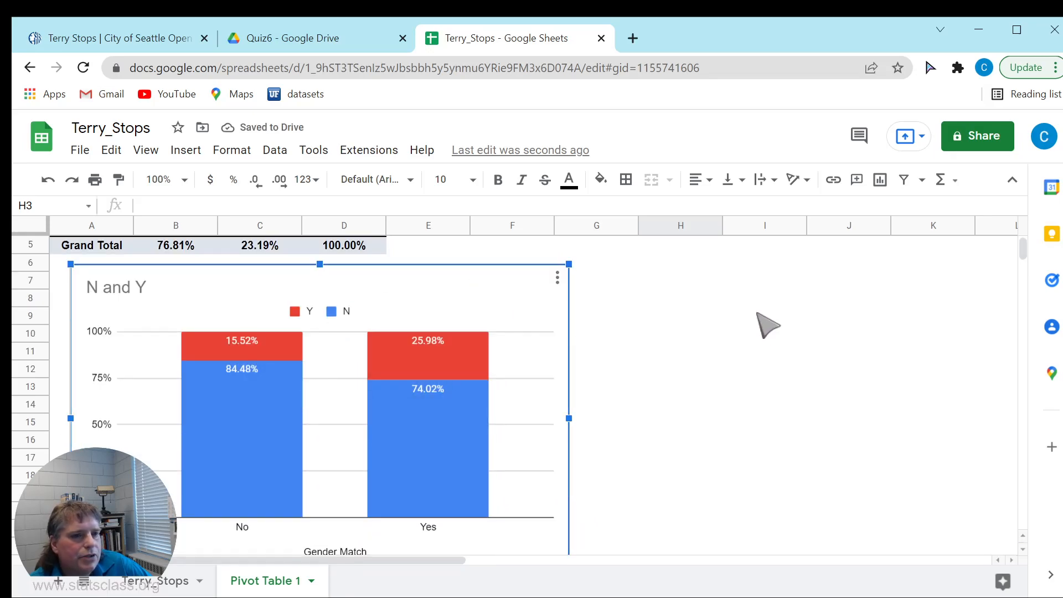
pyautogui.scroll(2, 769, 332)
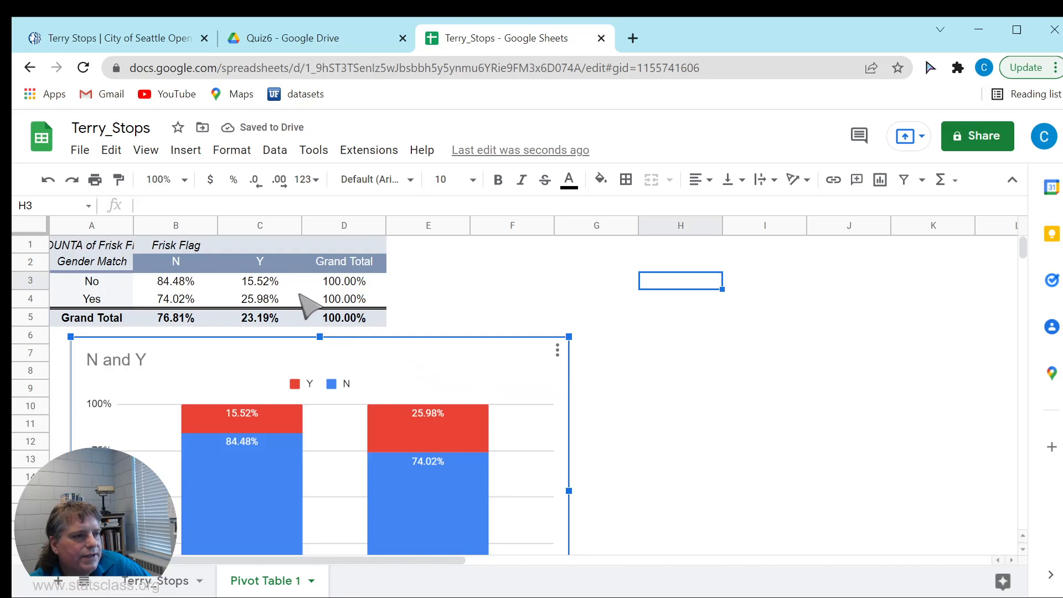
pyautogui.moveTo(387, 358)
pyautogui.mouseDown()
pyautogui.moveTo(399, 301)
pyautogui.moveTo(393, 339)
pyautogui.mouseUp()
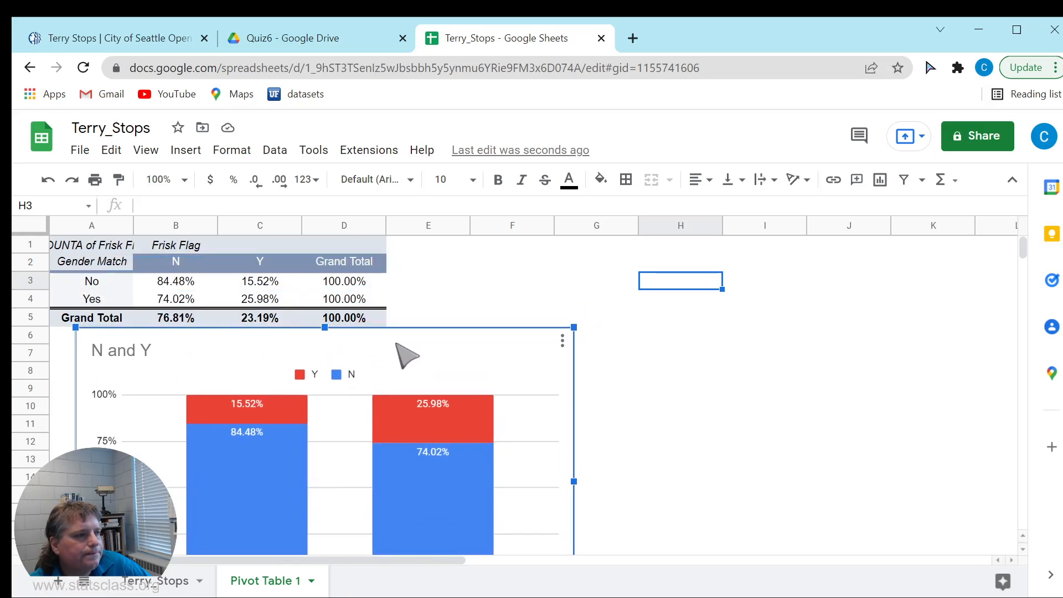
pyautogui.scroll(-2, 719, 392)
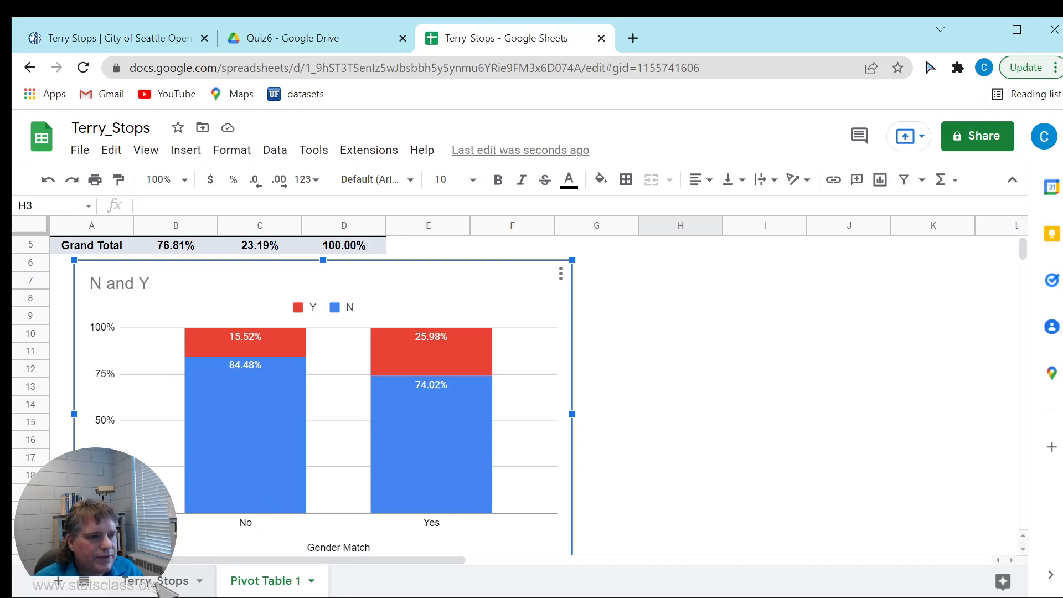
pyautogui.moveTo(494, 342)
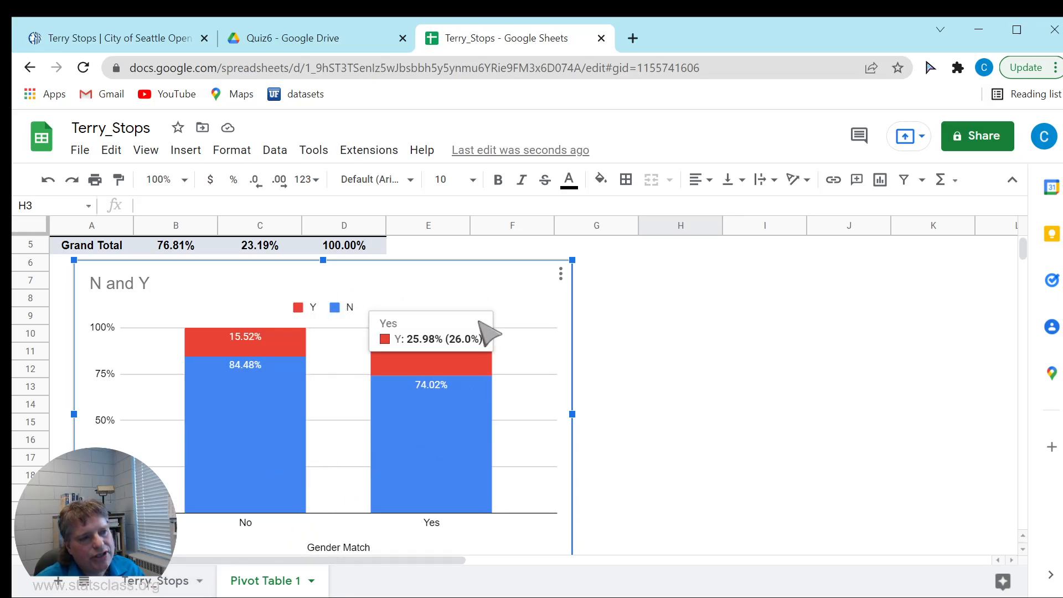
# Step: Widen all columns of the Terry_Stops sheet so the officer, subject and date fields are easier to read
pyautogui.click(158, 582)
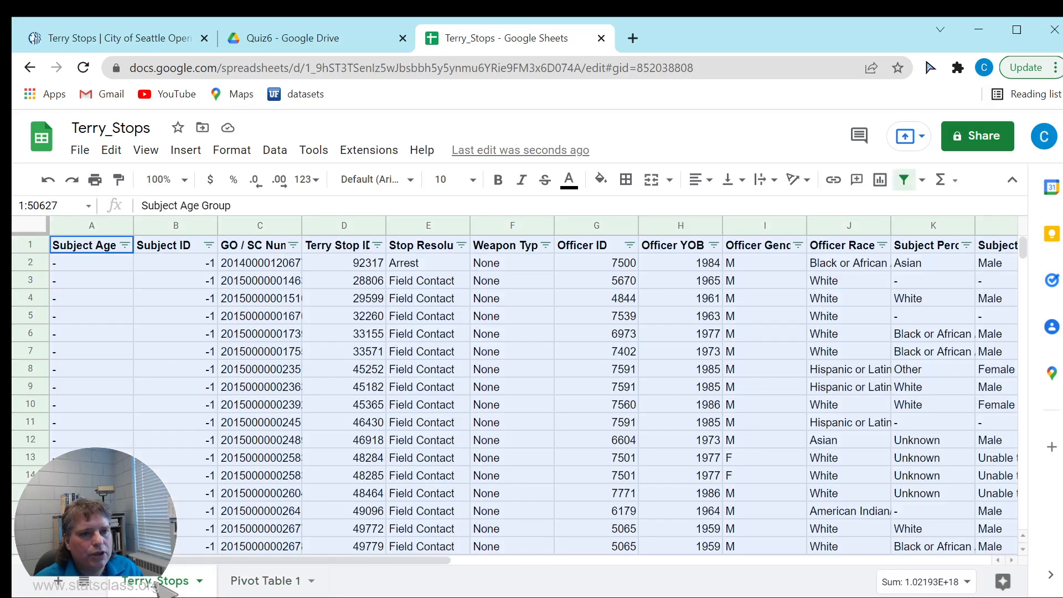
pyautogui.moveTo(440, 562); pyautogui.dragTo(671, 562)
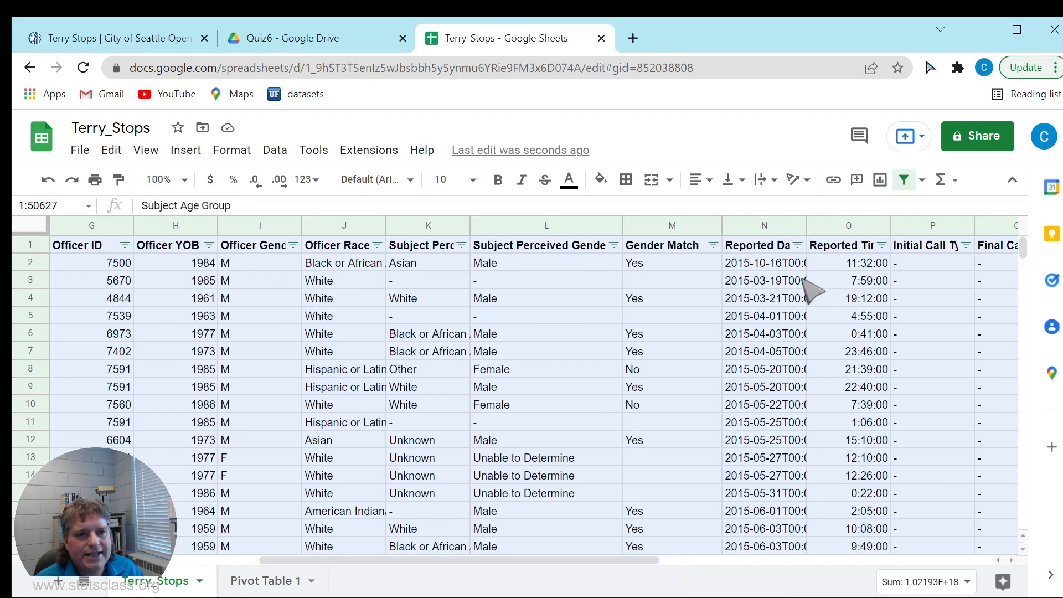
pyautogui.moveTo(804, 226); pyautogui.dragTo(849, 227)
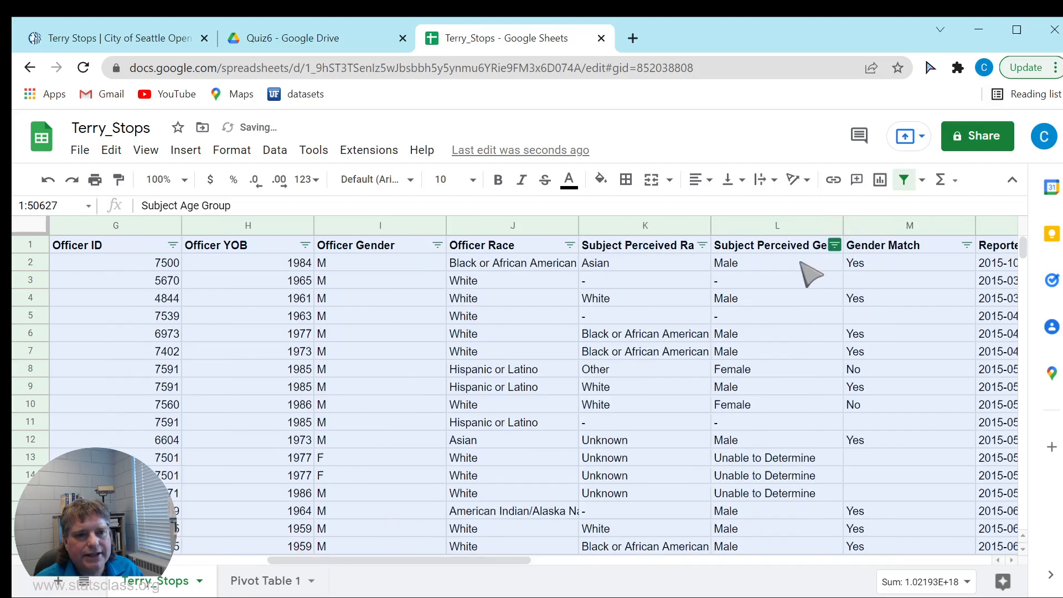
# Step: Insert an empty column between Reported Date and Reported Time and head it Year
pyautogui.moveTo(516, 562); pyautogui.dragTo(669, 561)
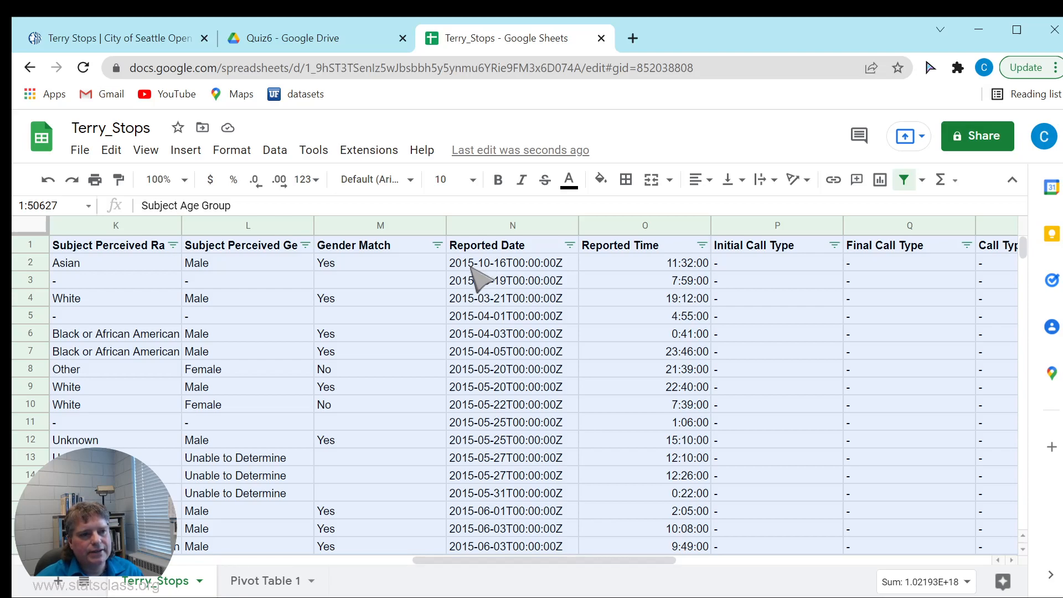
pyautogui.click(602, 225)
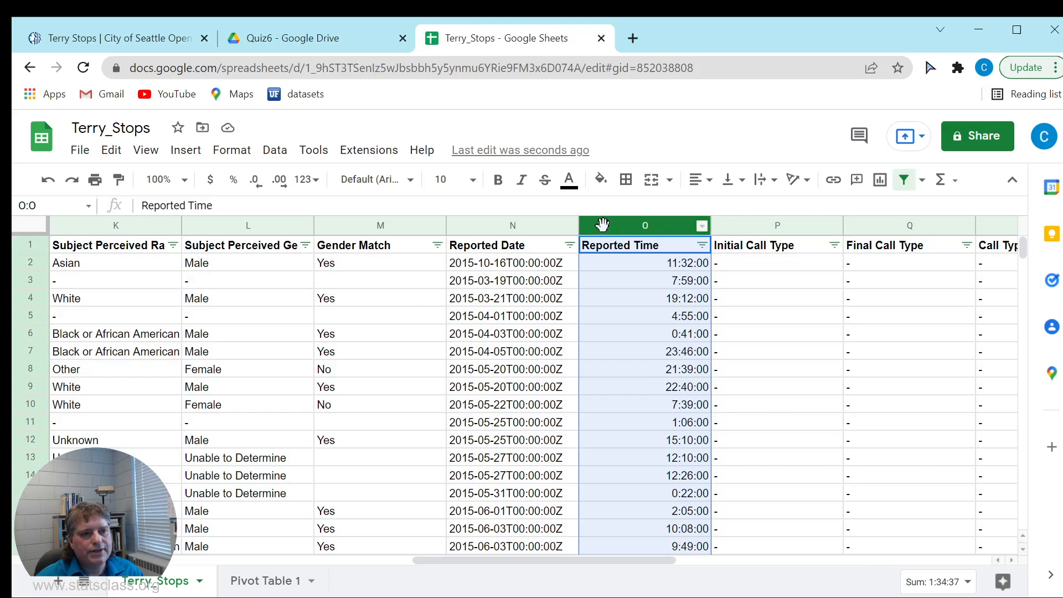
pyautogui.rightClick(601, 224)
pyautogui.click(683, 318)
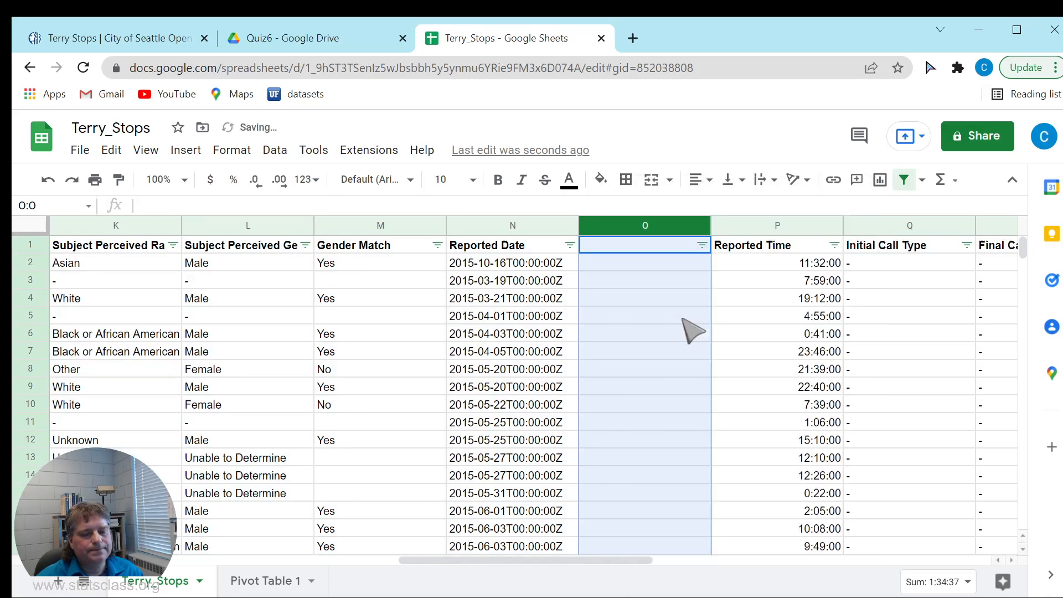
pyautogui.click(642, 247)
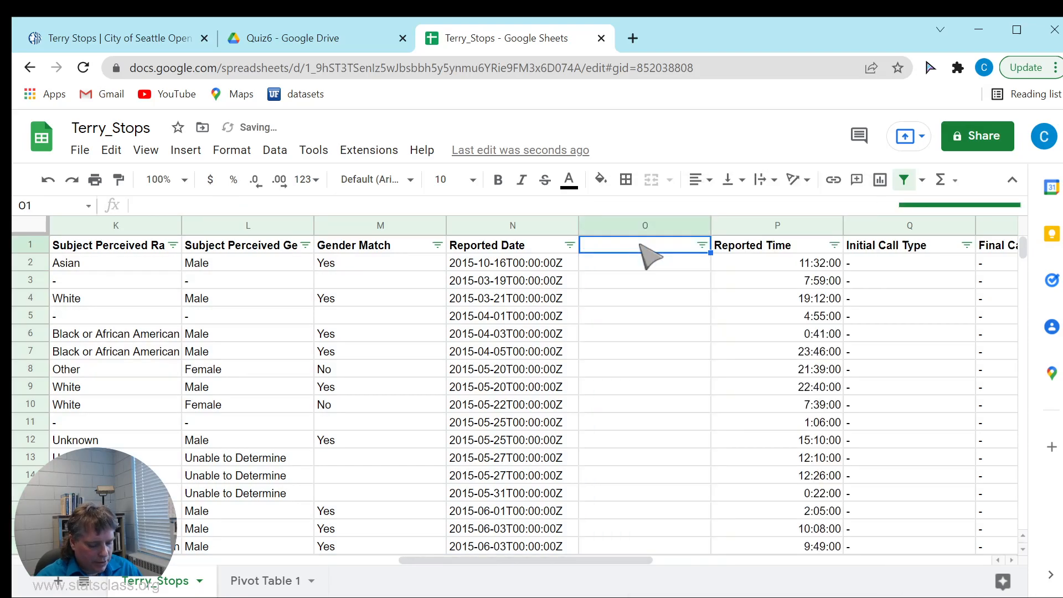
pyautogui.write('Year')
pyautogui.press('Return')
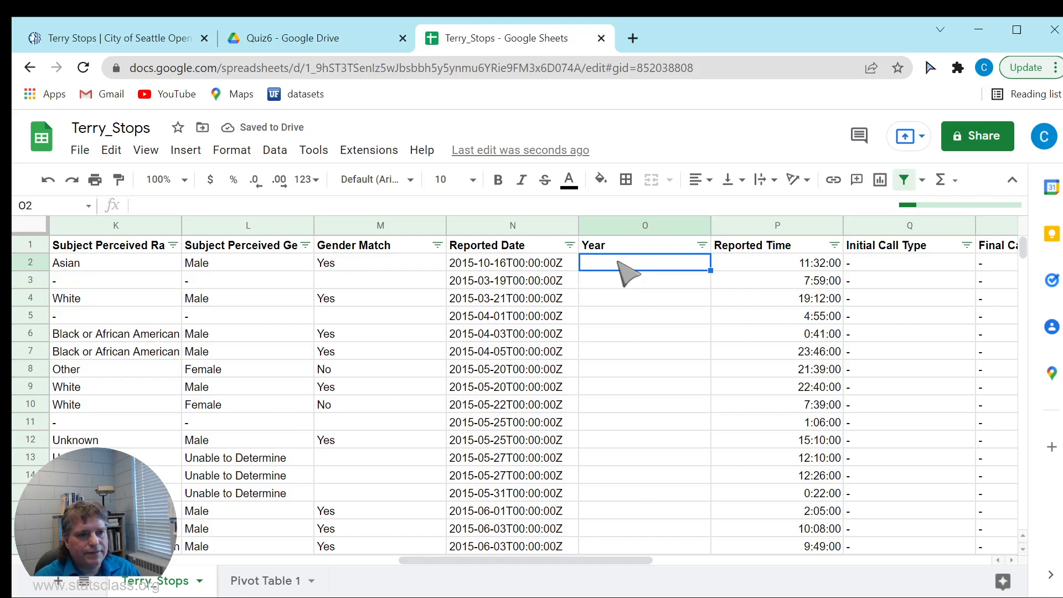
# Step: Enter =LEFT(N2,4) in O2 to extract the year from Reported Date and autofill it down the Year column
pyautogui.write('=LEFT(')
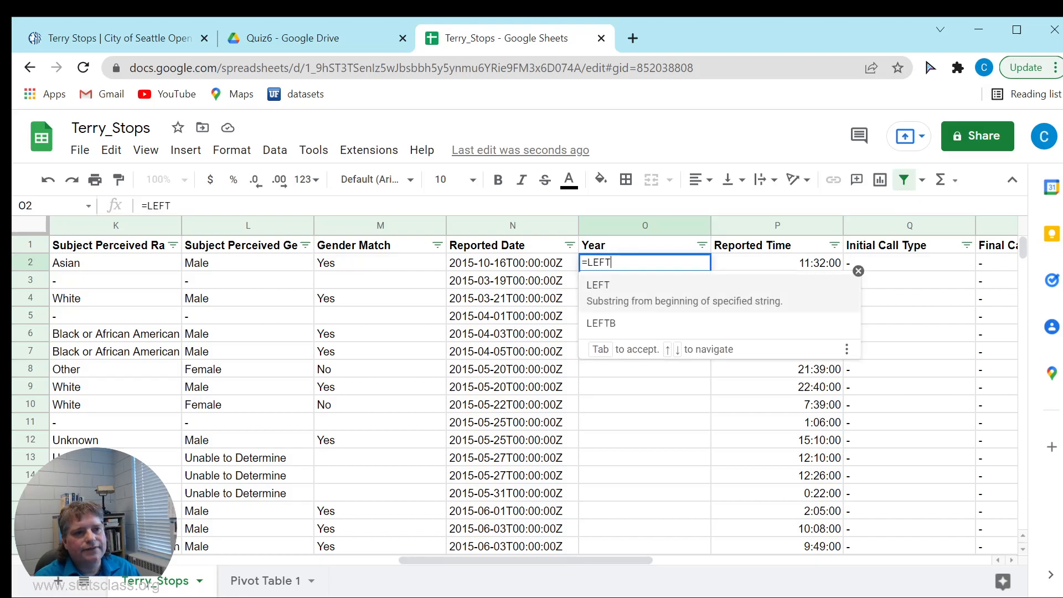
pyautogui.click(540, 263)
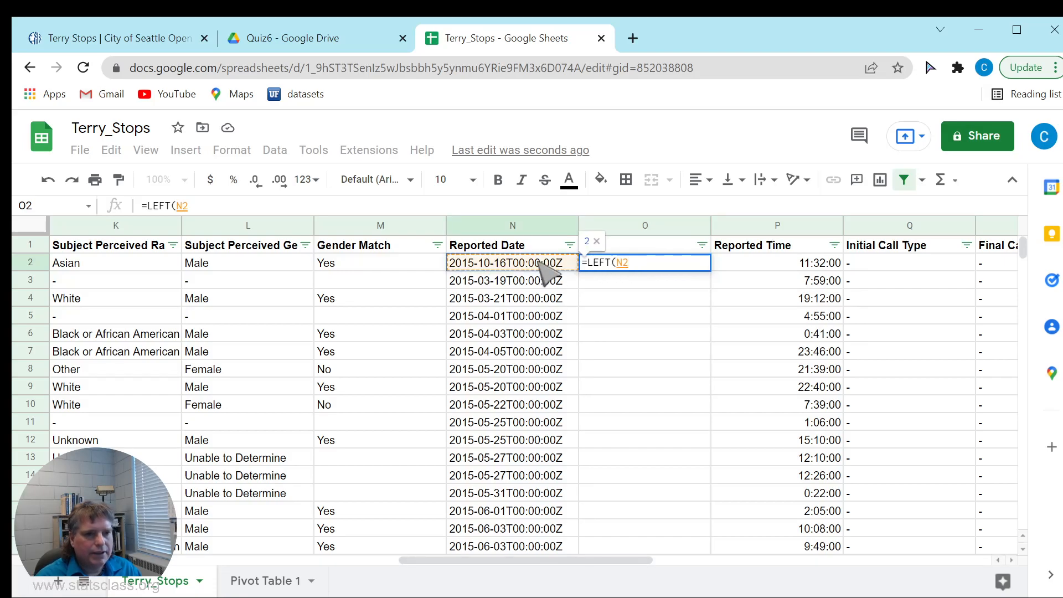
pyautogui.write(')')
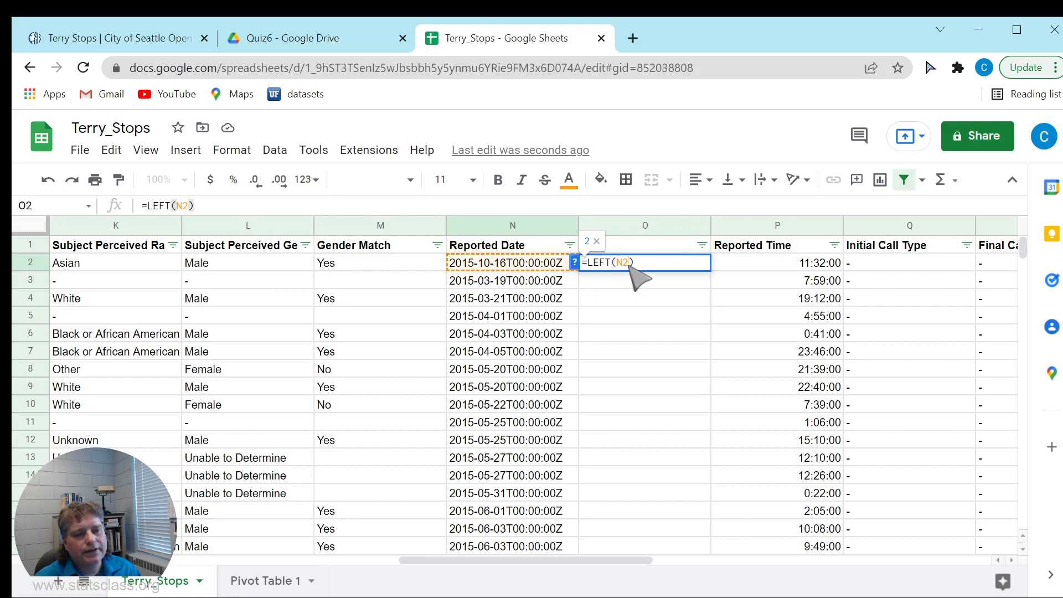
pyautogui.write(',4')
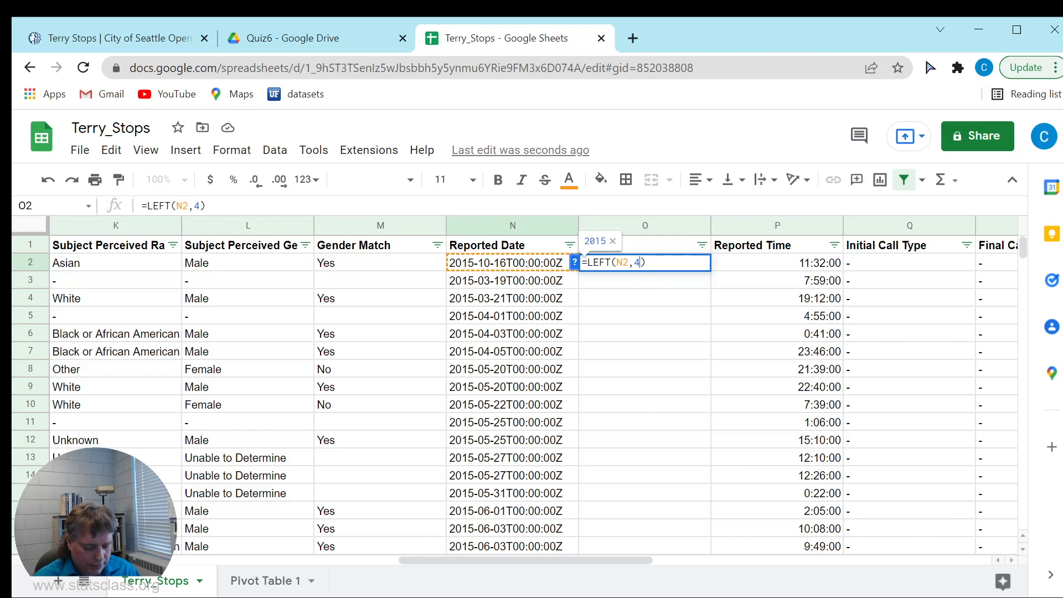
pyautogui.press('Return')
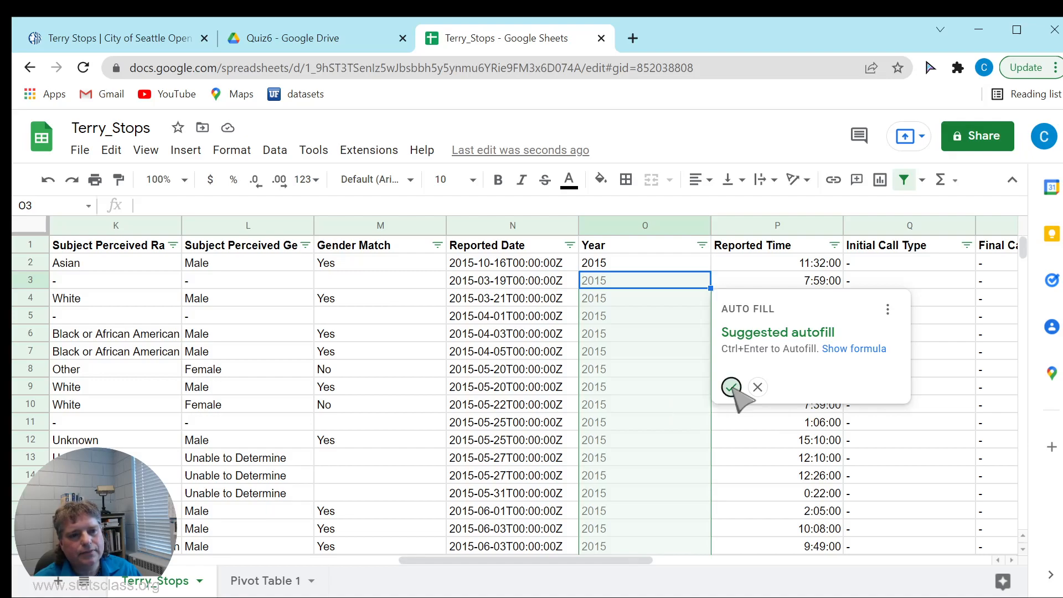
pyautogui.click(731, 387)
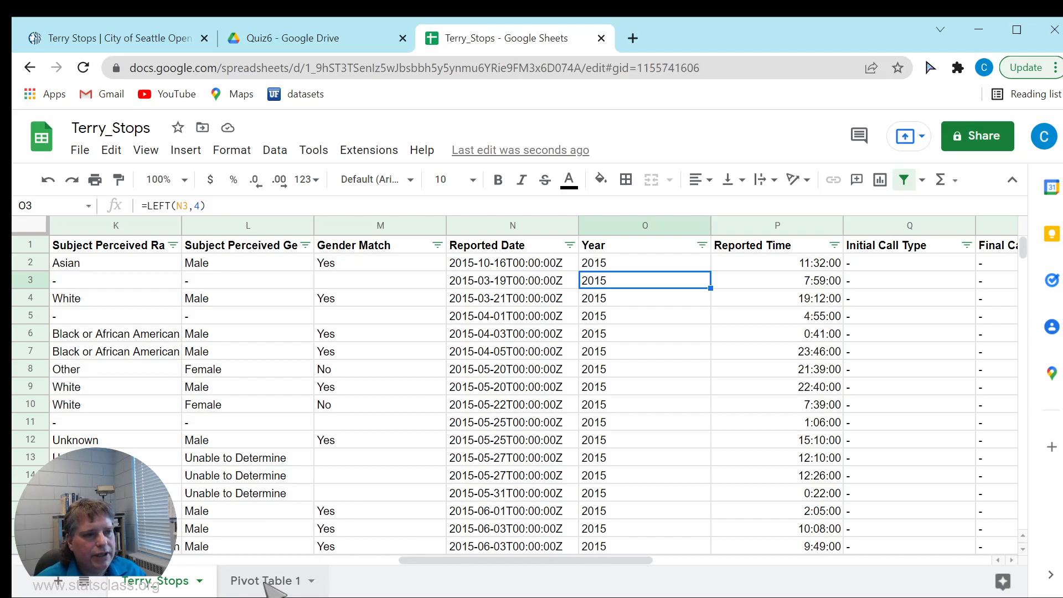
# Step: Add Year as a filter to the pivot table on the Pivot Table 1 sheet
pyautogui.click(264, 580)
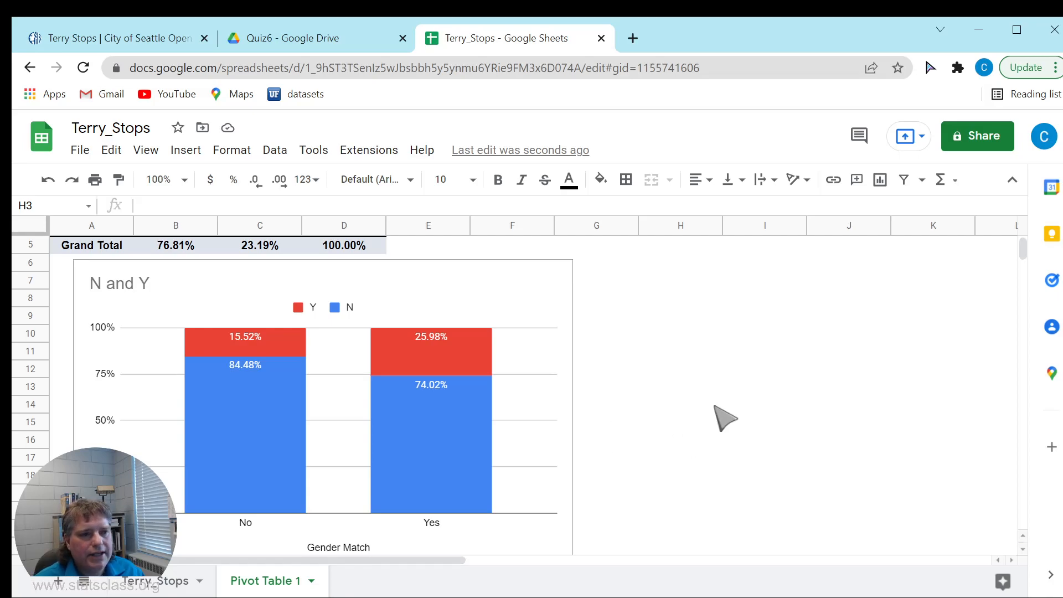
pyautogui.click(256, 284)
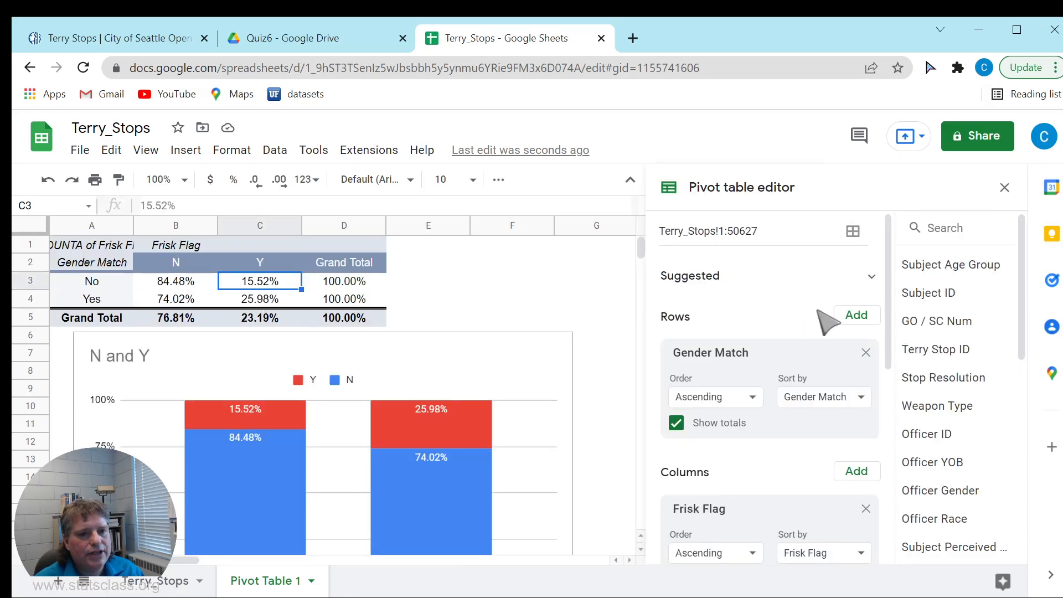
pyautogui.moveTo(1020, 295); pyautogui.dragTo(1015, 418)
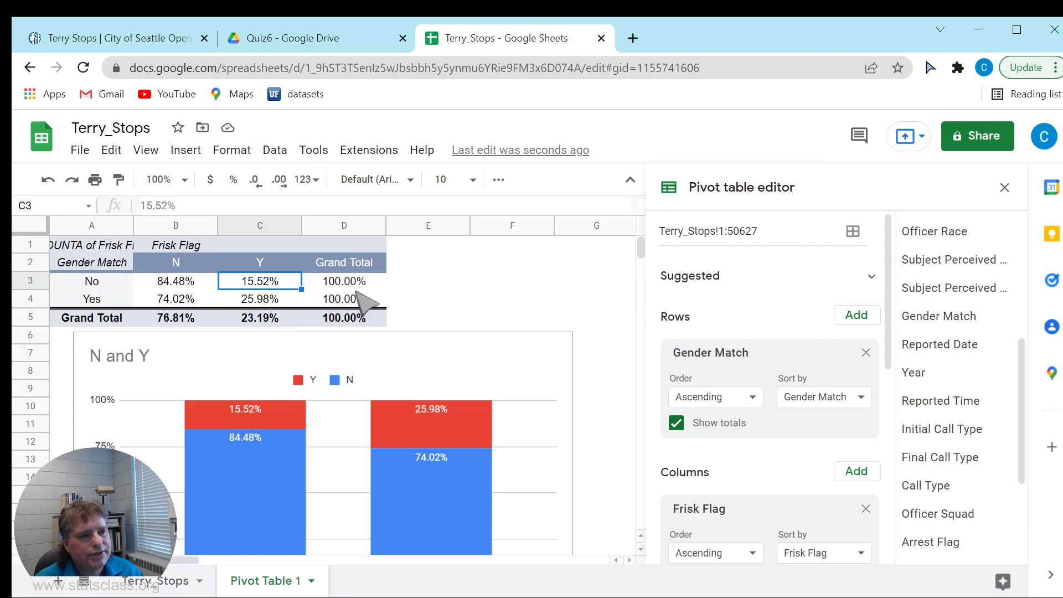
pyautogui.moveTo(889, 354); pyautogui.dragTo(895, 545)
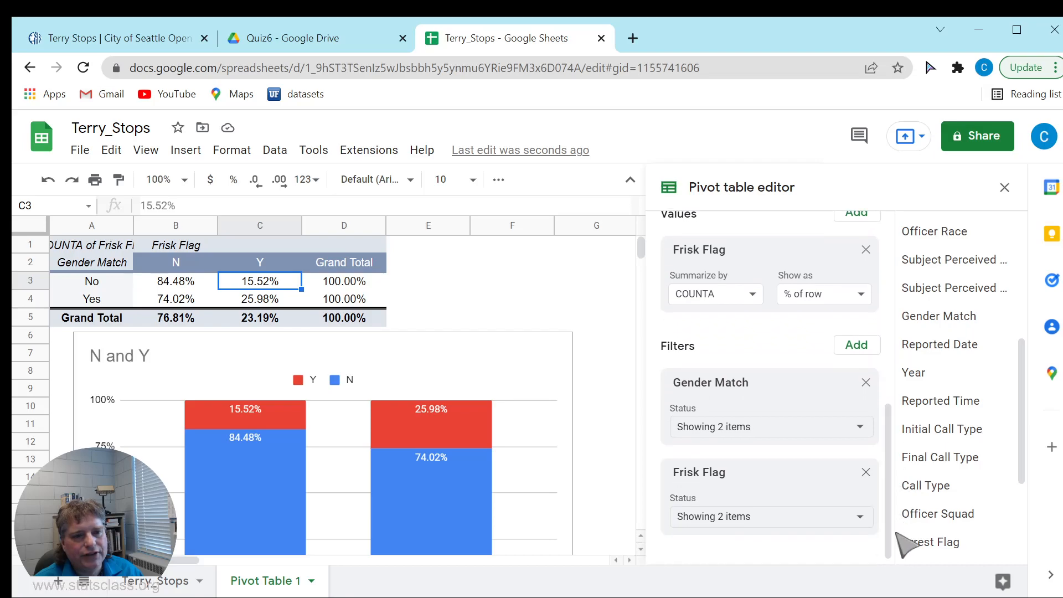
pyautogui.click(851, 345)
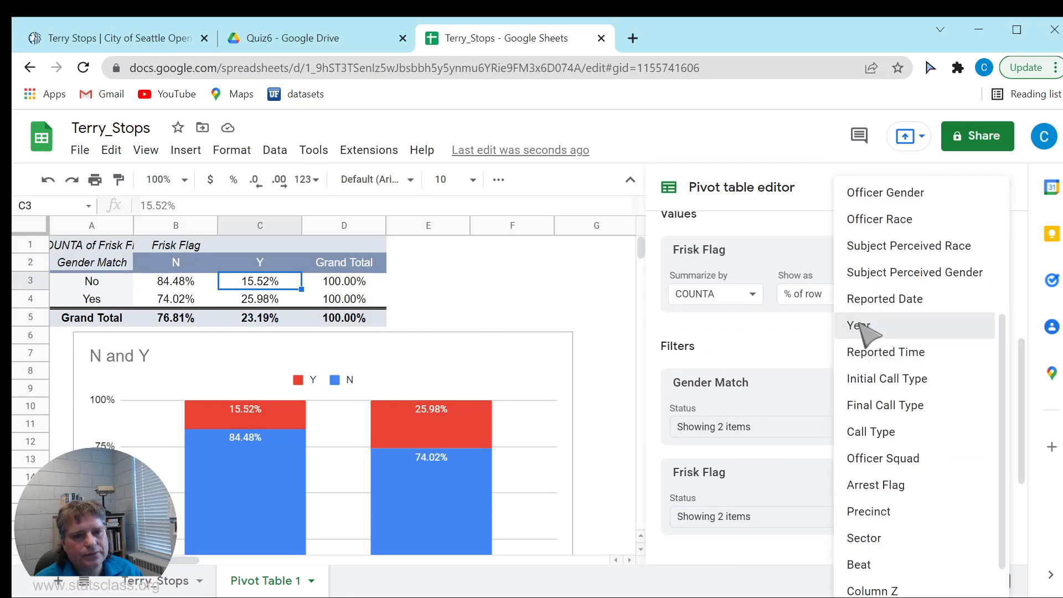
pyautogui.click(864, 328)
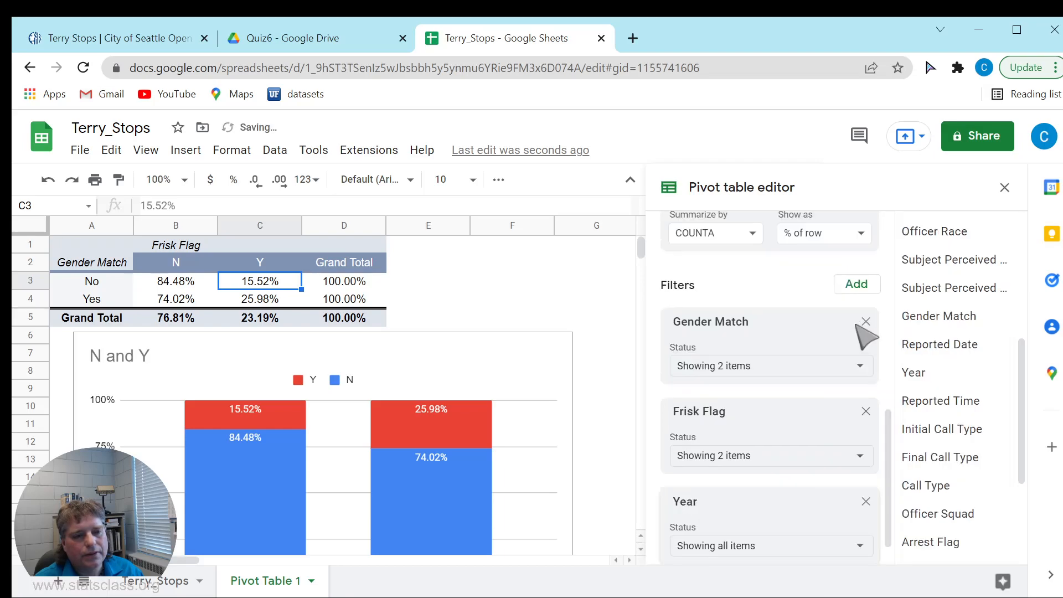
# Step: Limit the pivot table's Year filter to 2018 only
pyautogui.scroll(-1, 824, 501)
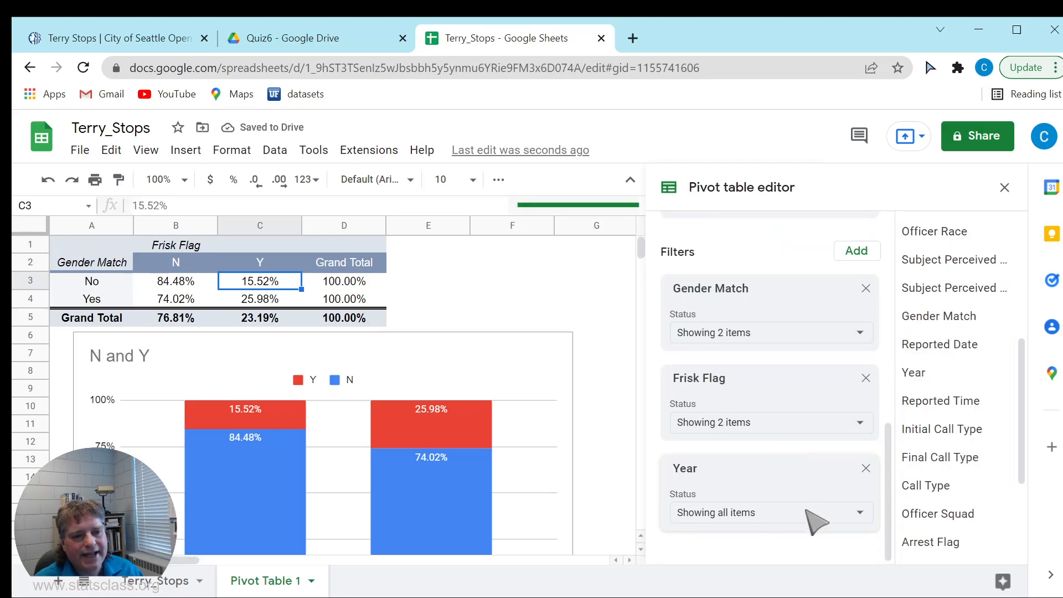
pyautogui.click(805, 517)
pyautogui.click(747, 433)
pyautogui.click(740, 459)
pyautogui.click(740, 485)
pyautogui.moveTo(894, 451); pyautogui.dragTo(900, 501)
pyautogui.click(750, 363)
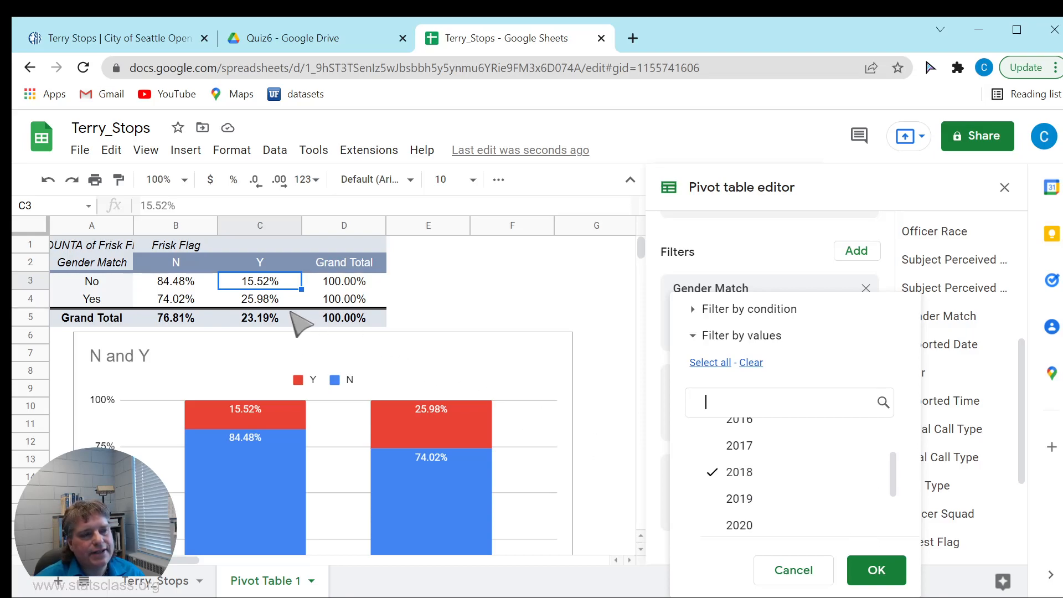
pyautogui.click(880, 575)
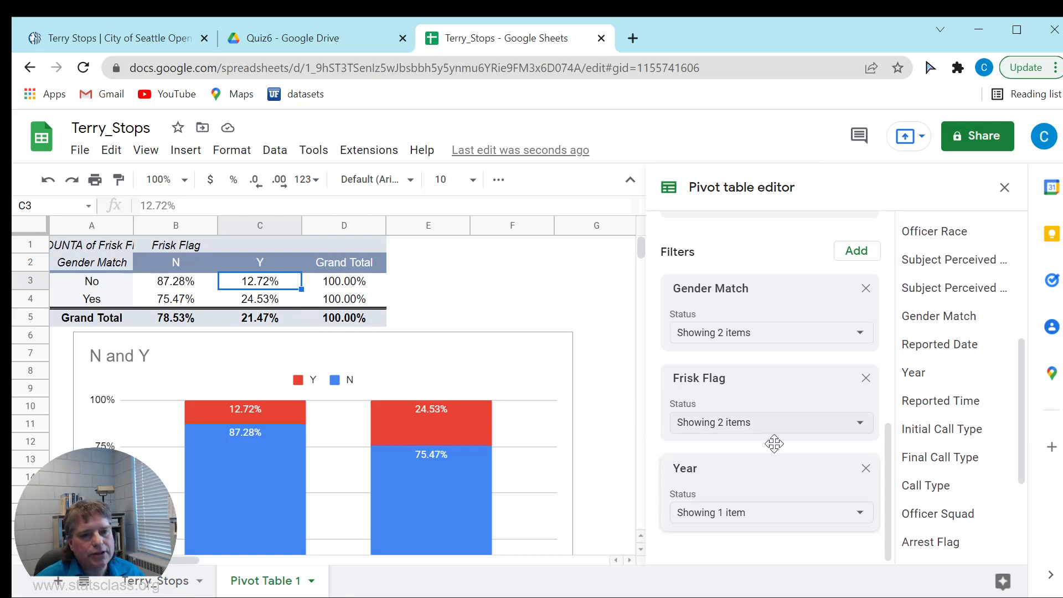
# Step: Change the pivot table's Year filter to show 2019 instead of 2018
pyautogui.click(859, 512)
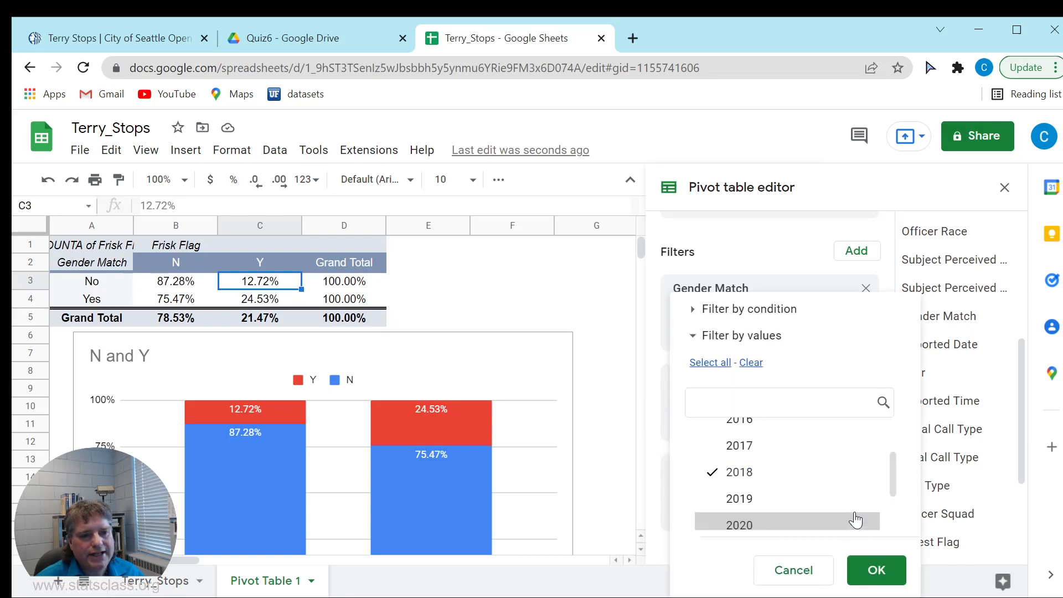
pyautogui.click(764, 471)
pyautogui.click(767, 498)
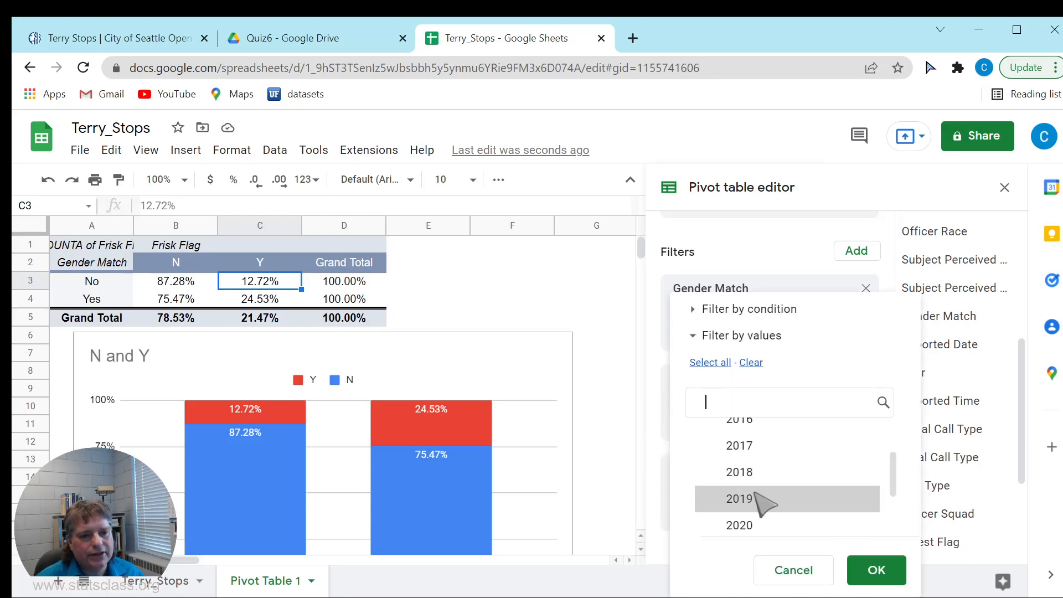
pyautogui.click(876, 571)
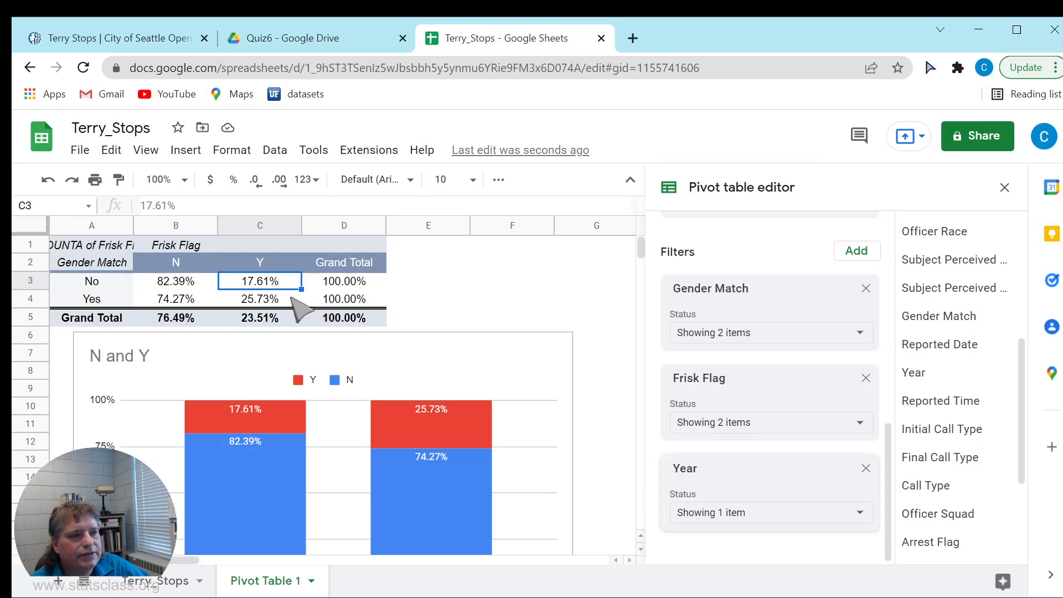
pyautogui.click(696, 514)
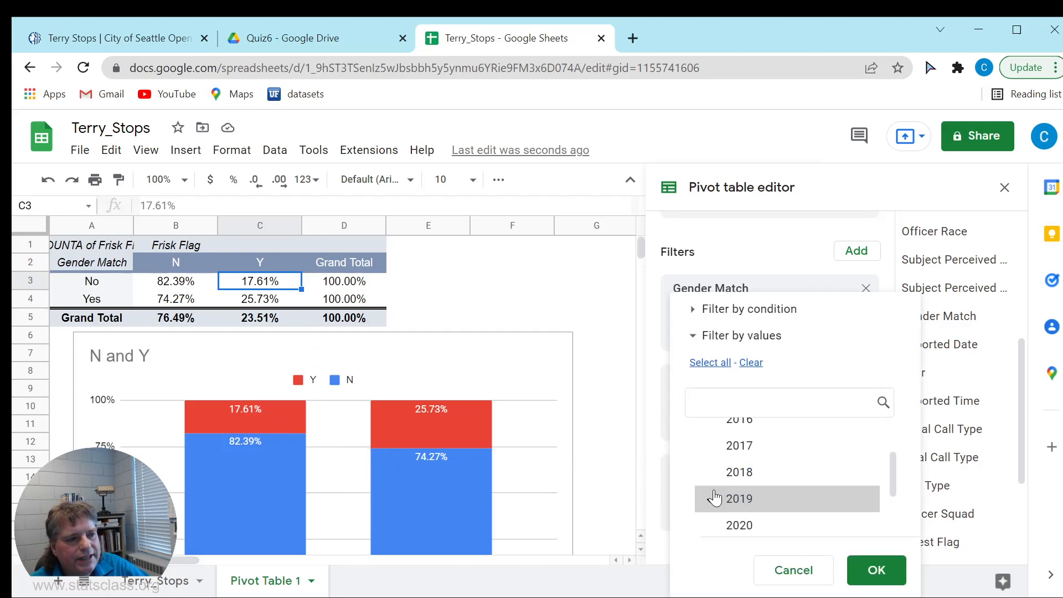
pyautogui.click(714, 497)
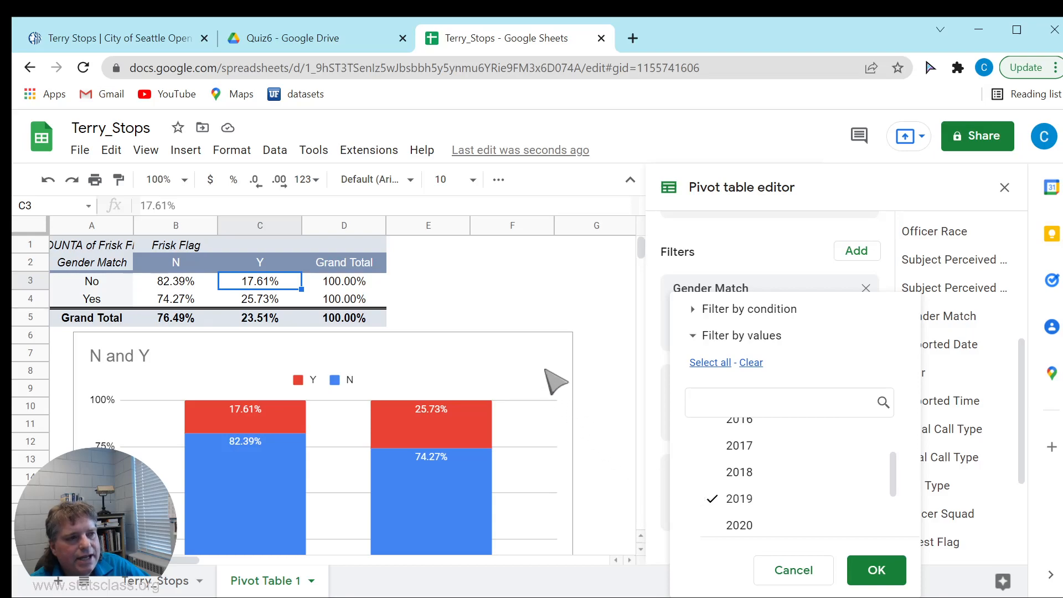
pyautogui.click(789, 572)
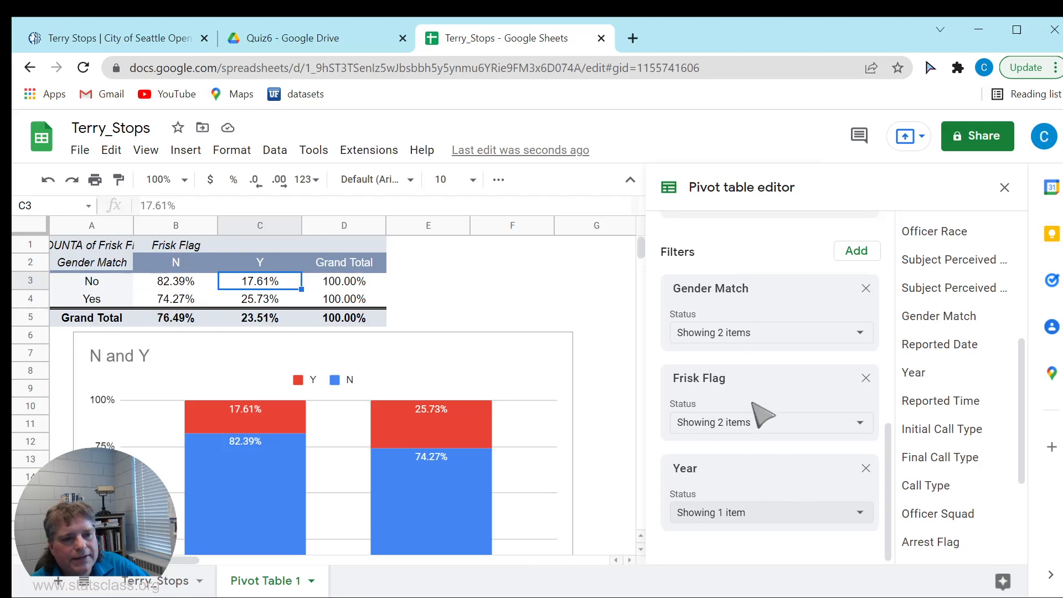
# Step: Remove the Year filter from the pivot table
pyautogui.click(865, 471)
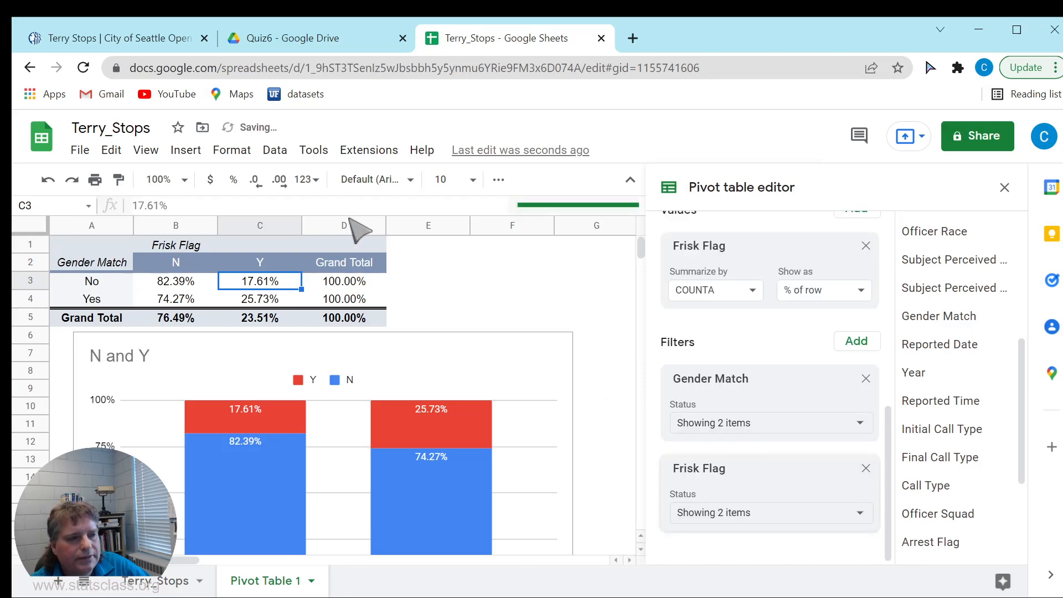